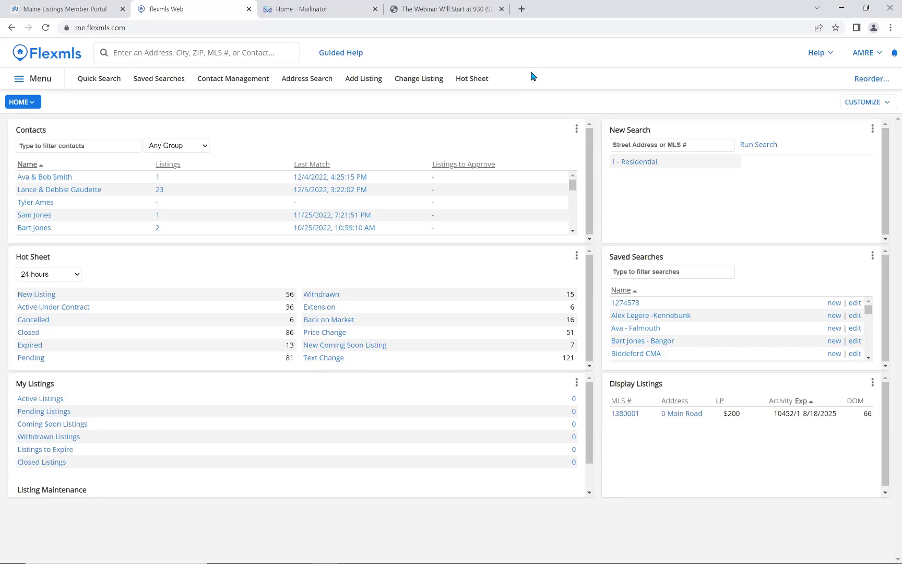
Open the hamburger navigation menu to reveal the Add/Change listing options.
click(19, 81)
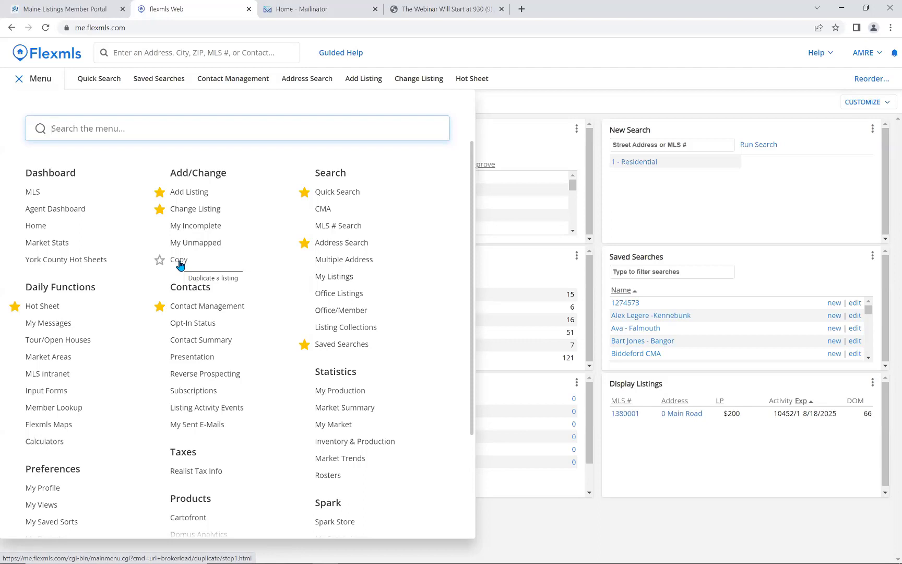
Copy listing MLS 1274573 up to its property type choices, then reopen the menu.
click(179, 260)
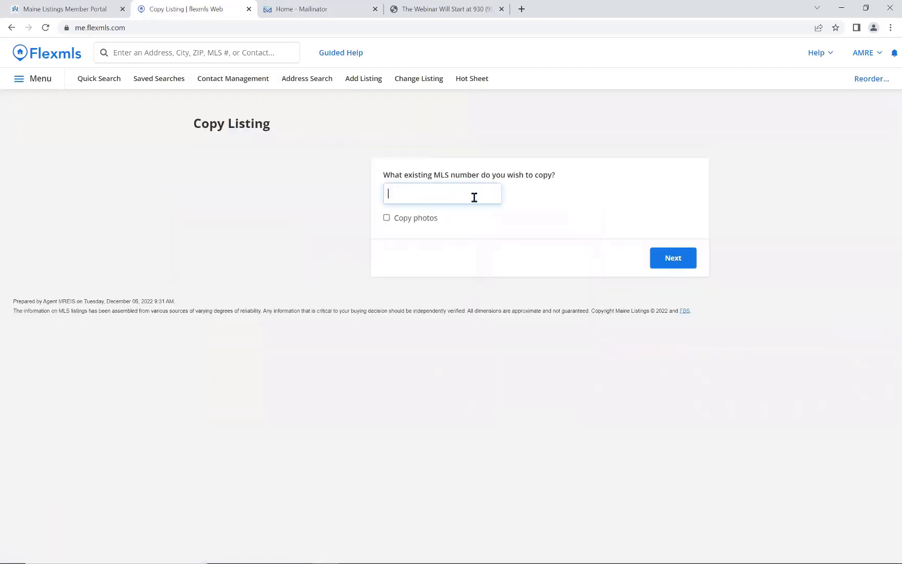
text(1274573)
click(682, 266)
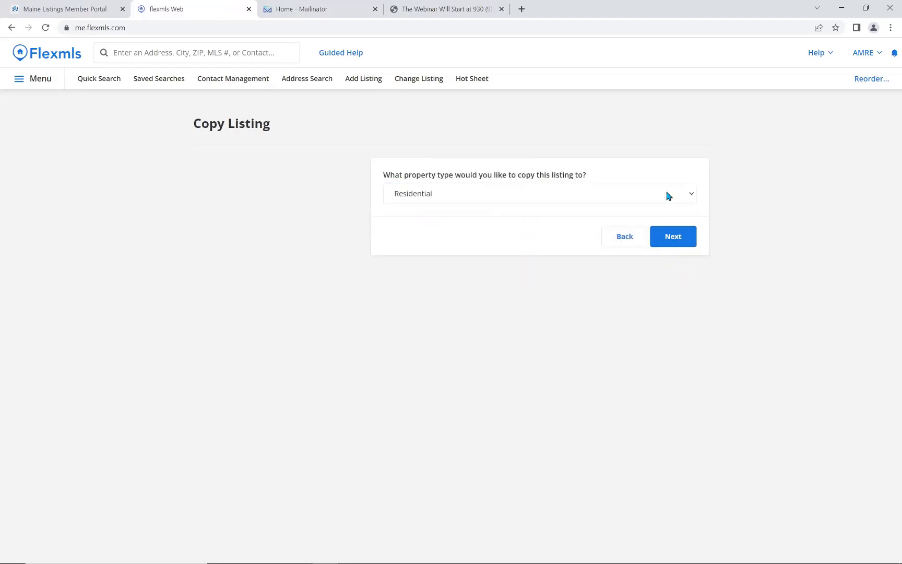
click(669, 194)
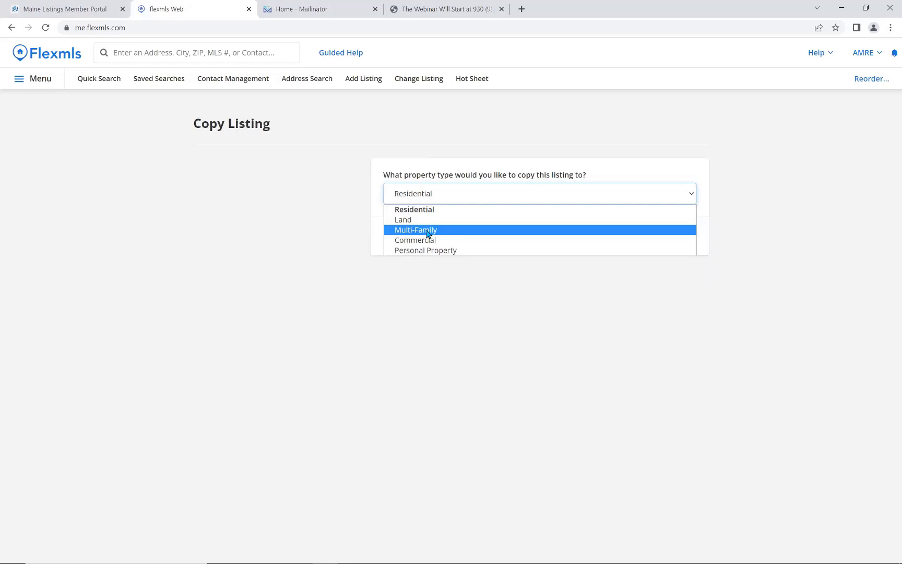
click(23, 82)
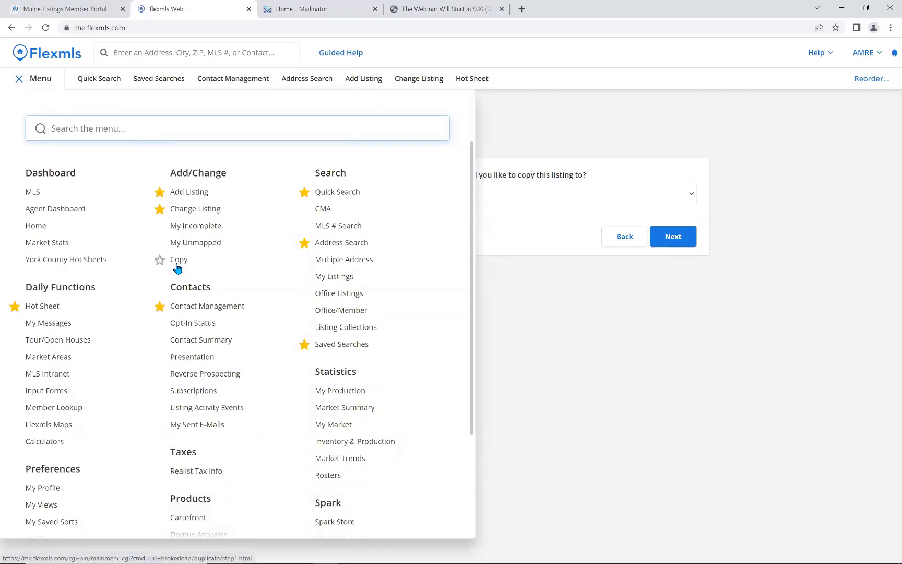
Start a blank Add Listing form and show its Property Type choices.
click(183, 197)
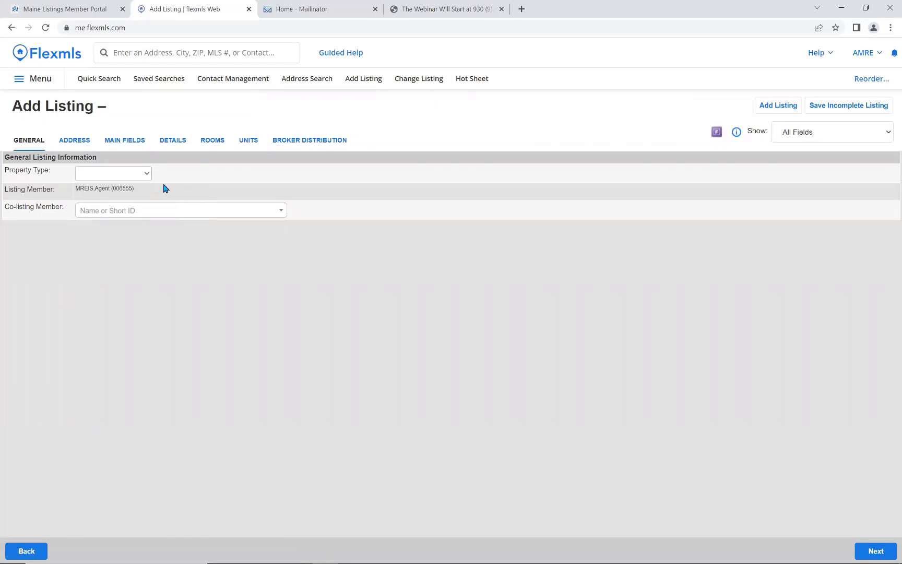
click(145, 175)
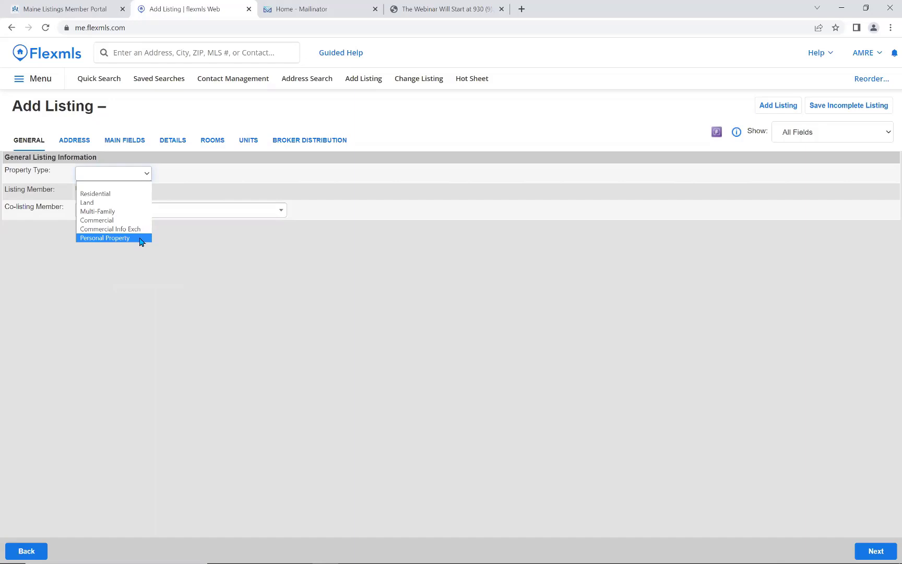
Choose Residential as the new listing's property type.
click(125, 195)
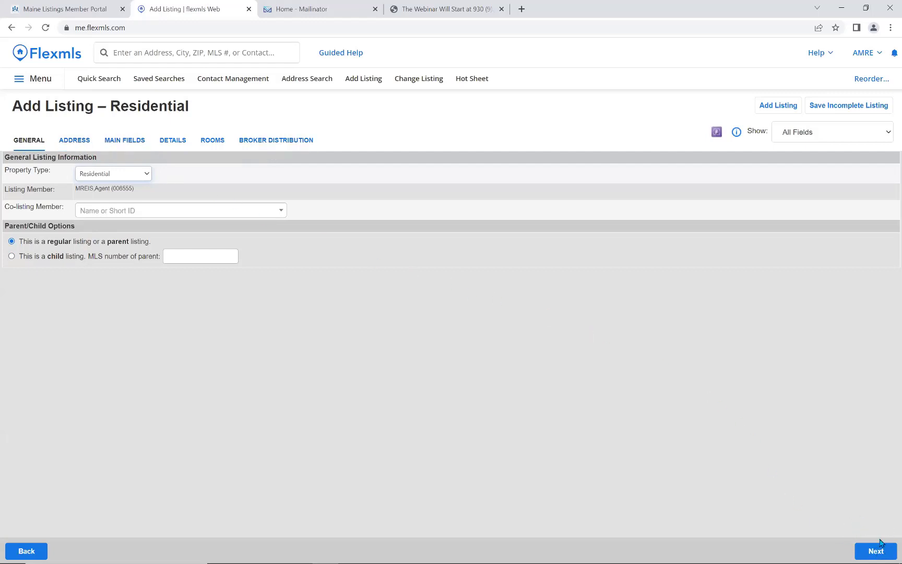
click(69, 142)
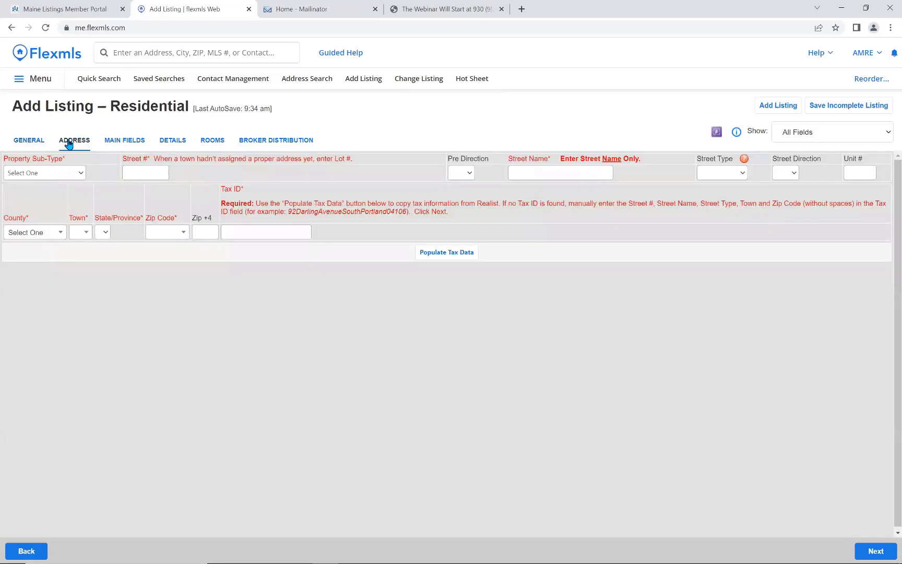
click(81, 173)
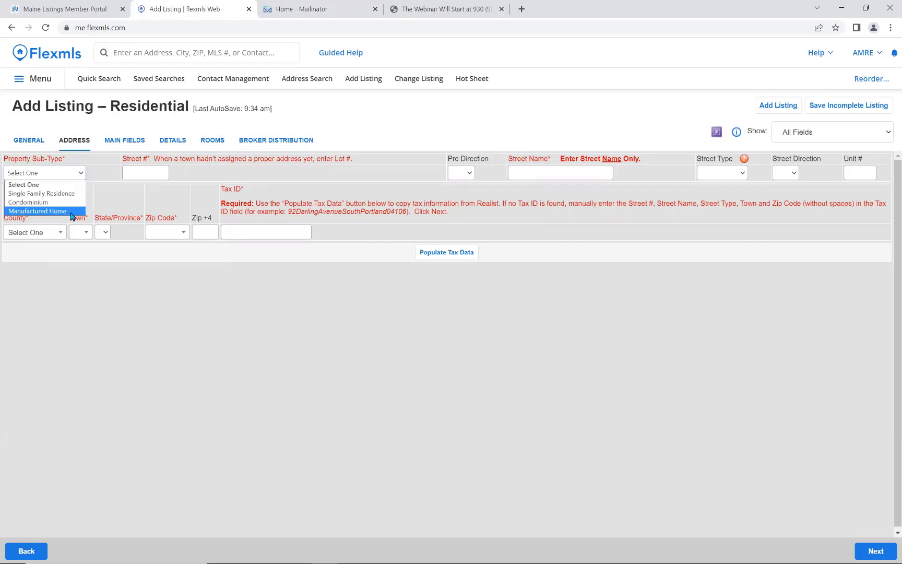
click(71, 194)
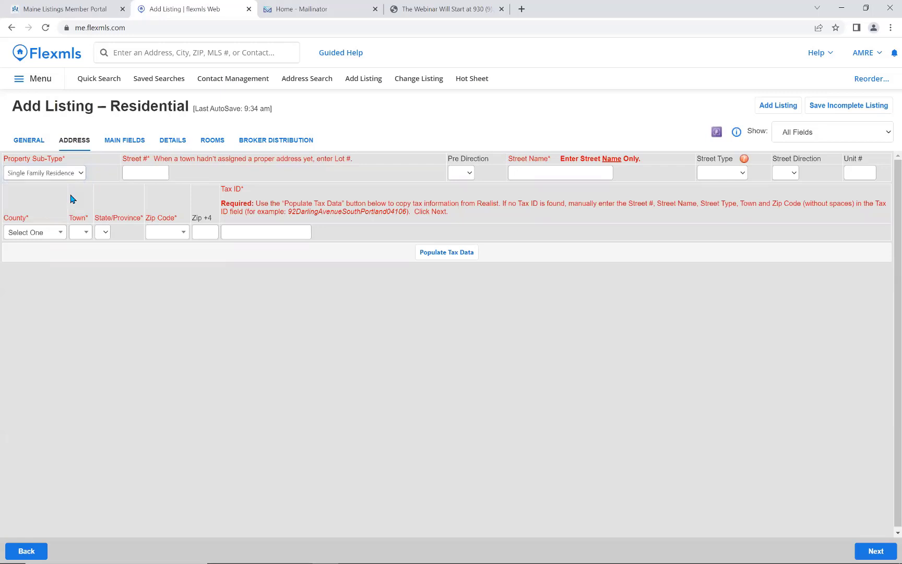
click(161, 173)
click(537, 172)
click(738, 177)
key(d)
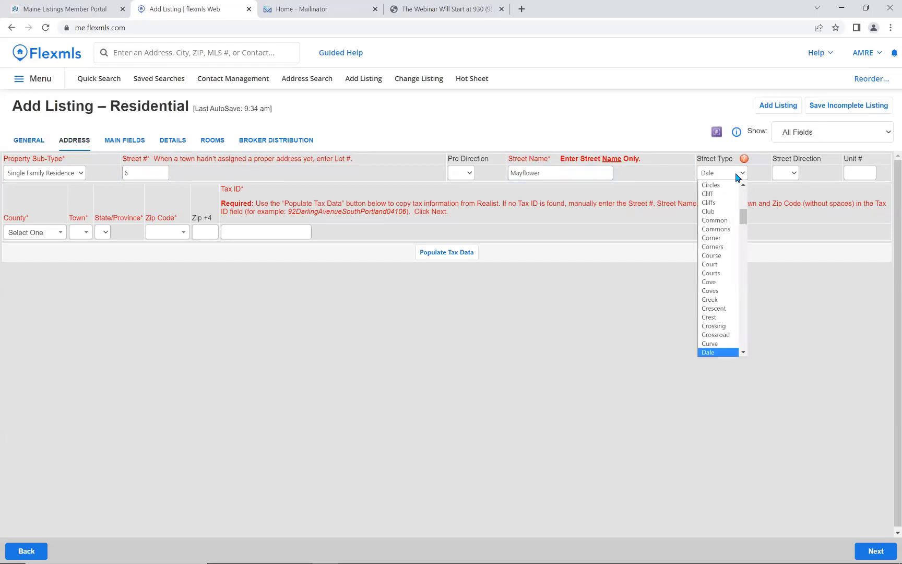
click(743, 353)
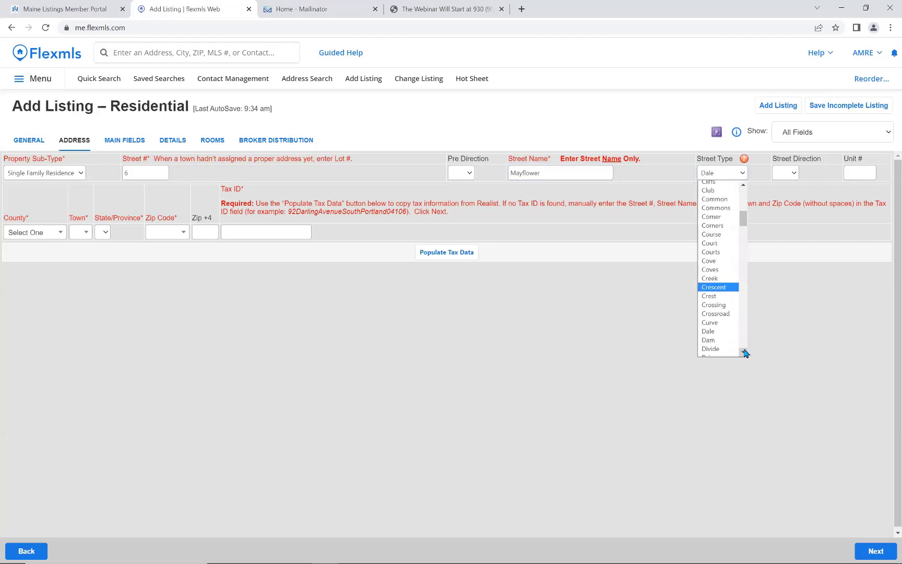
click(744, 353)
click(731, 339)
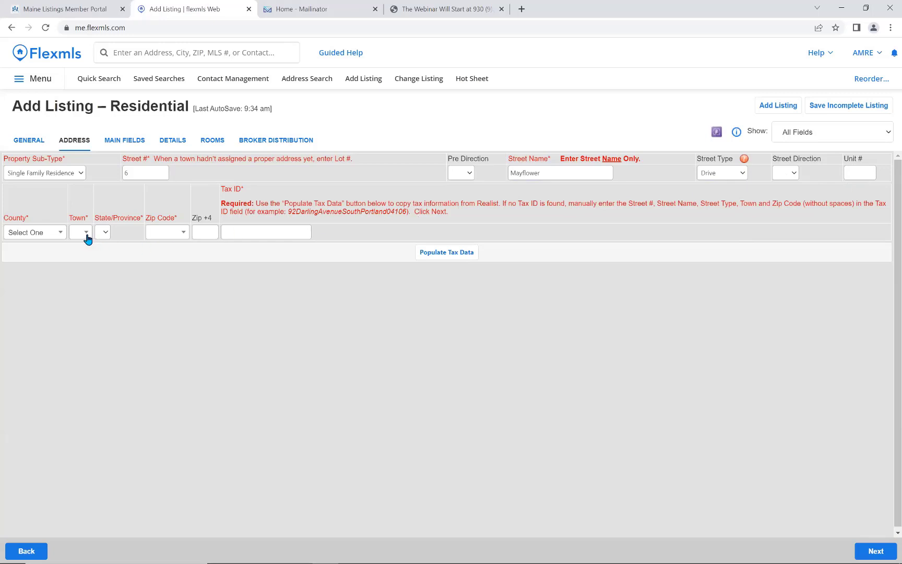
Set county York, town Biddeford and zip code 04005, then move to Tax ID.
click(54, 233)
scroll(42, 324, down, 6)
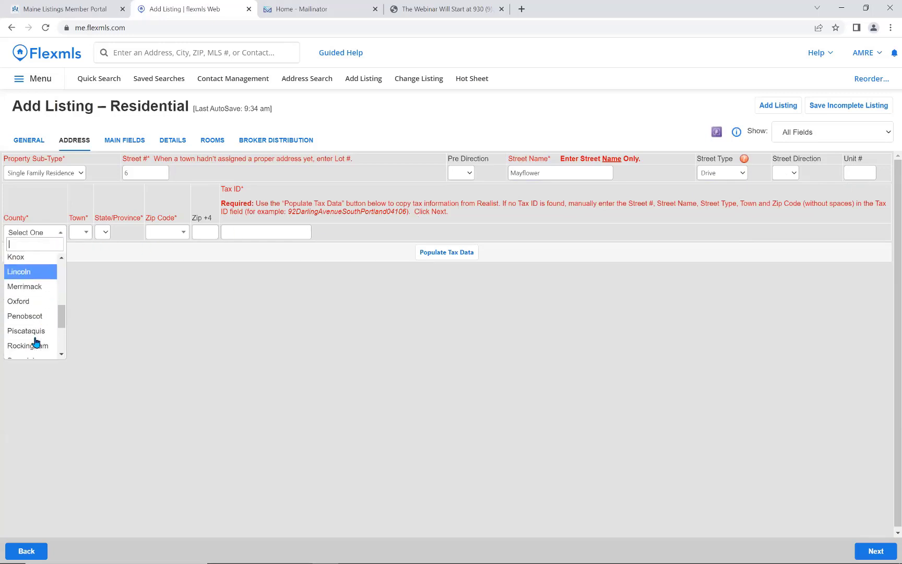
click(35, 351)
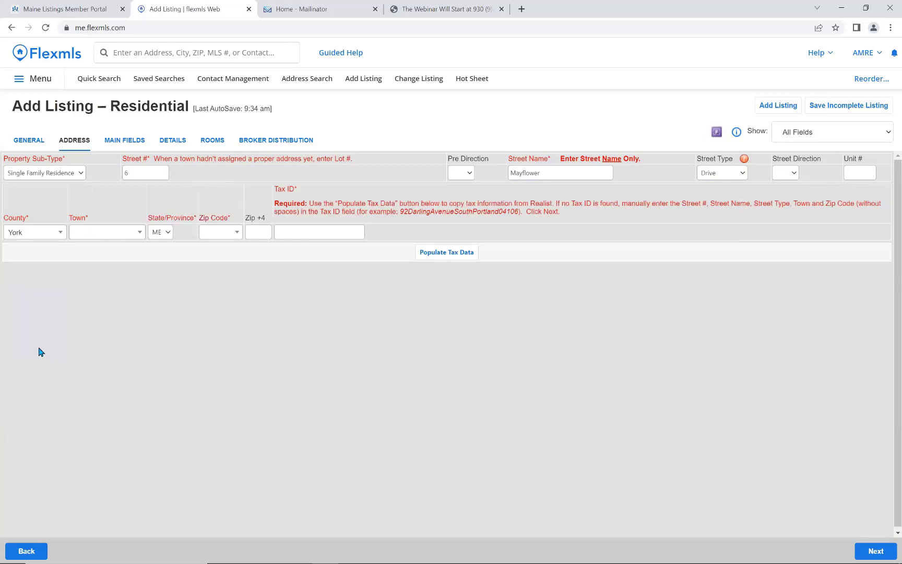
click(114, 233)
click(104, 326)
click(225, 233)
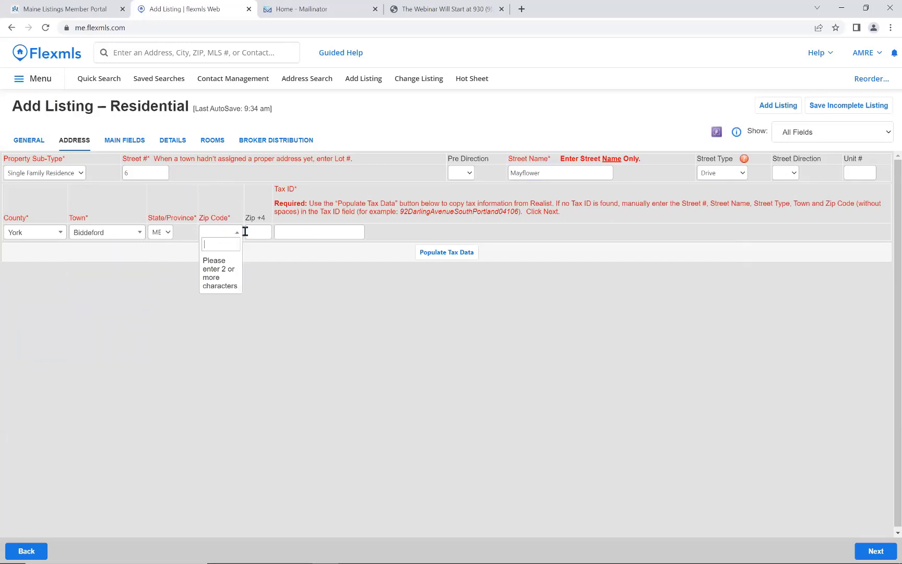
text(04005)
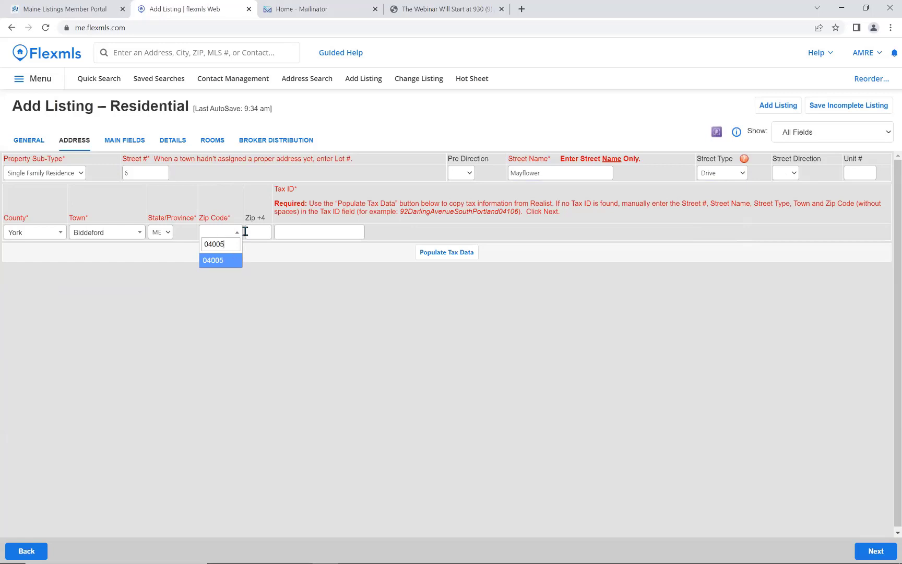
click(214, 260)
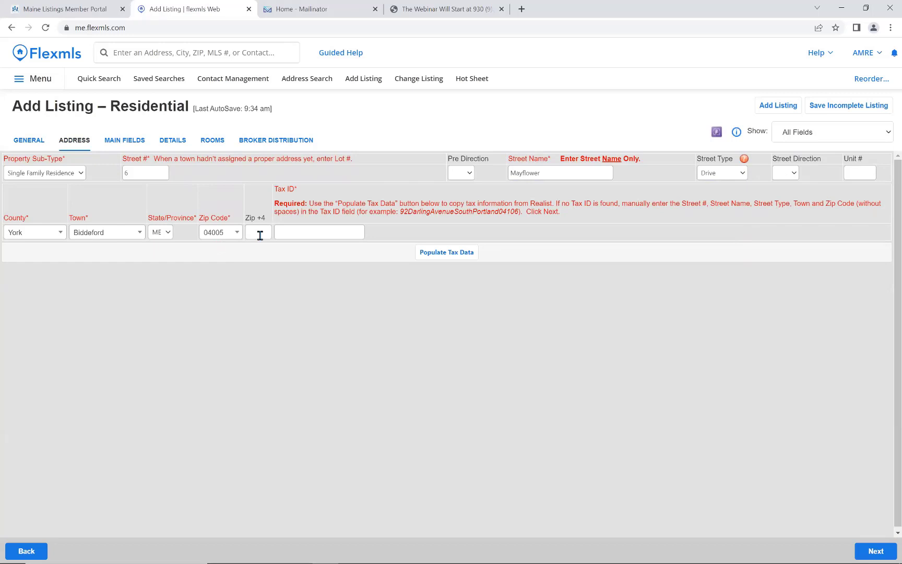
click(292, 233)
Fill the Tax ID and Zip+4 2926 from the matching Biddeford tax record.
click(446, 253)
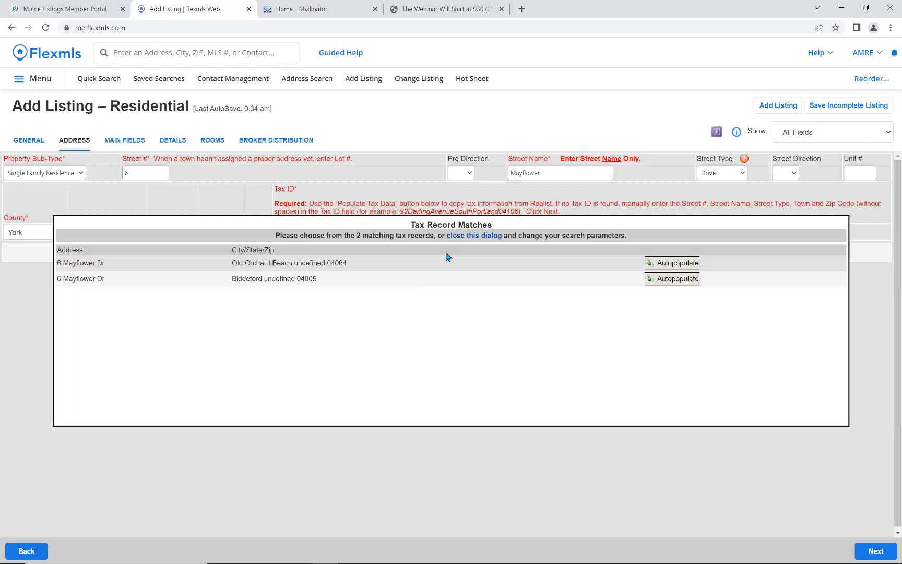
click(672, 279)
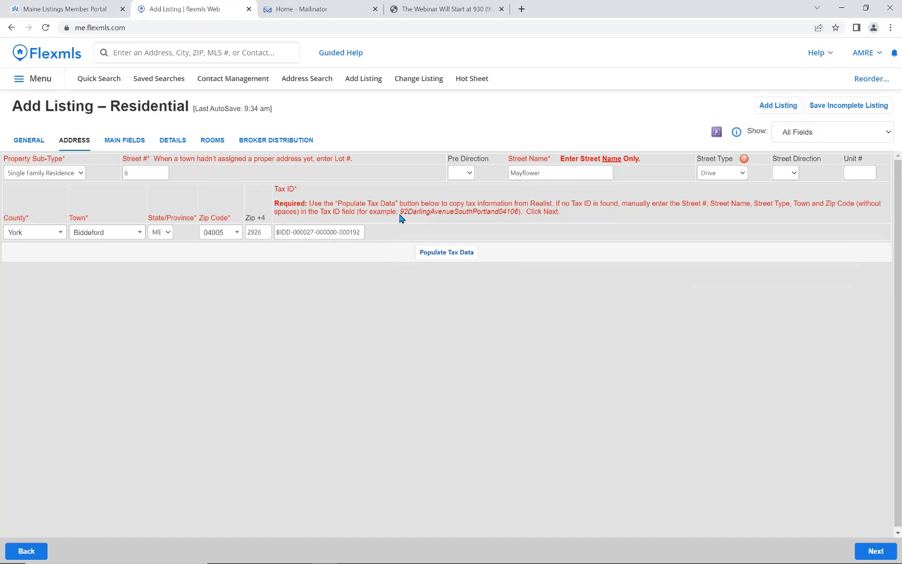
drag(400, 215, 515, 219)
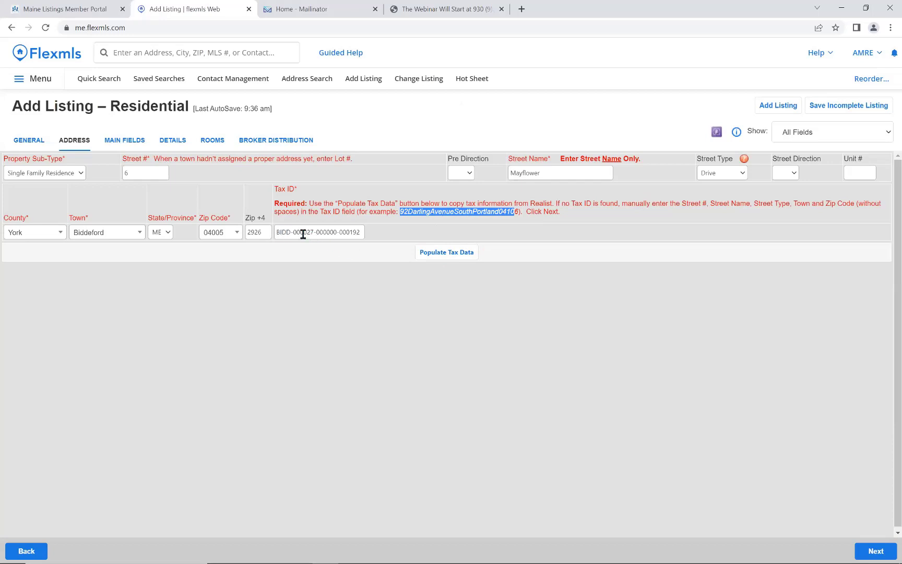
click(127, 144)
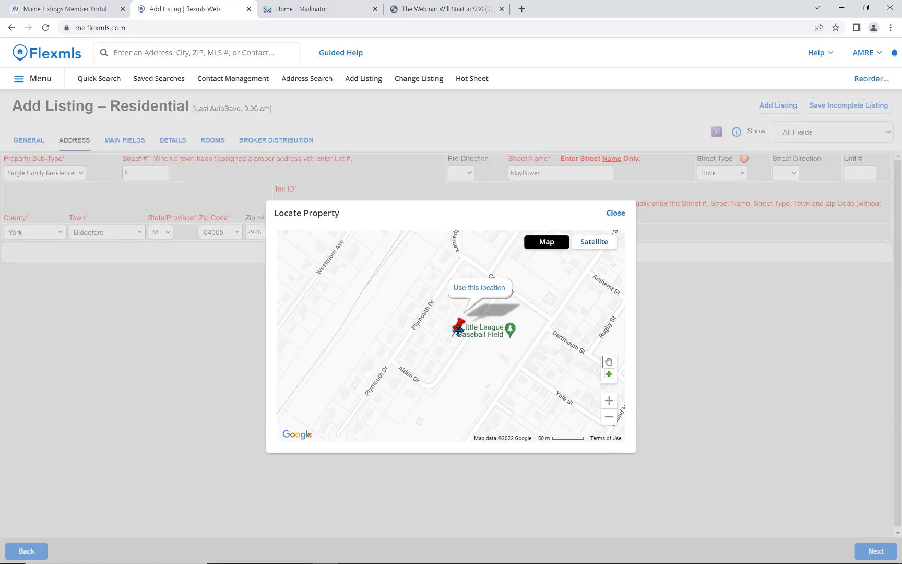
double_click(608, 403)
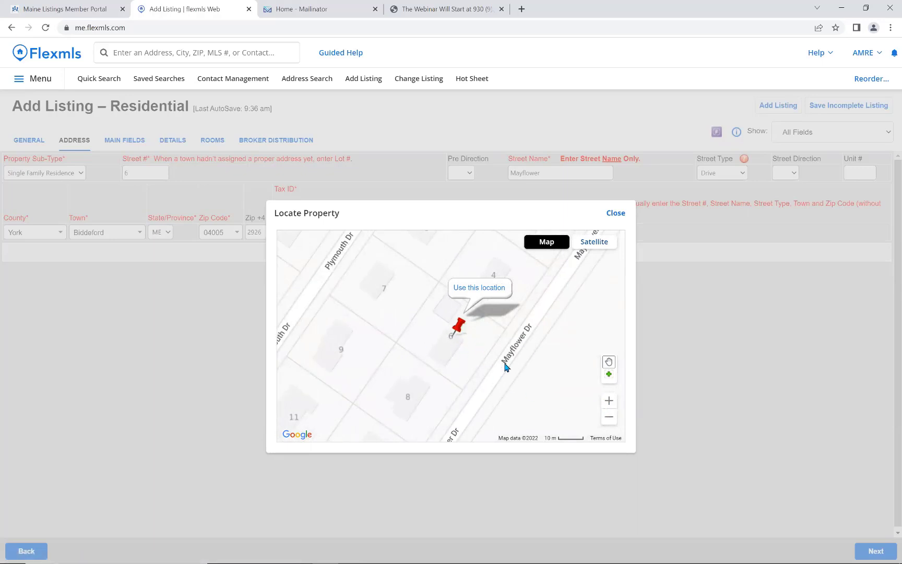
drag(451, 380, 481, 345)
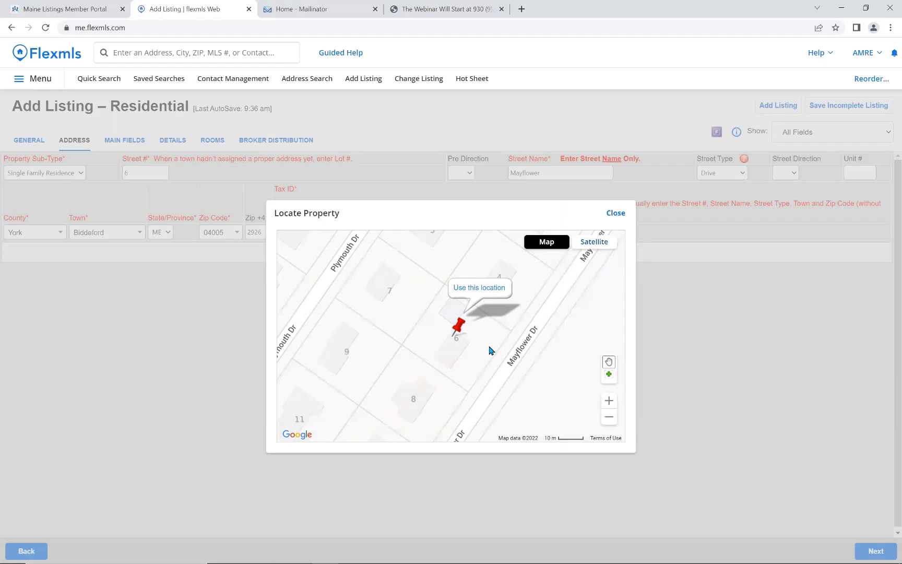
click(477, 294)
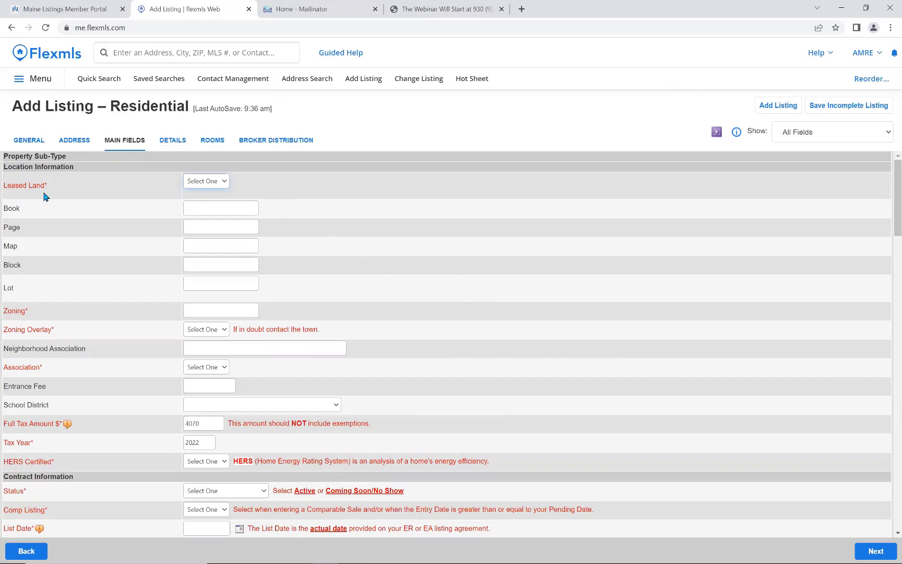
Answer Leased Land, trying No and Yes before settling on the final choice.
click(216, 184)
click(211, 203)
click(216, 181)
click(208, 211)
click(222, 183)
click(218, 210)
scroll(399, 268, down, 1)
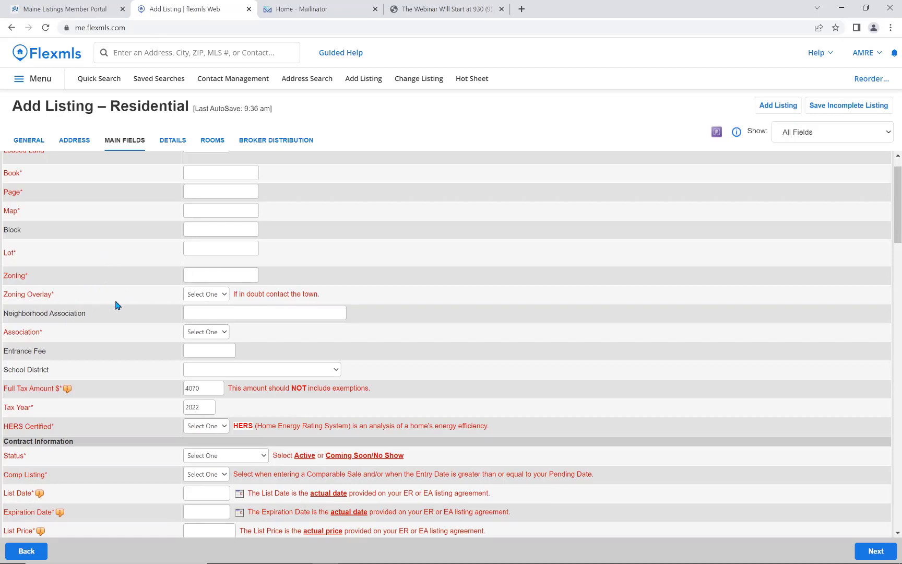
Show the Zoning Overlay options: Select One, Yes, No and Unknown.
click(215, 297)
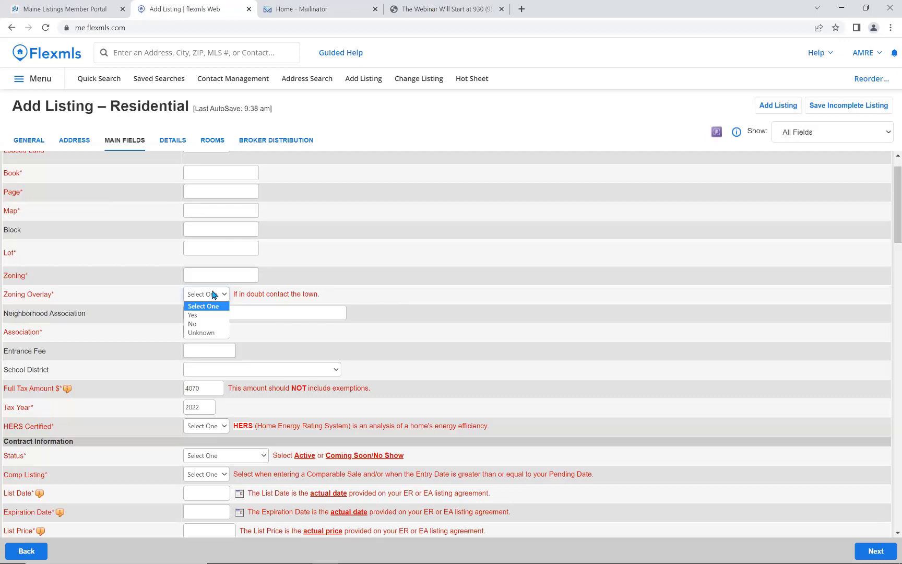
Leave Zoning Overlay unchanged and set Association to Yes.
click(213, 295)
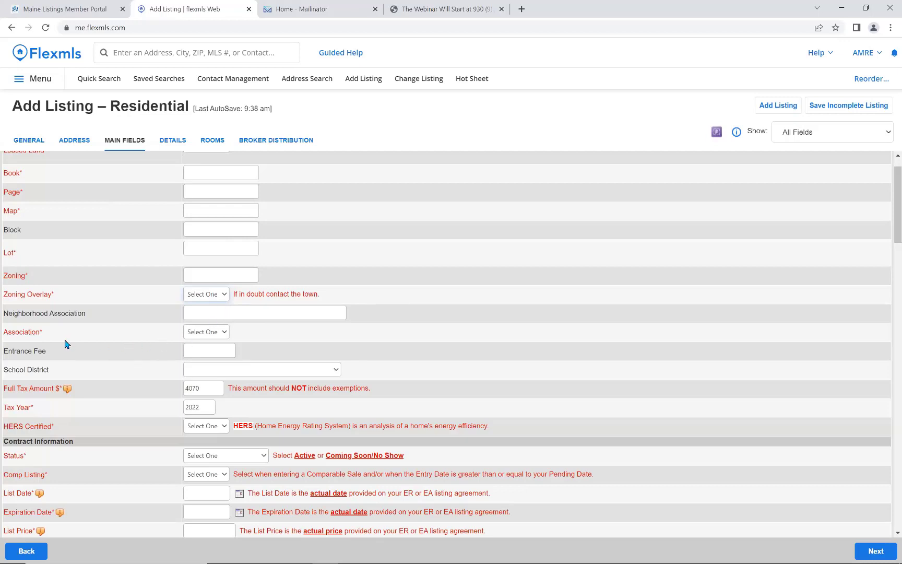
click(217, 332)
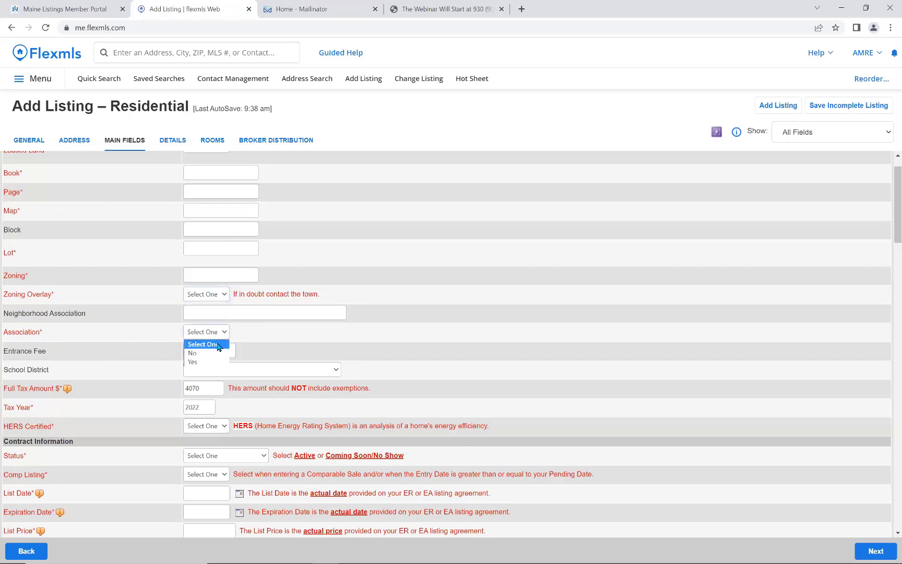
click(212, 363)
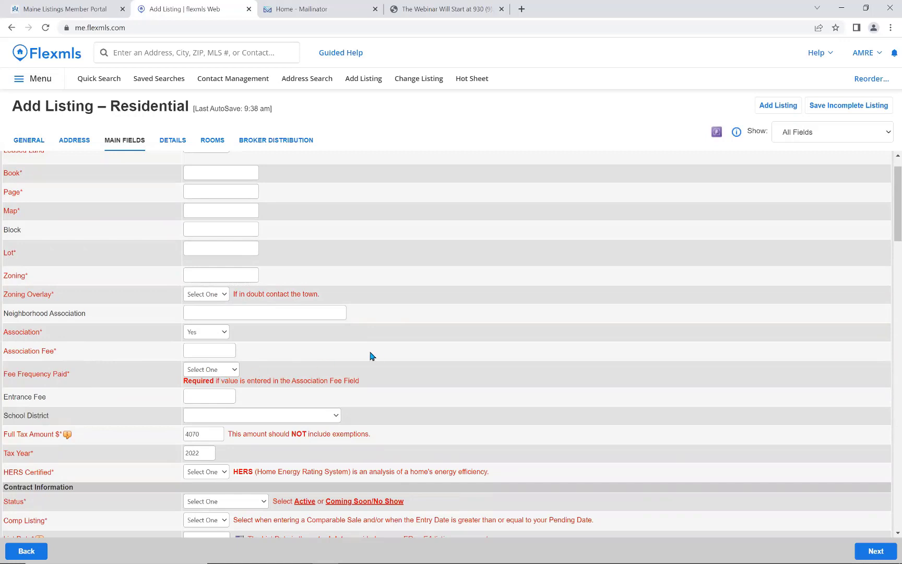
scroll(381, 355, down, 2)
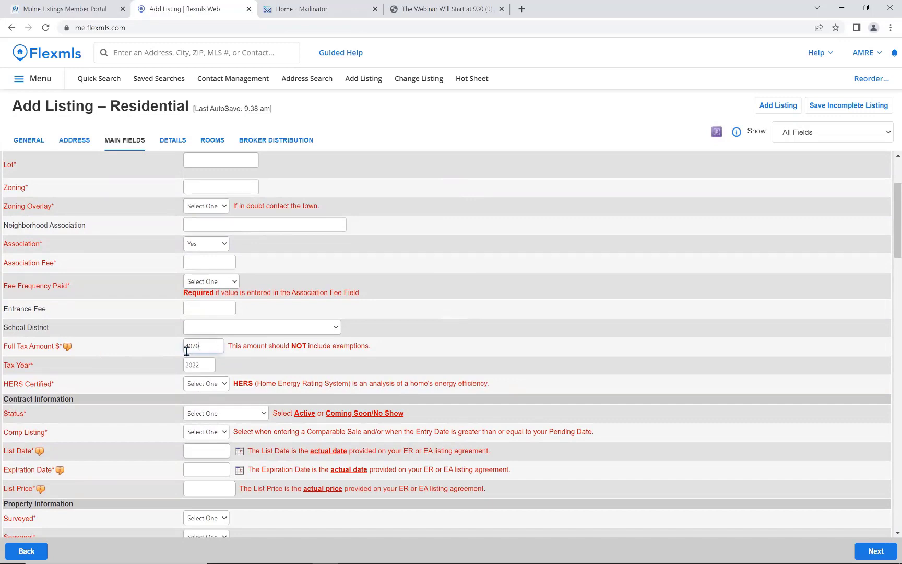
Replace the Full Tax Amount of 4070 with 4500.
double_click(188, 348)
text(4500)
scroll(469, 380, down, 2)
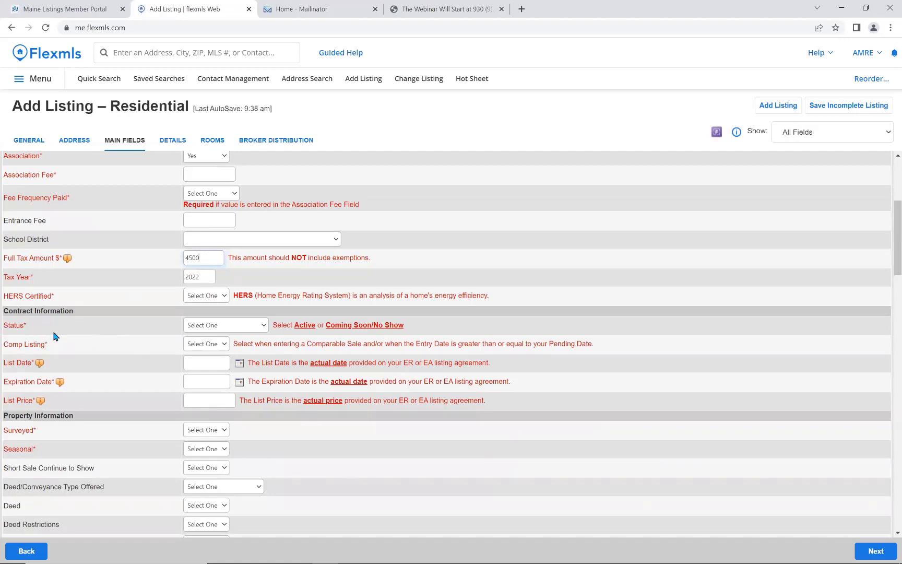
Set the listing Status to Active, then change it to Coming Soon / No Show.
click(263, 326)
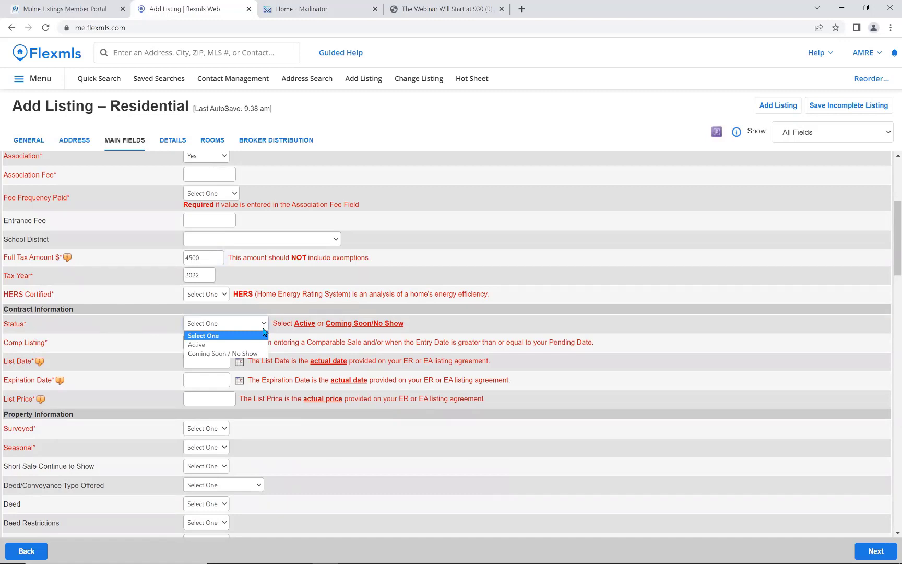
click(198, 345)
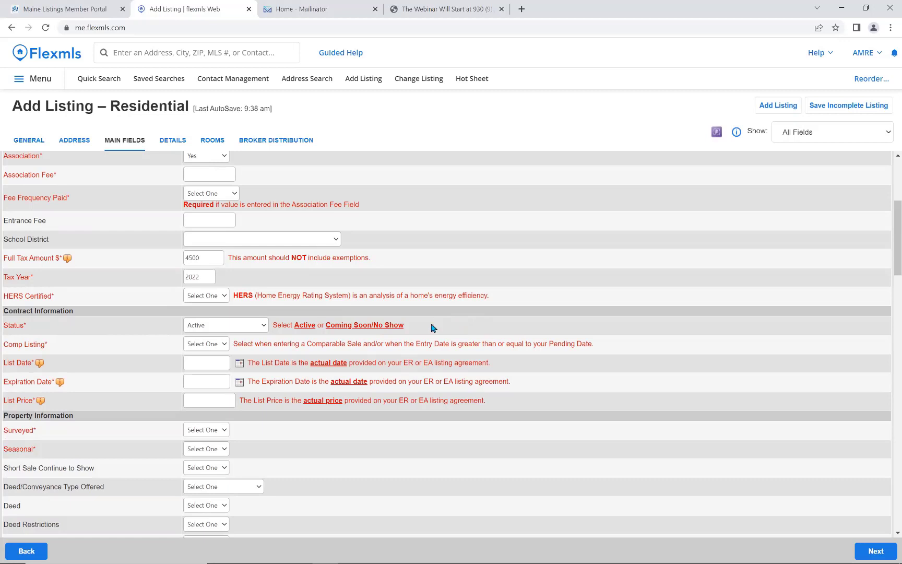
click(262, 328)
click(255, 355)
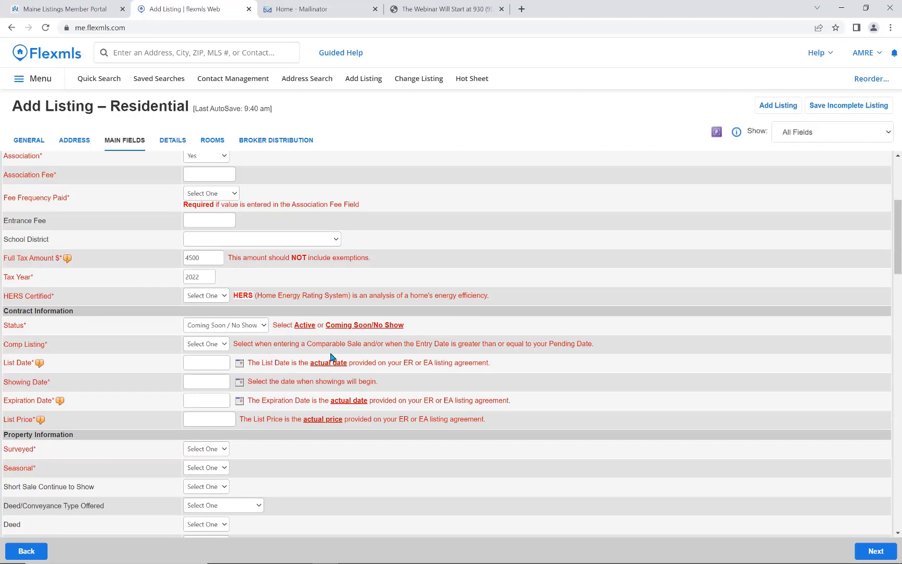
Begin a Showing Date entry, then return the listing Status to Active.
click(203, 381)
click(264, 330)
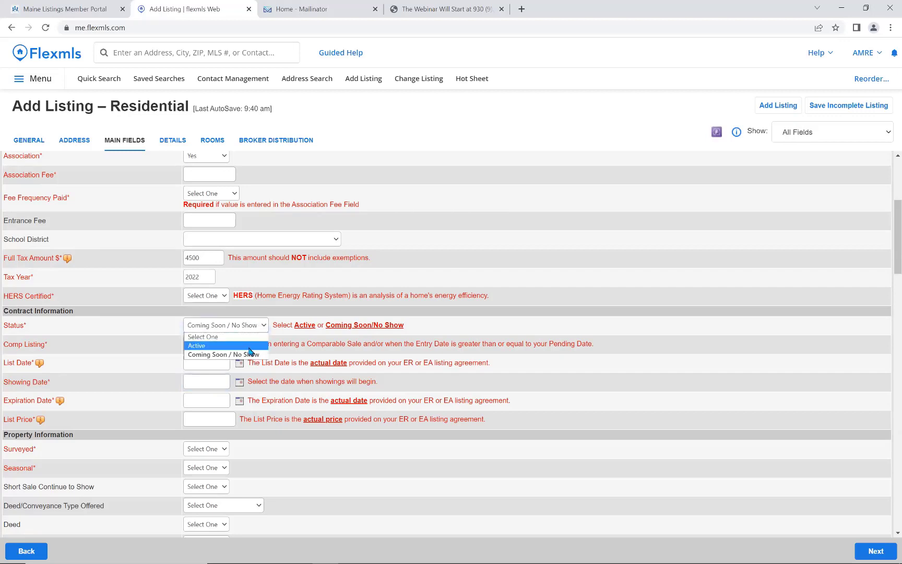
click(247, 345)
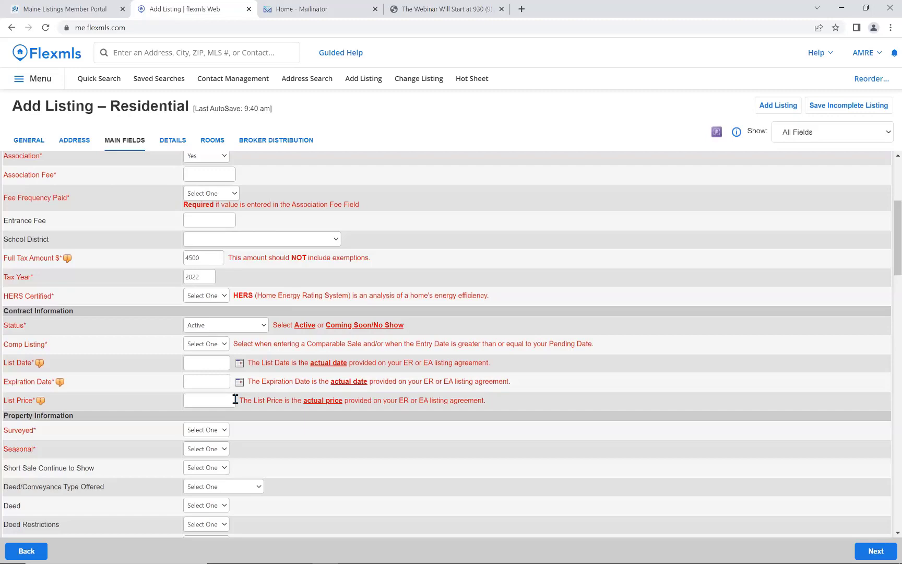
Enter 7 for # Rooms and change # Bedrooms to 4.
scroll(234, 392, down, 3)
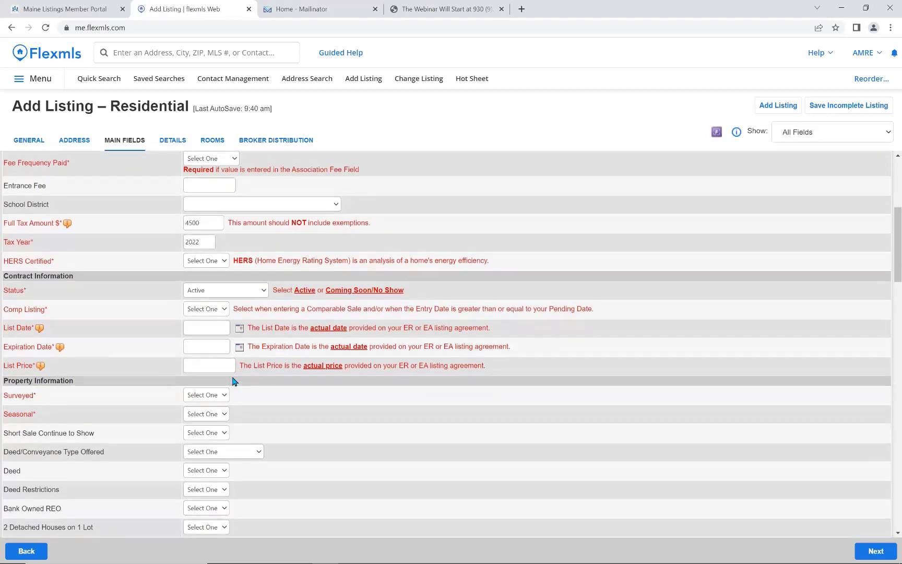
scroll(233, 381, down, 2)
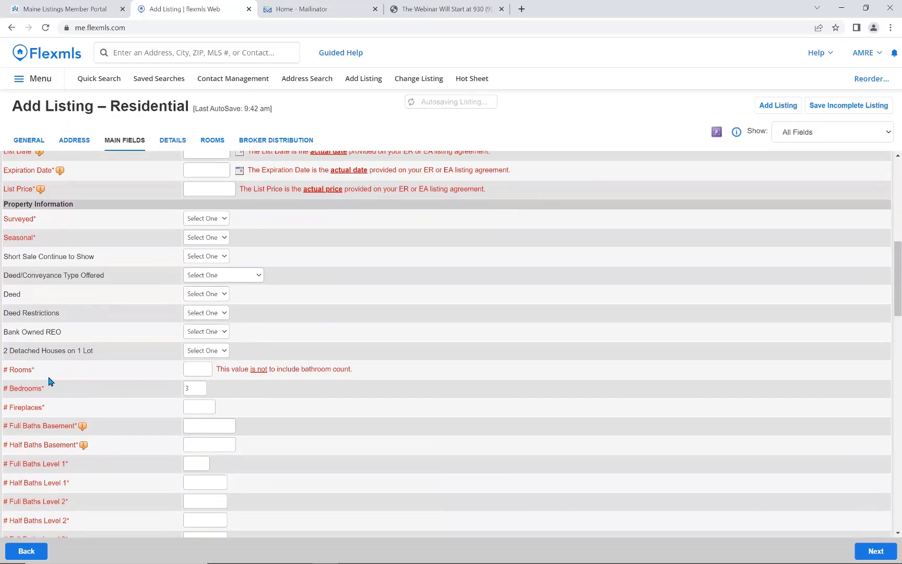
click(191, 370)
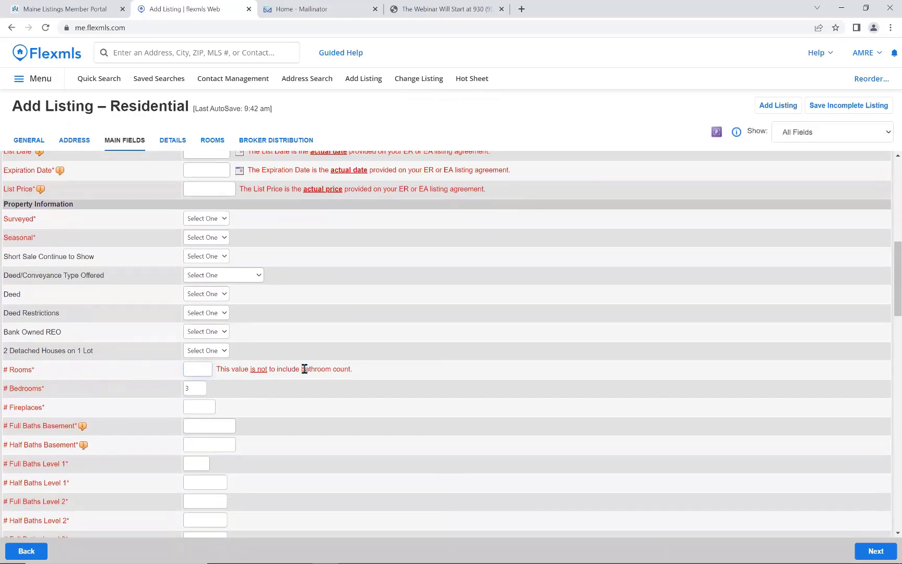
text(7)
click(196, 388)
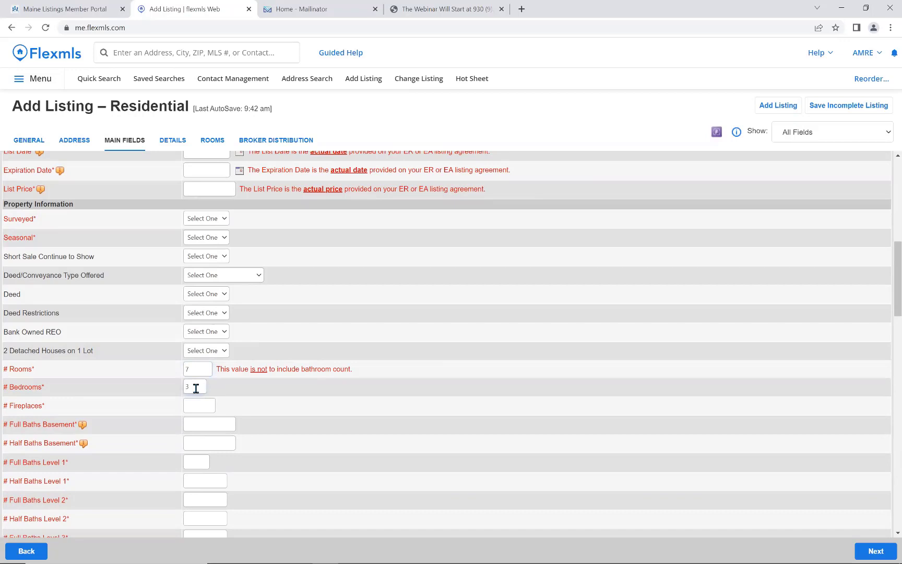
key(BackSpace)
text(4)
Set Garage to Yes with 3 Garage Spaces.
scroll(304, 372, down, 1)
scroll(215, 447, down, 2)
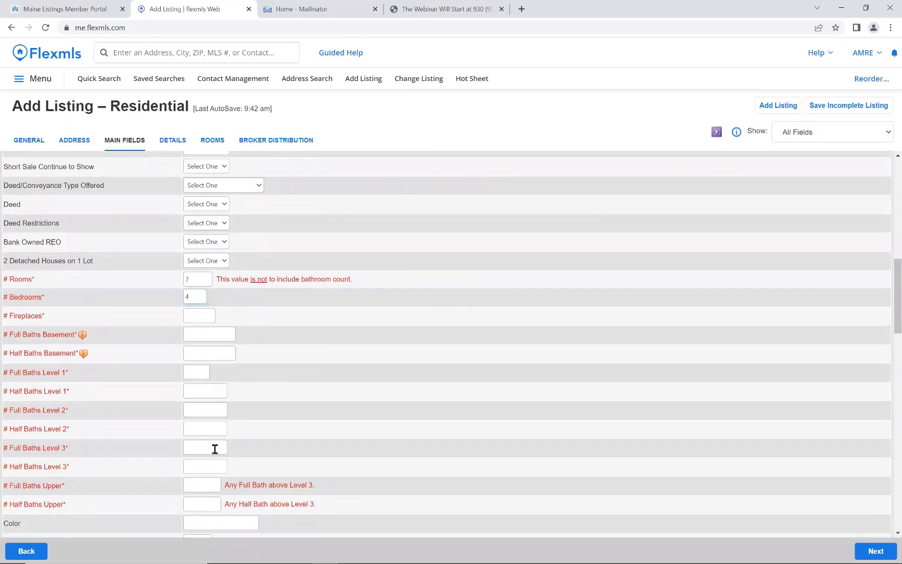
scroll(215, 448, down, 1)
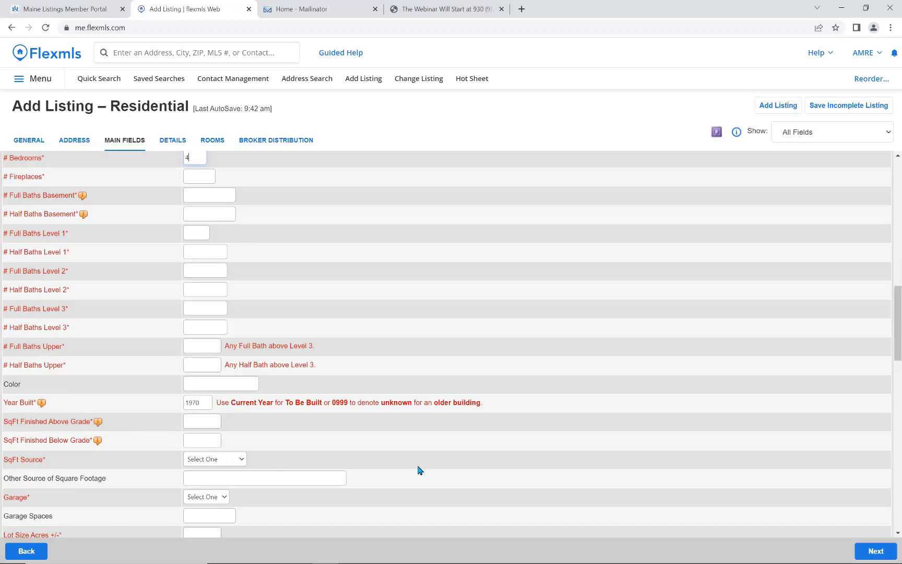
scroll(421, 470, down, 2)
click(212, 409)
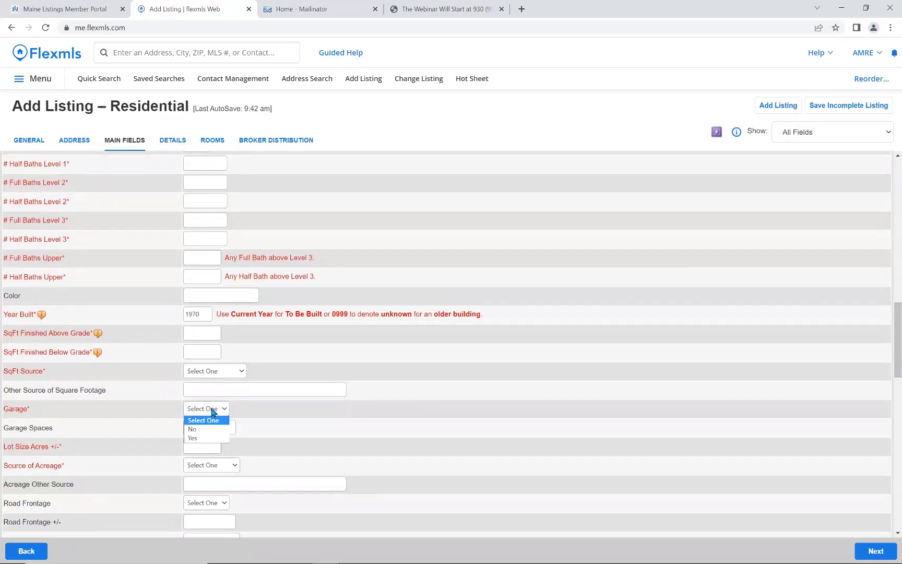
click(202, 439)
text(3)
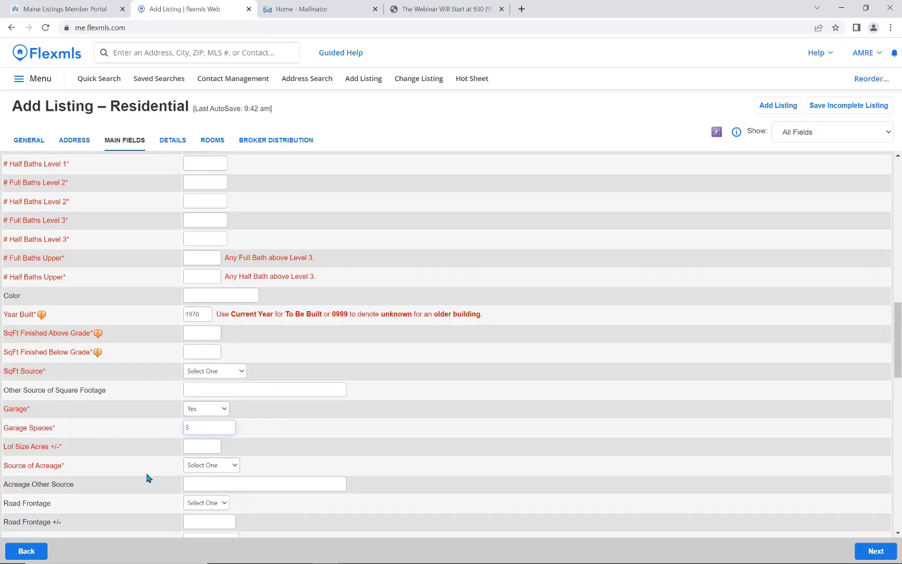
scroll(361, 462, down, 3)
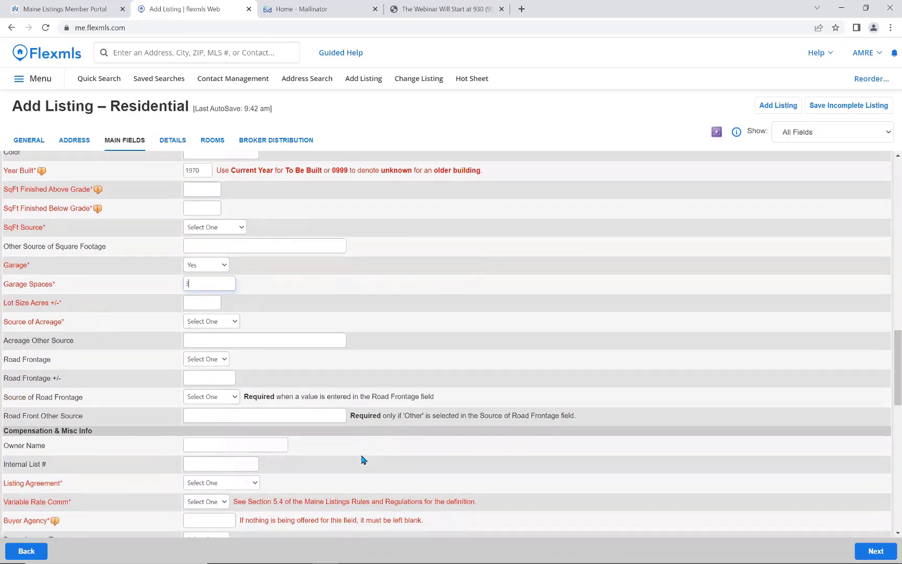
scroll(364, 459, down, 5)
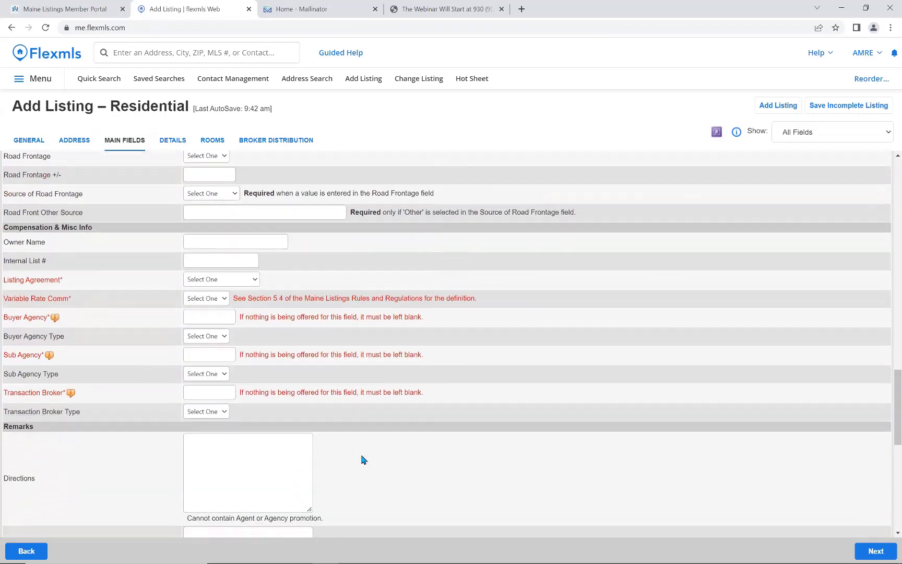
scroll(364, 460, down, 5)
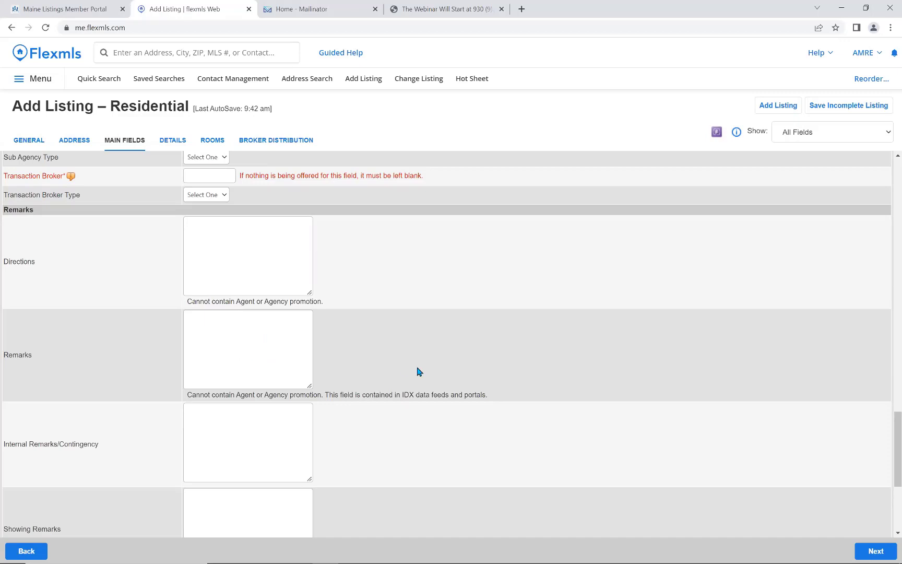
scroll(419, 372, down, 2)
scroll(419, 372, down, 2)
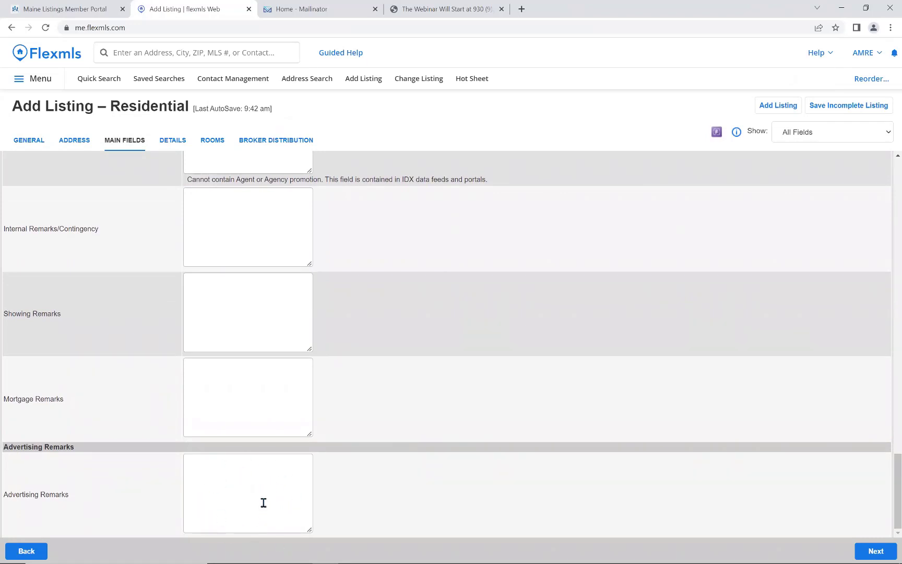
scroll(265, 502, up, 3)
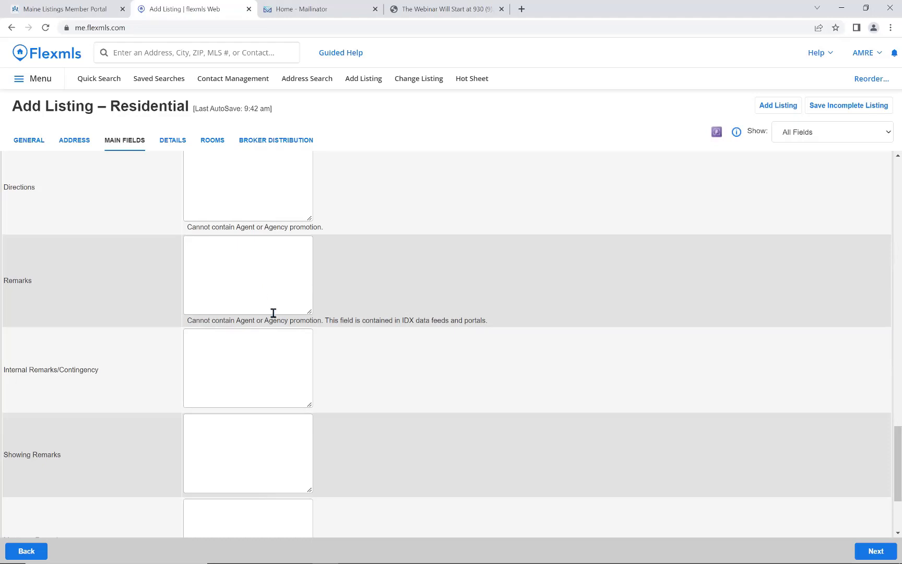
scroll(292, 339, down, 1)
scroll(415, 384, down, 1)
scroll(415, 384, down, 1)
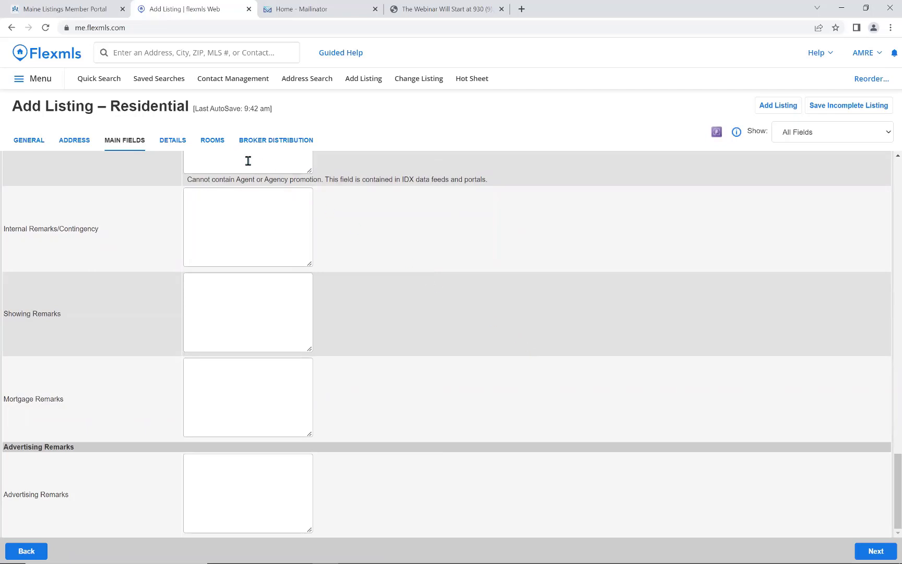
On the Details page, check Major Road Access under Transportation and review the remaining features.
click(178, 148)
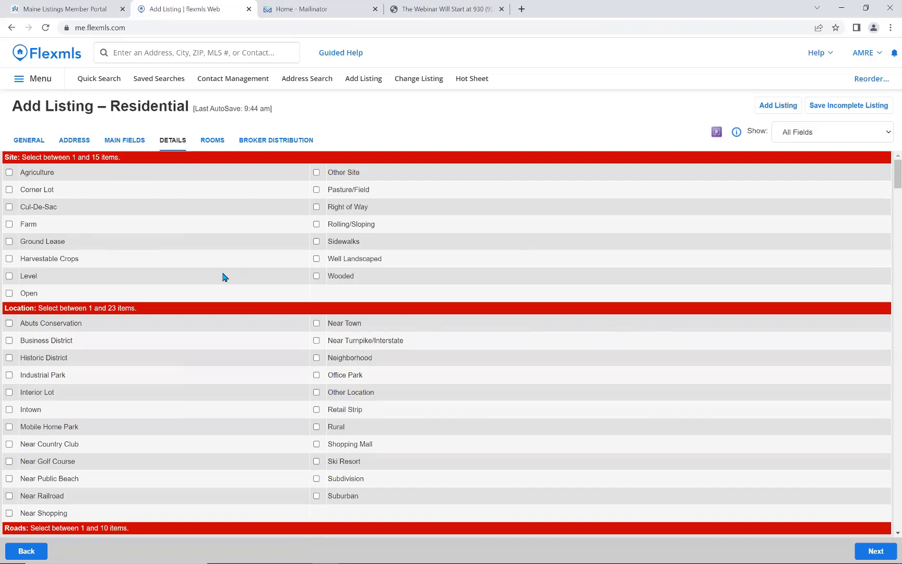
scroll(238, 263, down, 3)
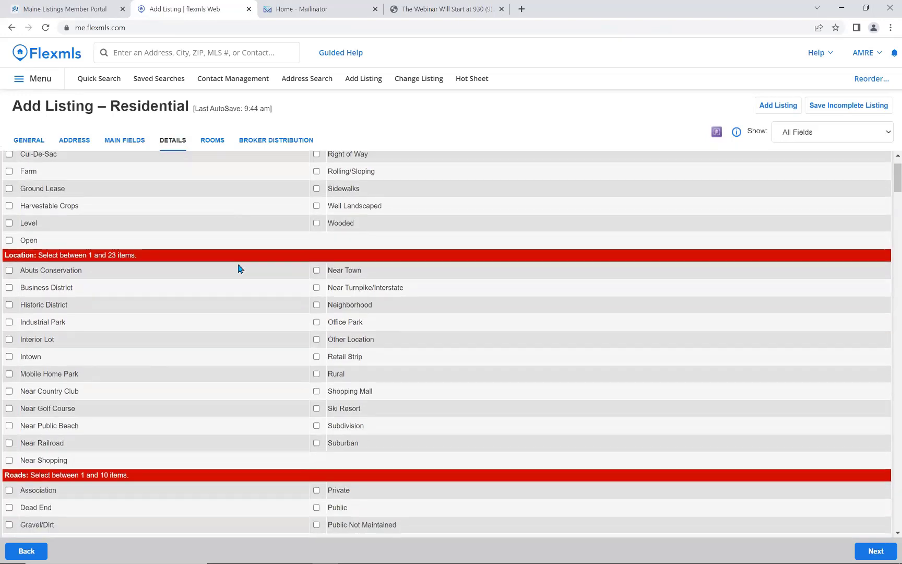
scroll(239, 268, down, 2)
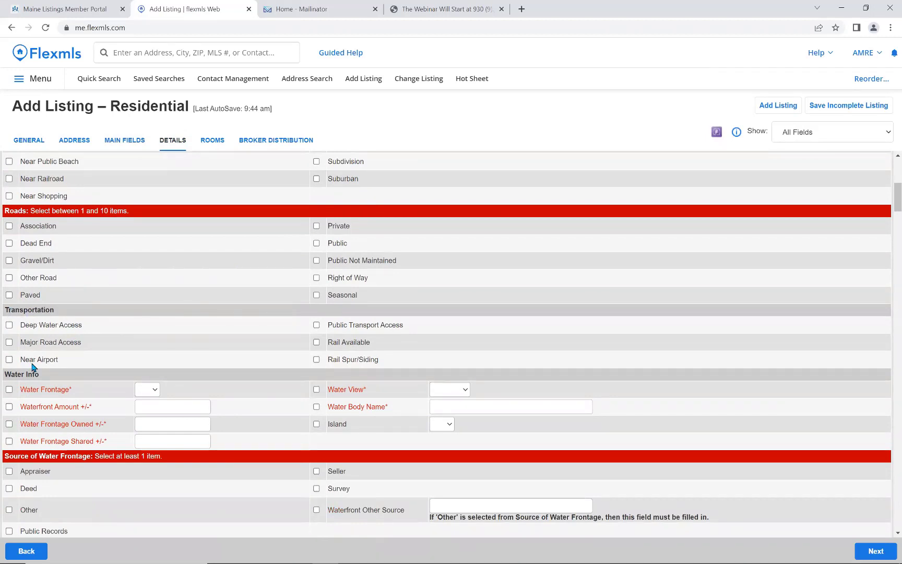
click(9, 342)
scroll(277, 355, down, 6)
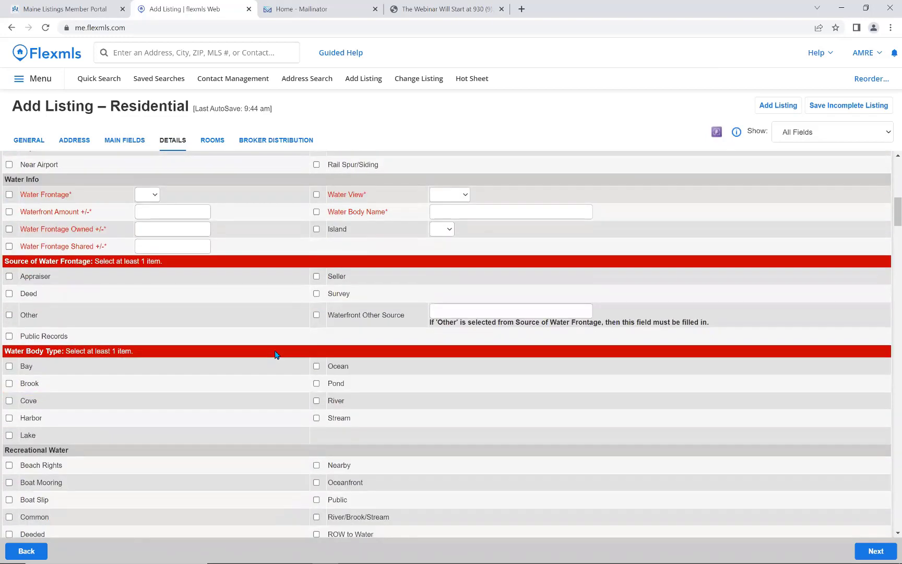
scroll(276, 355, down, 6)
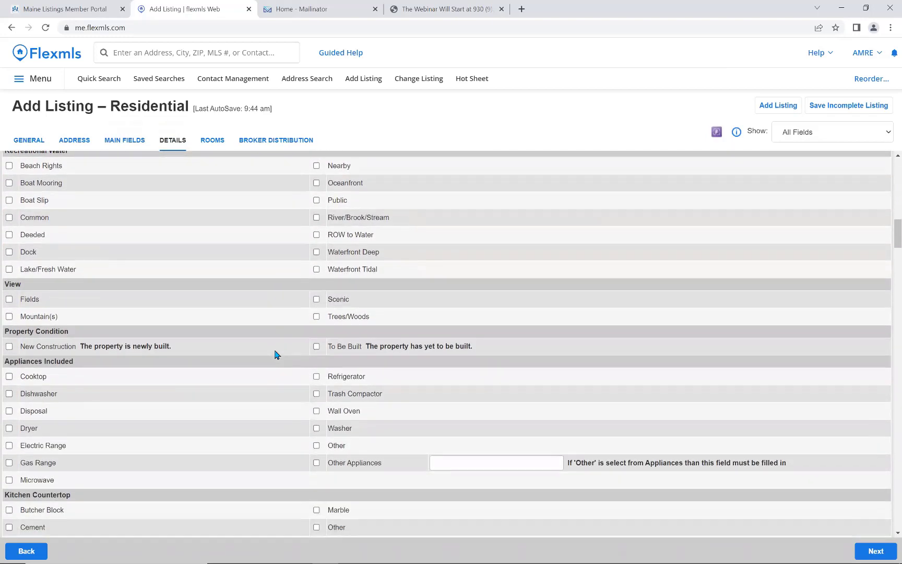
scroll(263, 356, down, 1)
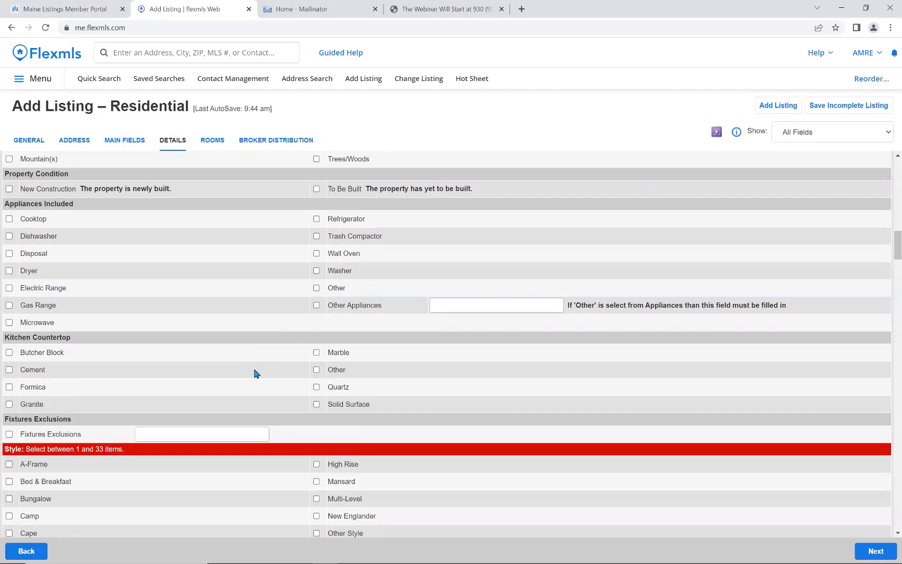
Visit the Rooms page, then return to Main Fields showing 7 rooms and 4 bedrooms.
click(212, 145)
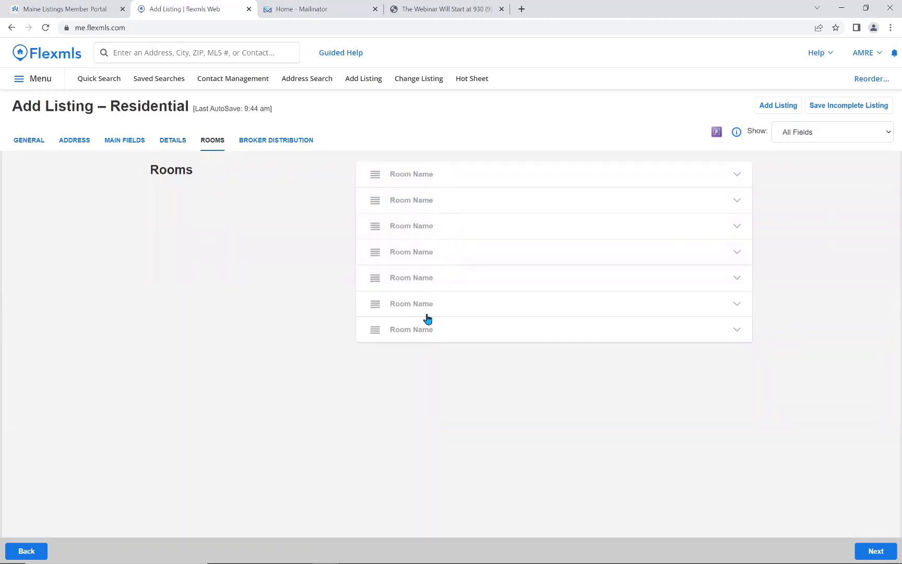
click(127, 141)
scroll(179, 312, up, 6)
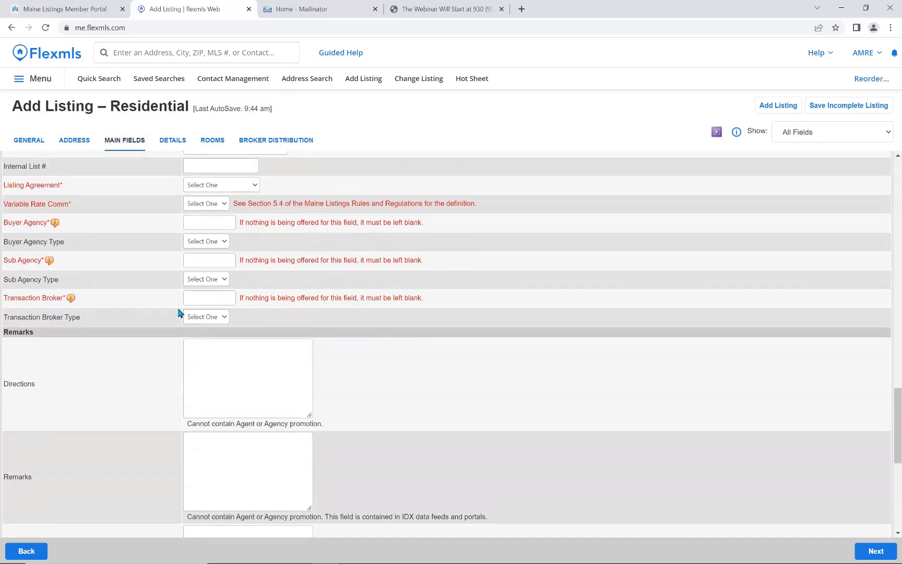
scroll(179, 313, up, 10)
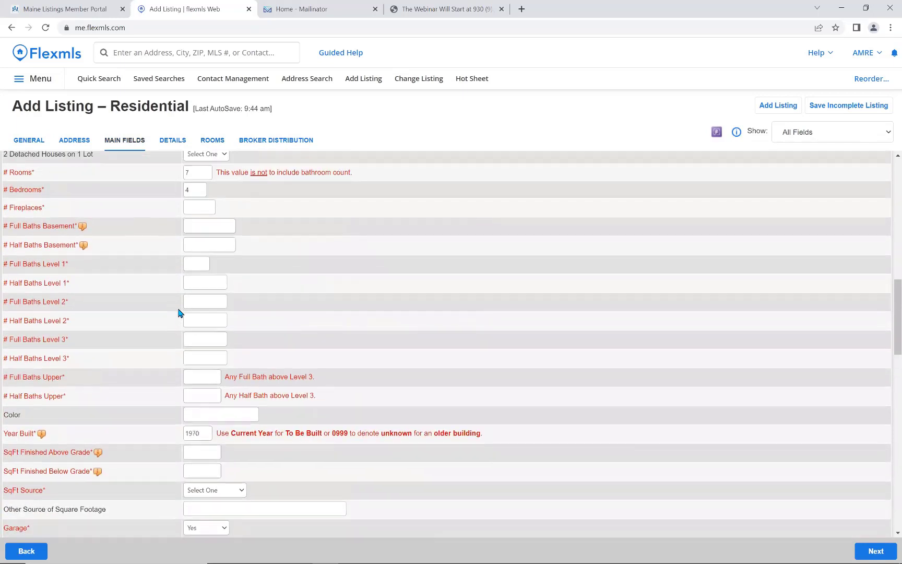
scroll(178, 313, up, 2)
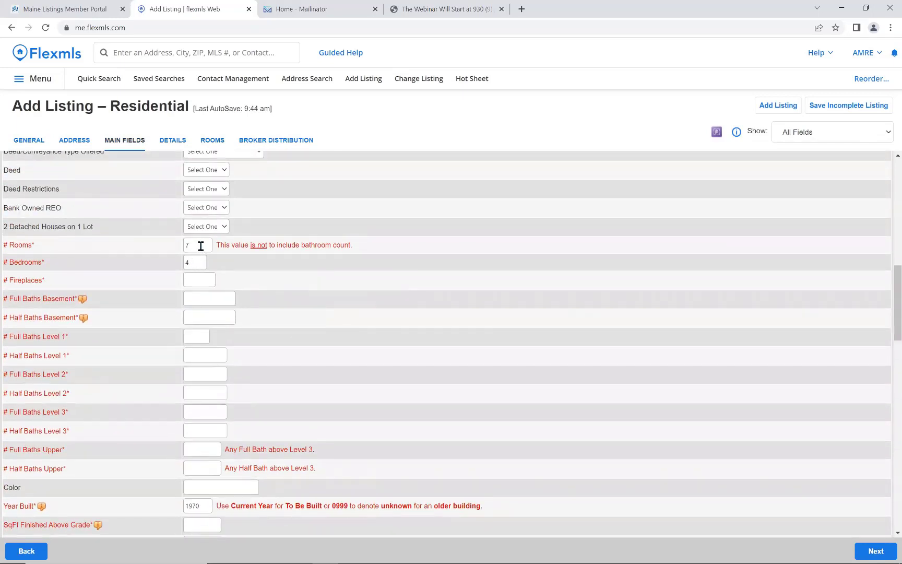
Inspect the first room entry's name and level lists on the Rooms page without changing them.
click(212, 141)
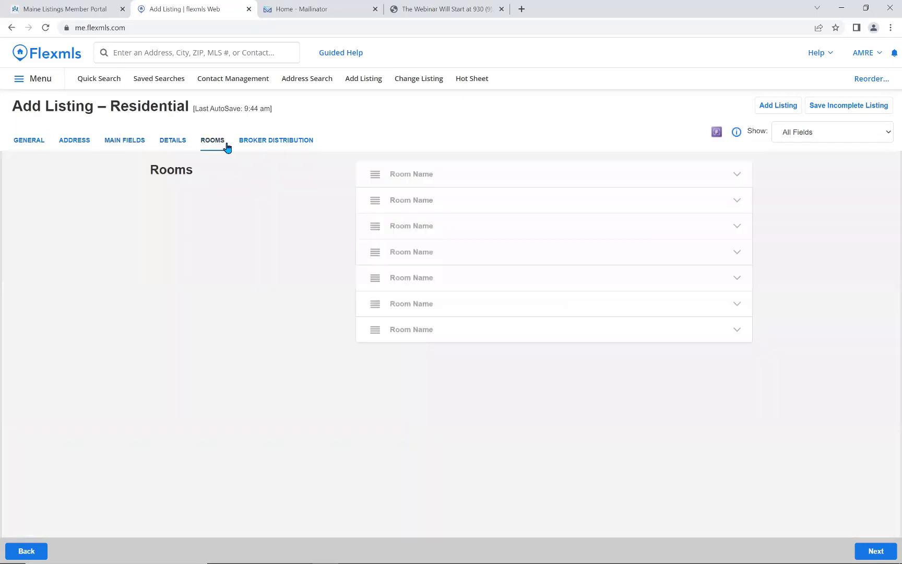
click(405, 177)
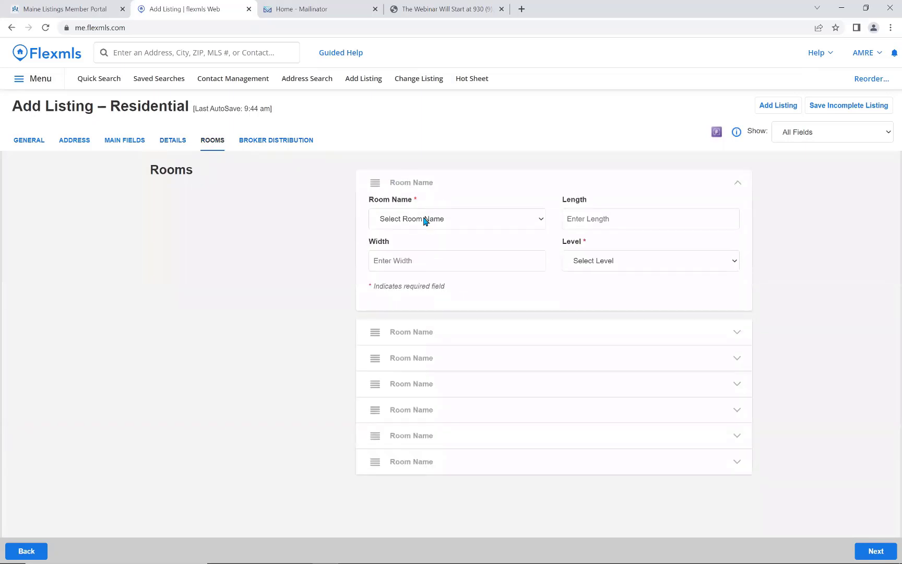
click(425, 219)
click(425, 219)
click(590, 264)
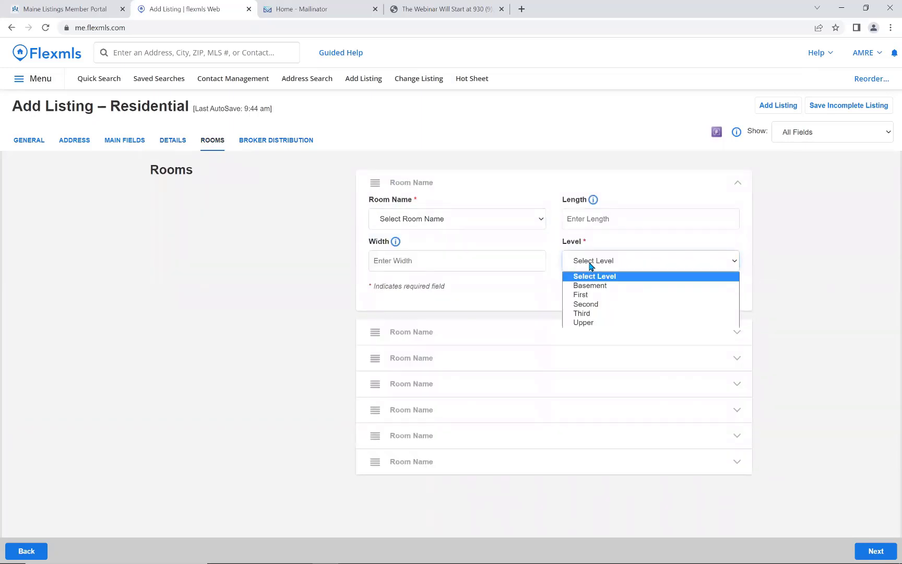
click(590, 264)
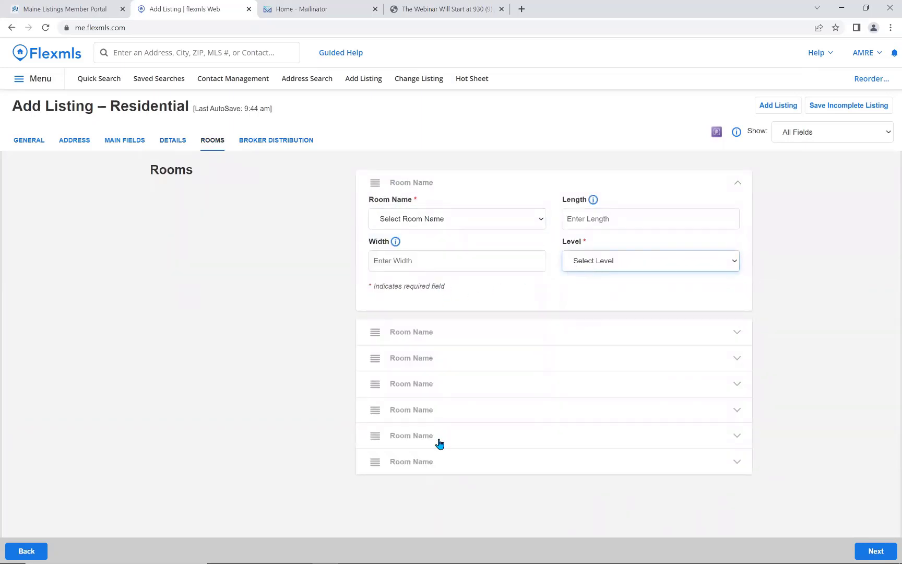
click(492, 186)
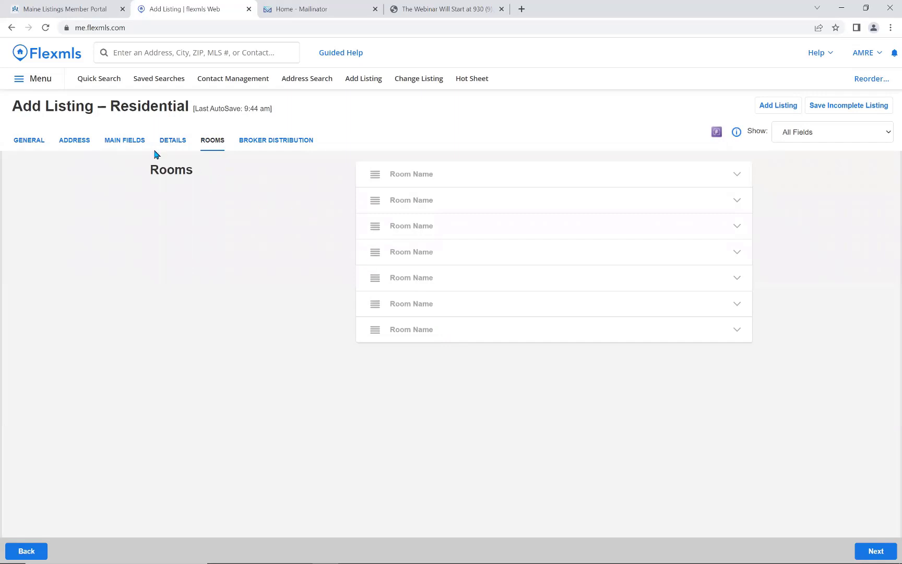
Change # Rooms from 7 to 5 on Main Fields.
click(128, 146)
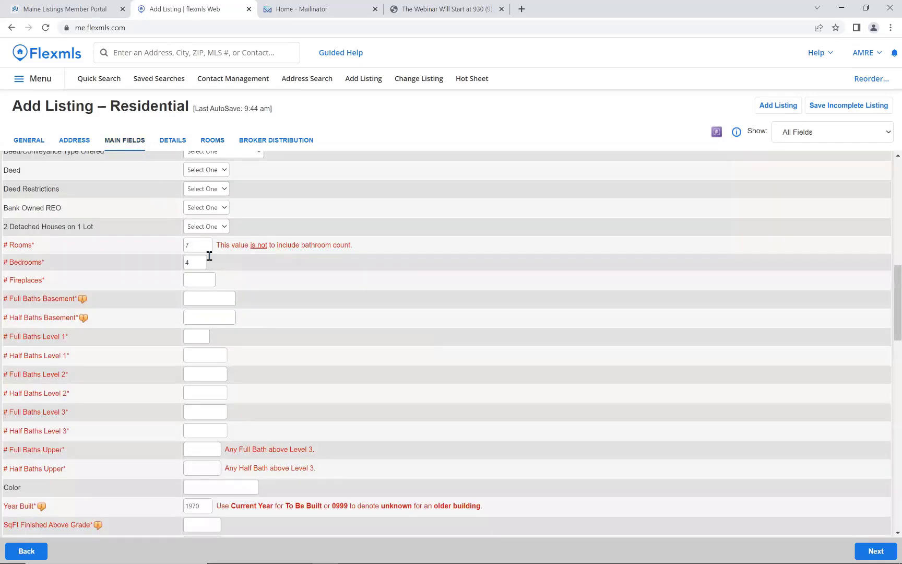
drag(202, 245, 184, 247)
text(5)
click(195, 280)
Name the first room Bedroom 1, move it to the list's bottom, then view Broker Distribution.
click(213, 140)
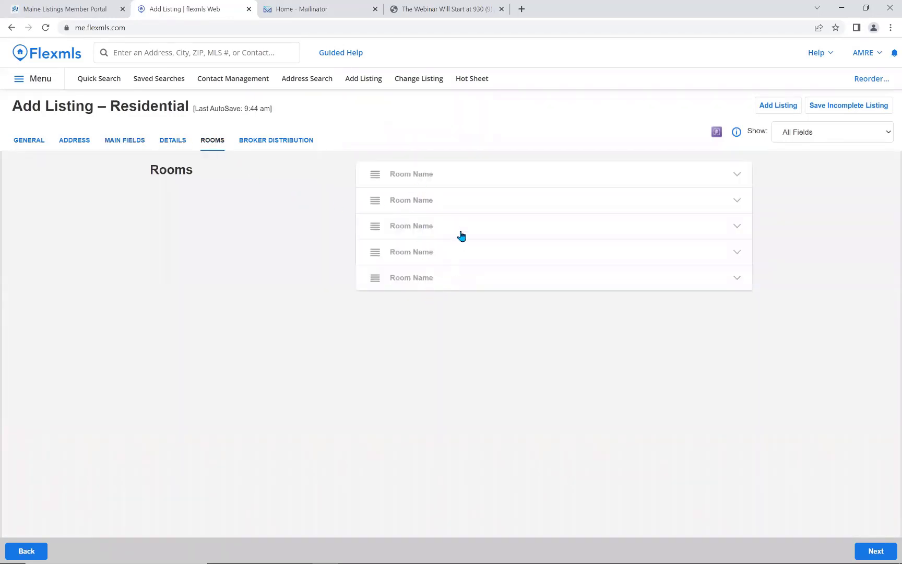
click(453, 176)
click(449, 220)
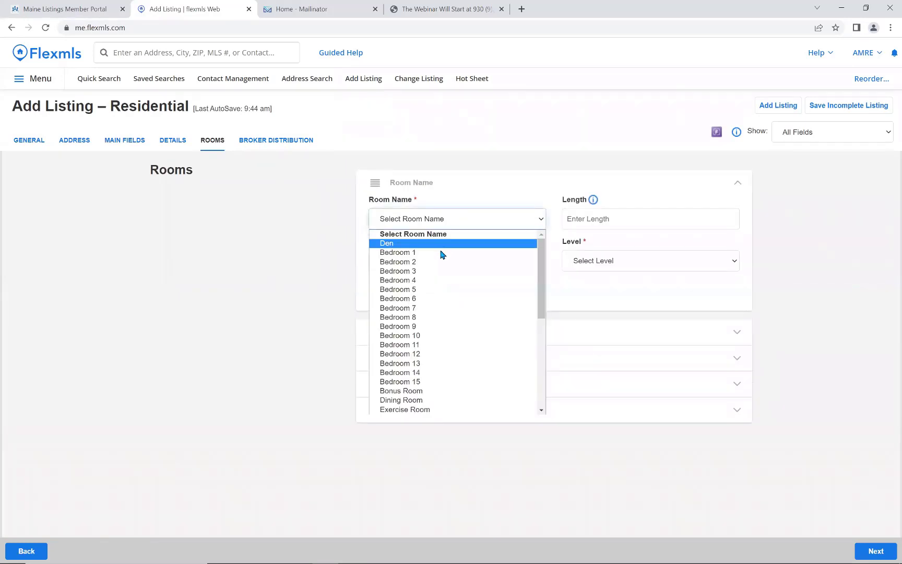
click(441, 252)
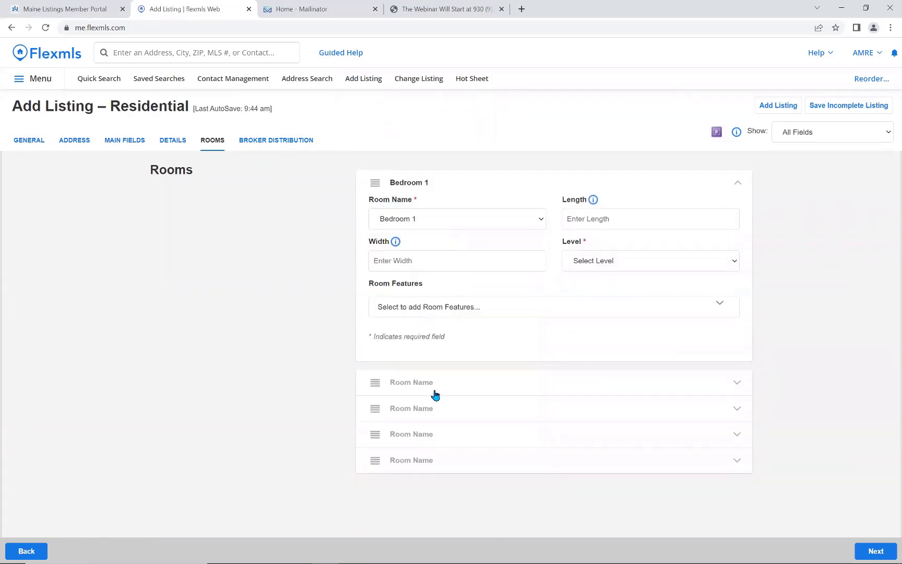
click(459, 181)
drag(374, 175, 371, 286)
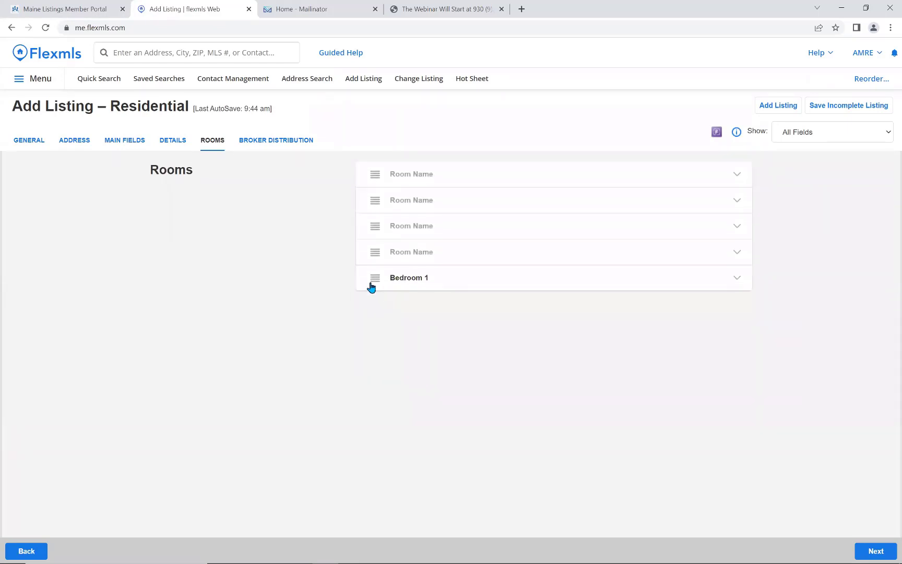
click(260, 144)
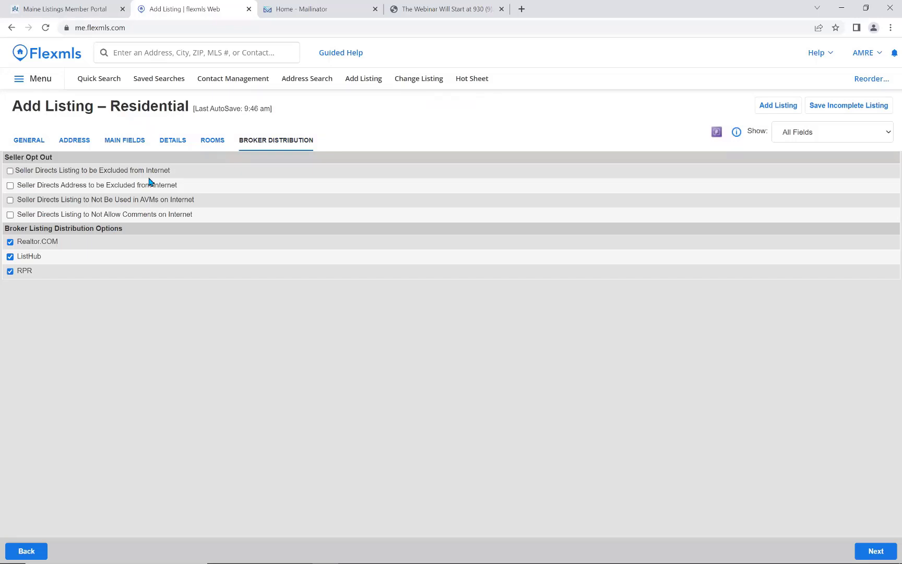
Toggle the Seller Opt Out boxes for listing and address off again, then save as incomplete.
click(10, 170)
click(10, 170)
click(10, 185)
click(10, 186)
click(851, 111)
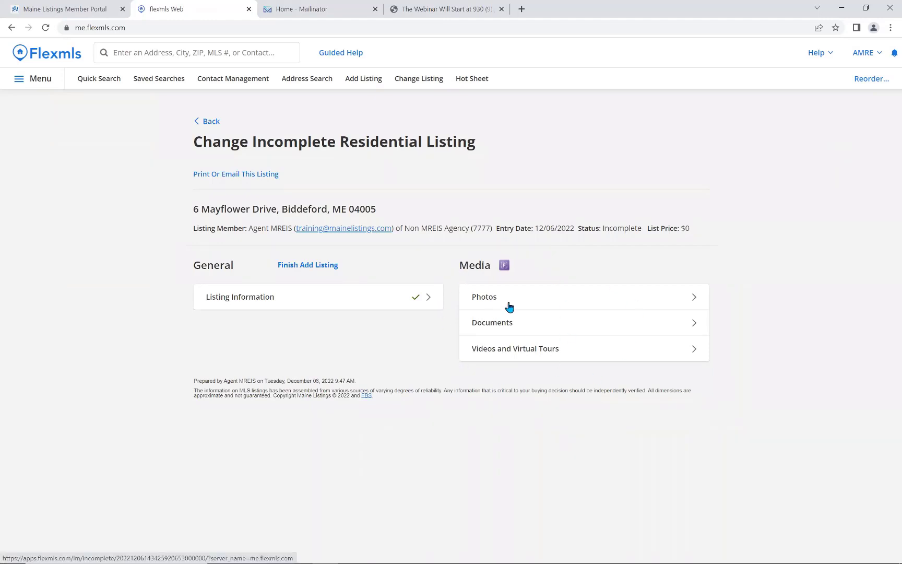
Upload the FLhouse and Florida2 photos and make Florida2 the primary photo.
click(483, 300)
click(849, 118)
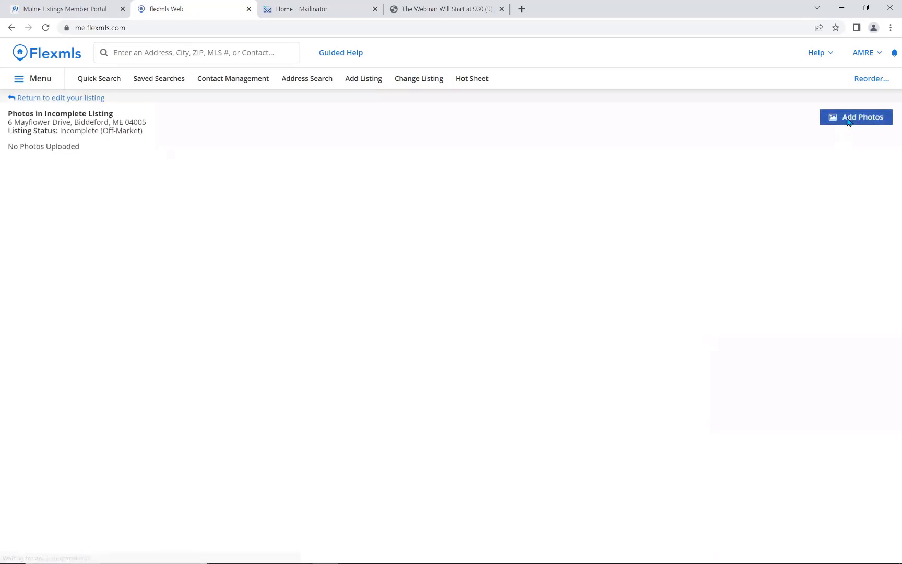
click(191, 94)
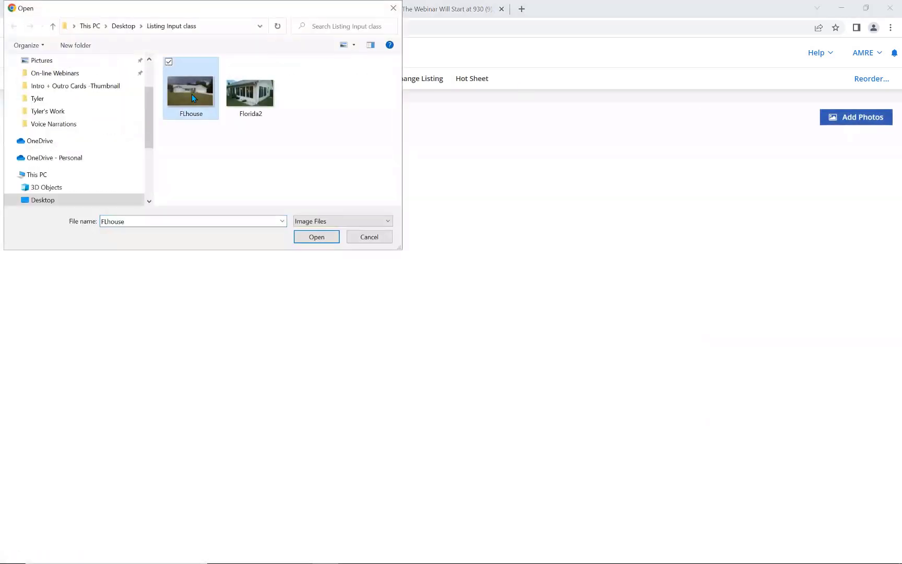
ctrl+click(254, 101)
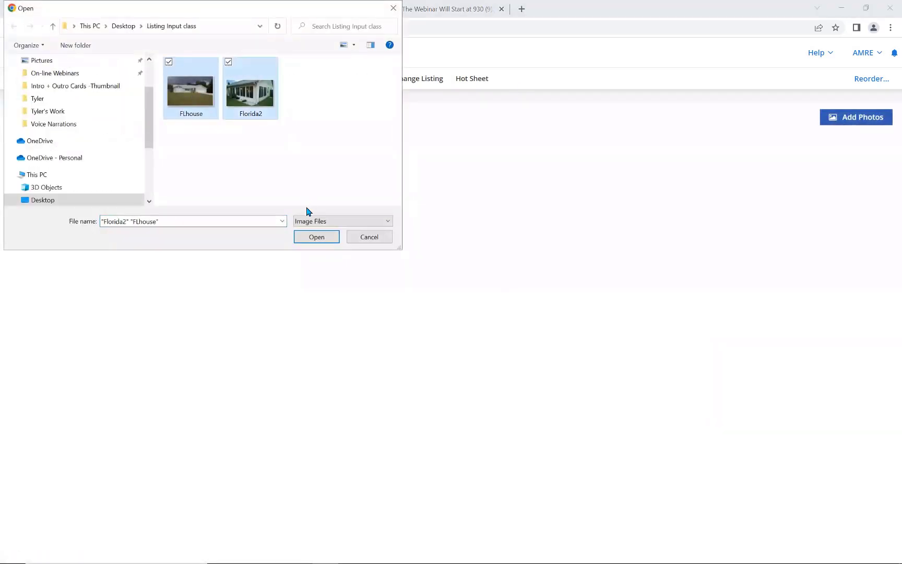
click(317, 239)
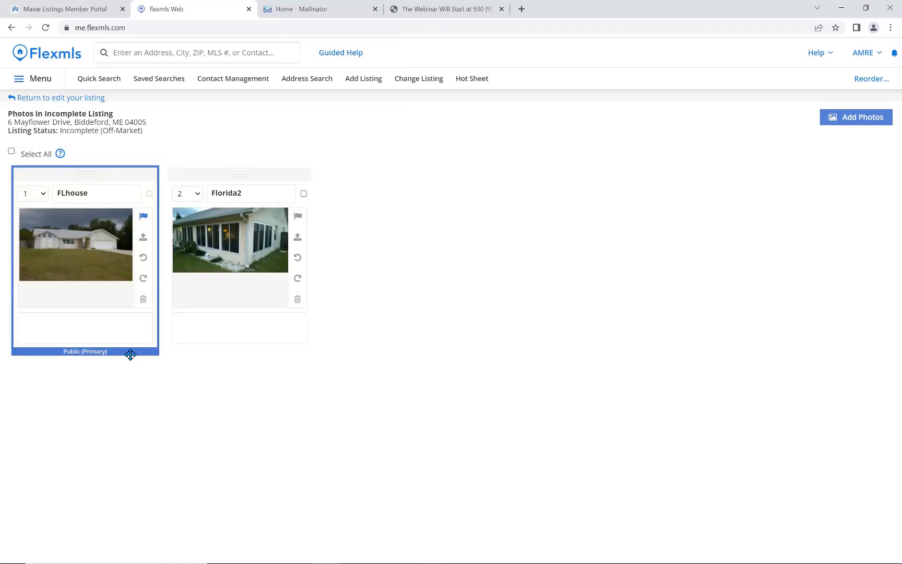
click(298, 217)
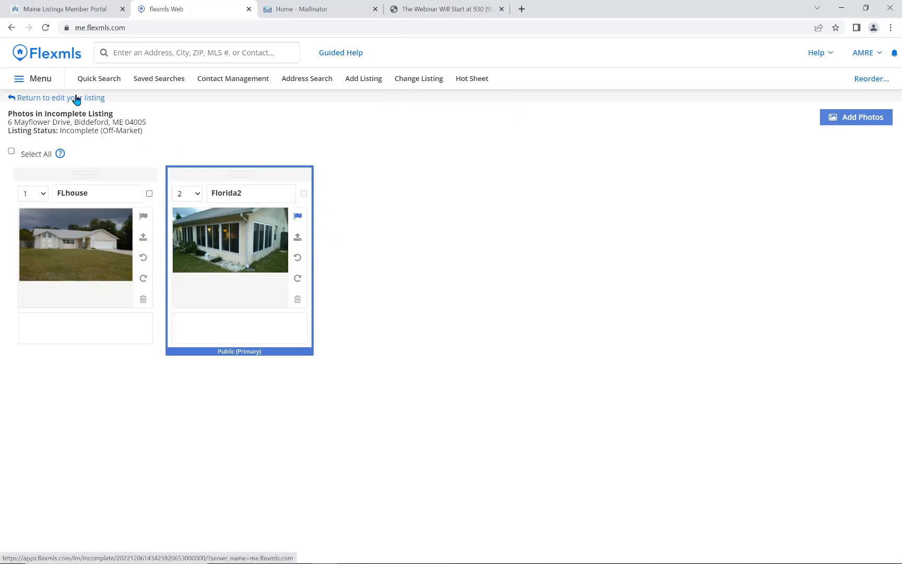
Browse the document descriptions under Documents, then cancel without adding a document.
click(52, 104)
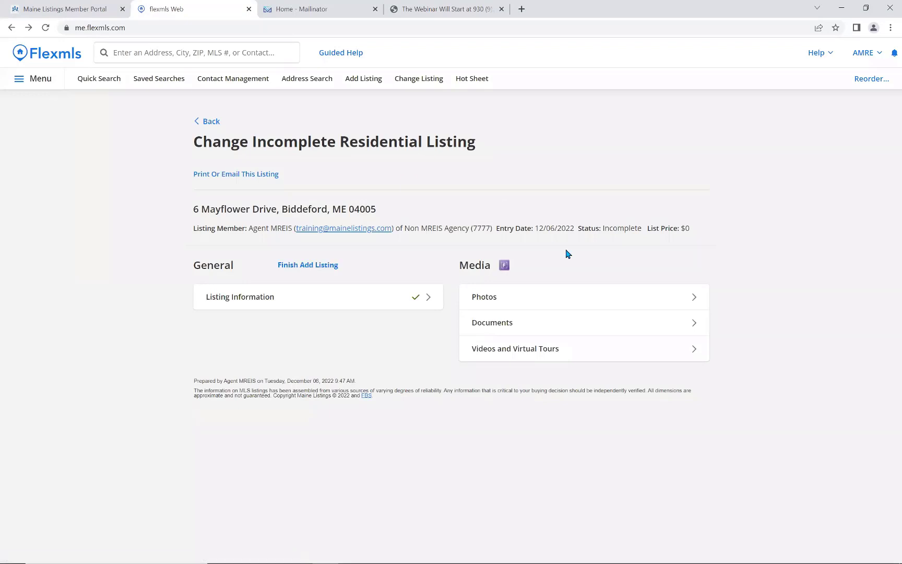
click(494, 323)
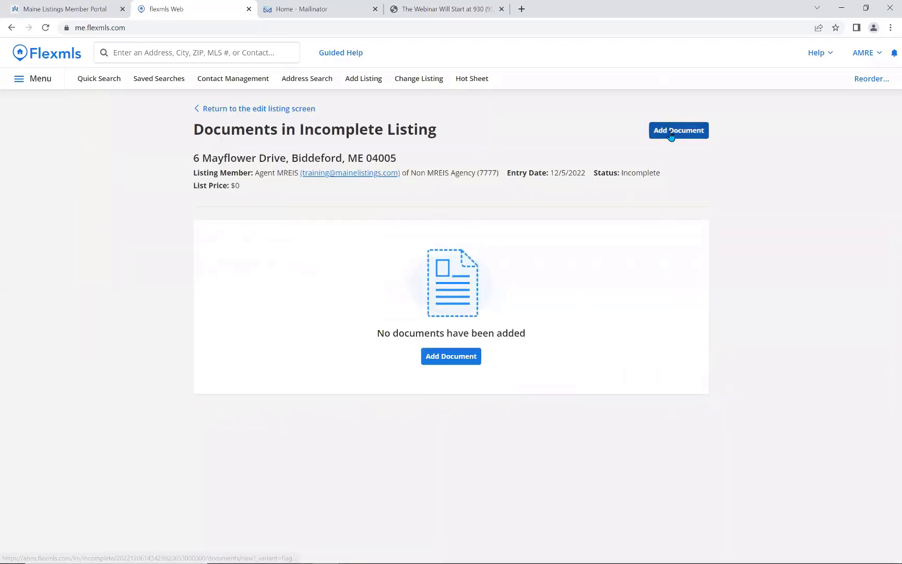
click(671, 135)
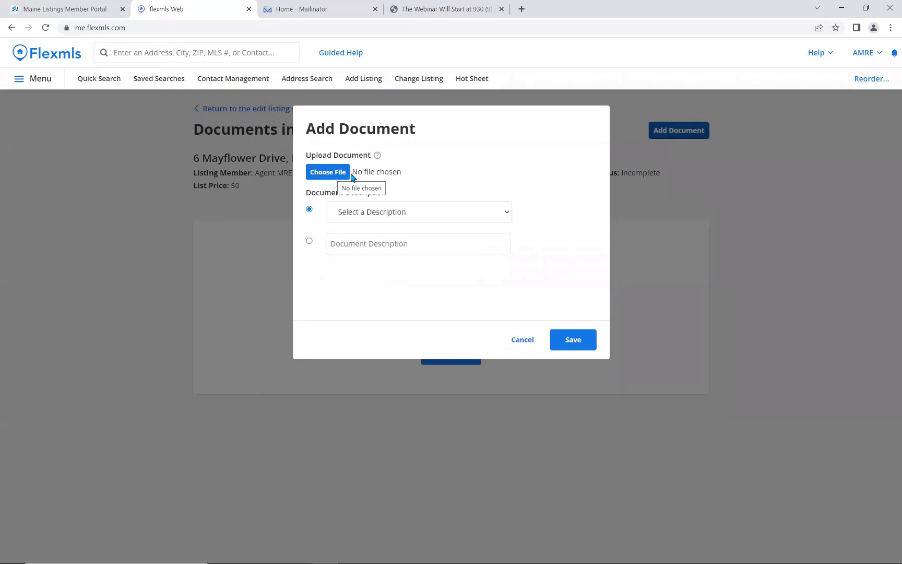
click(407, 210)
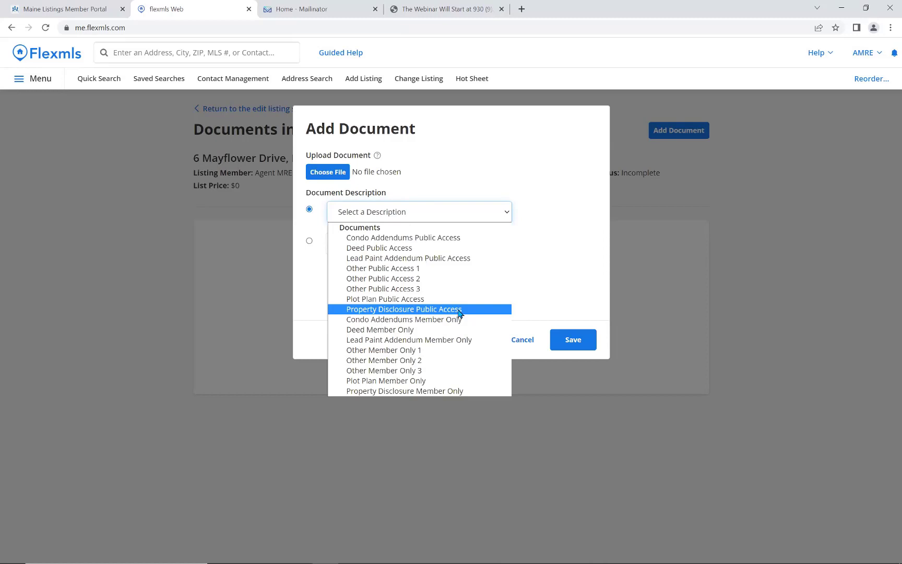
click(528, 344)
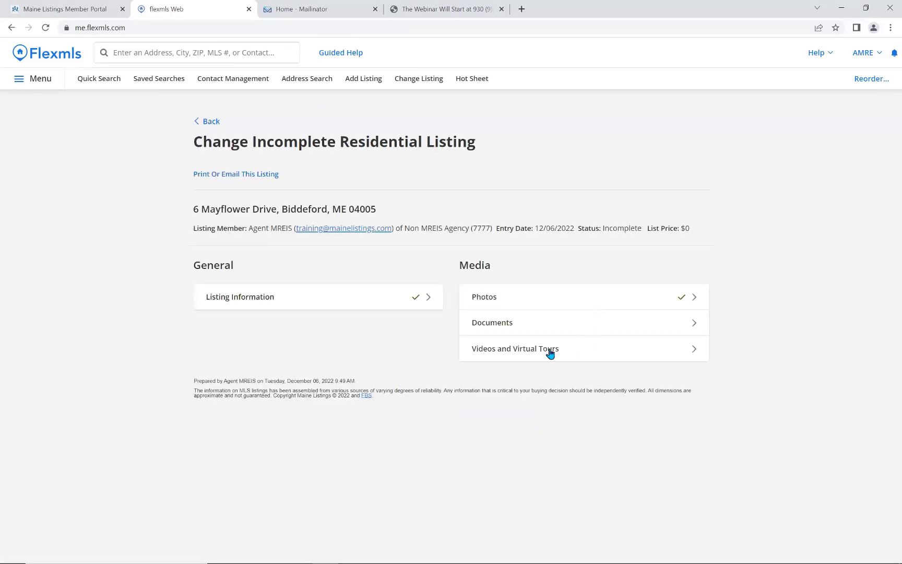
click(522, 356)
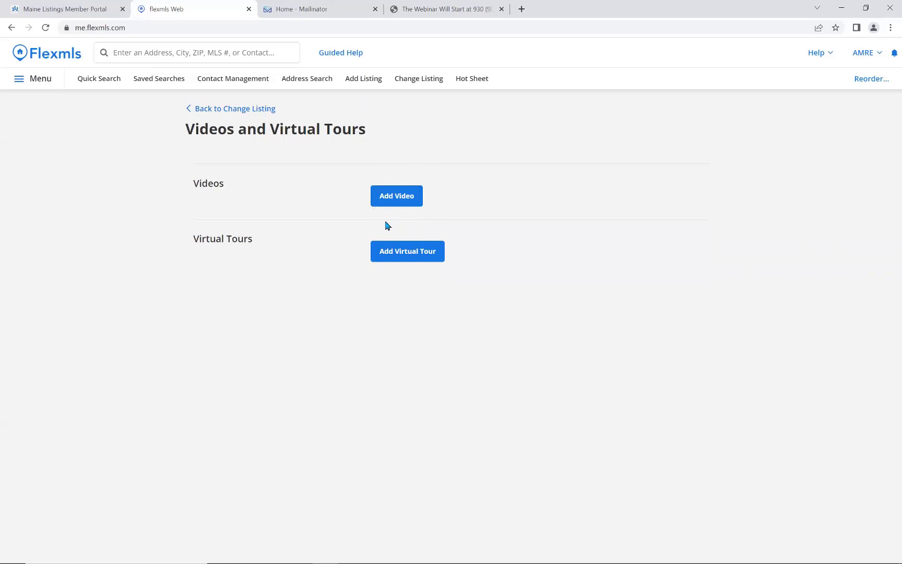
click(412, 254)
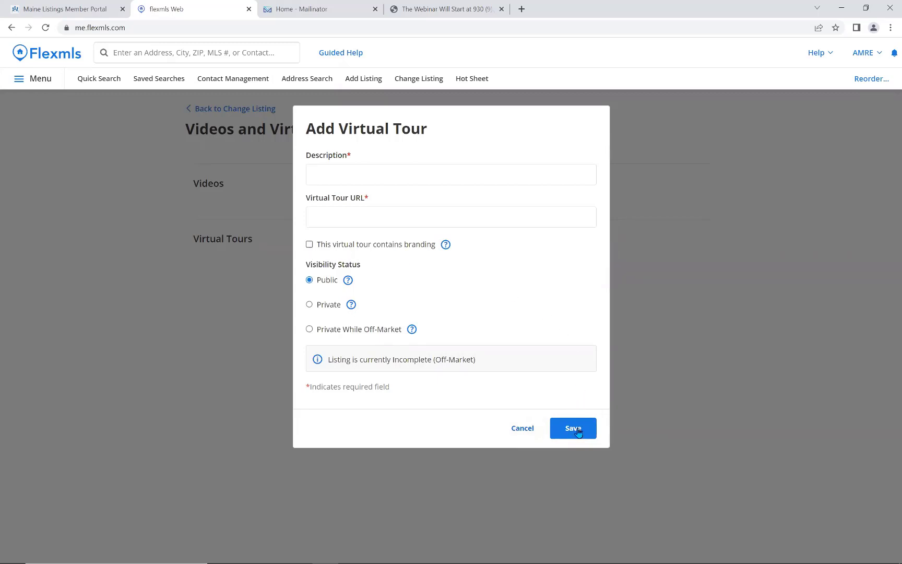
click(522, 428)
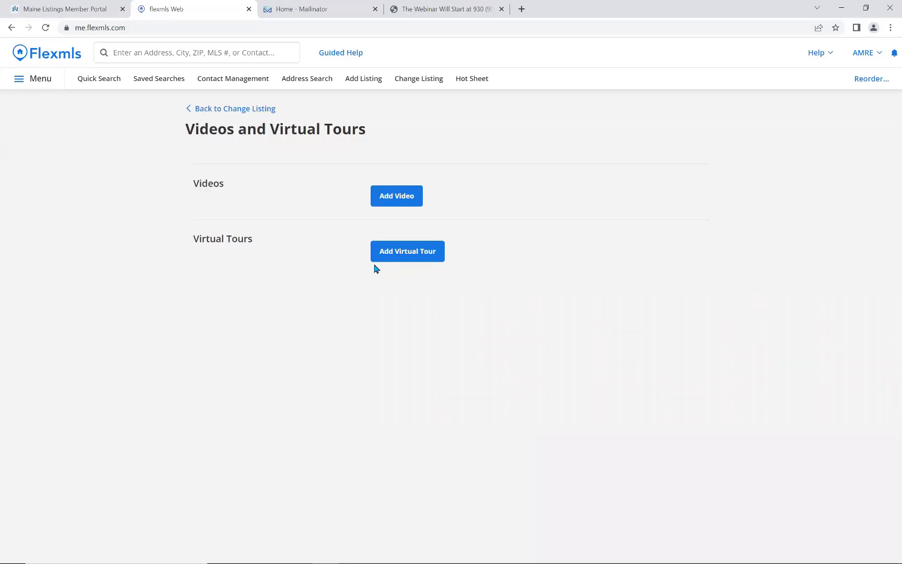
click(212, 111)
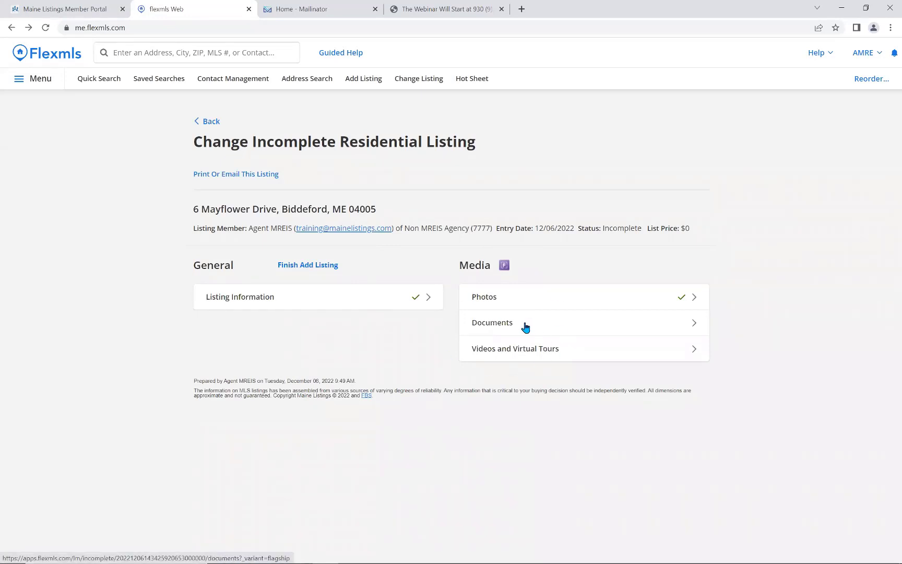
click(316, 303)
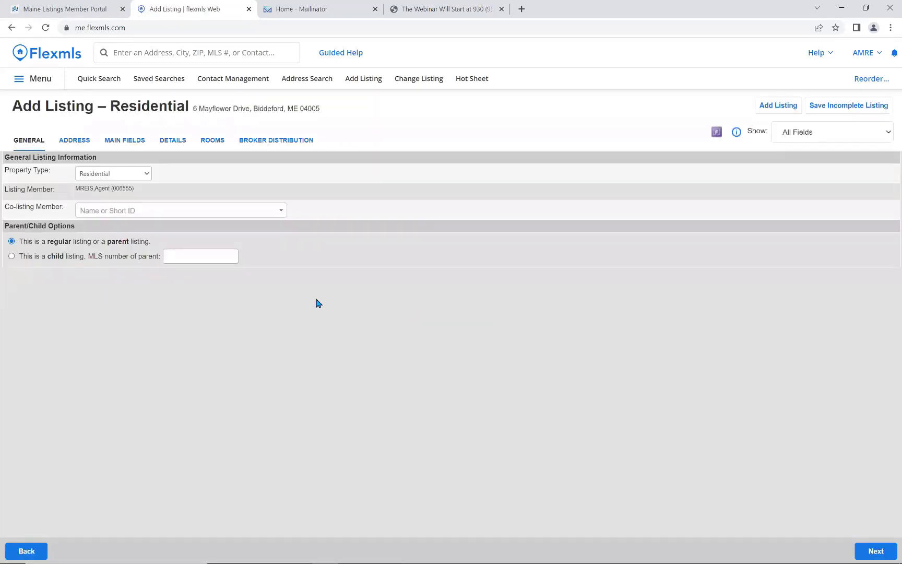
click(120, 146)
scroll(334, 342, down, 4)
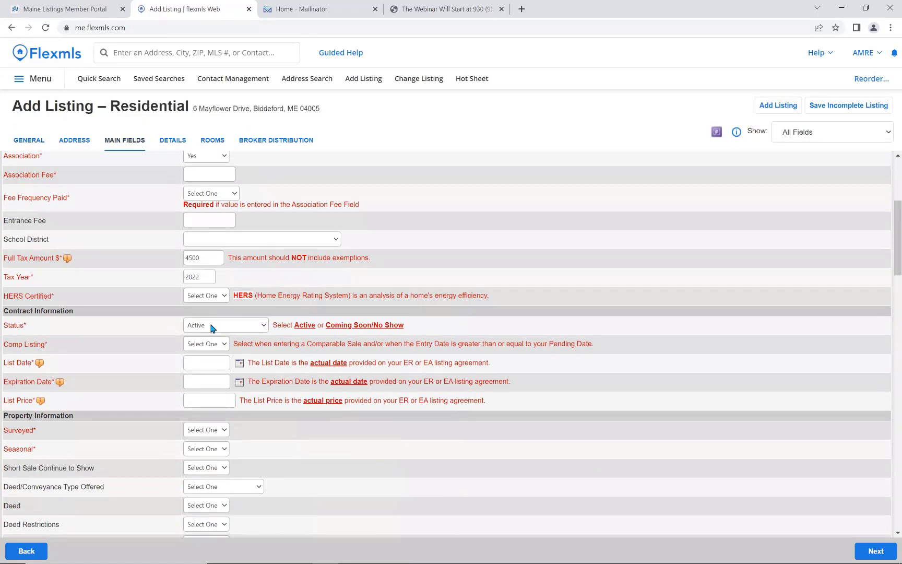
click(222, 328)
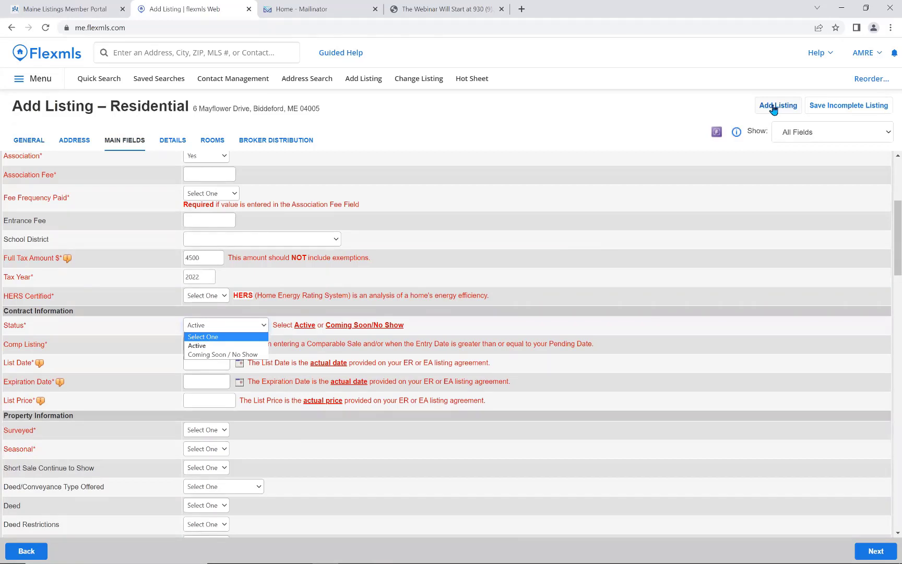
click(673, 150)
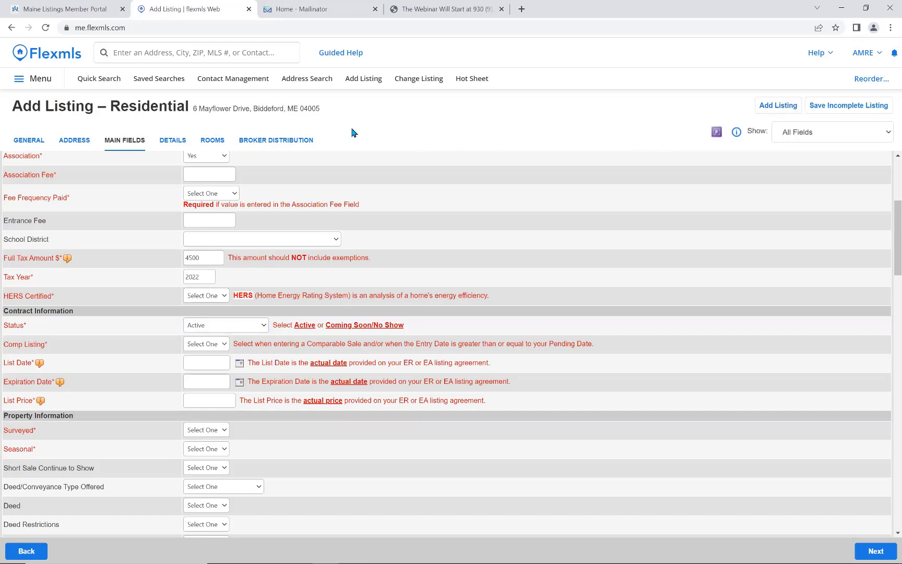
click(44, 59)
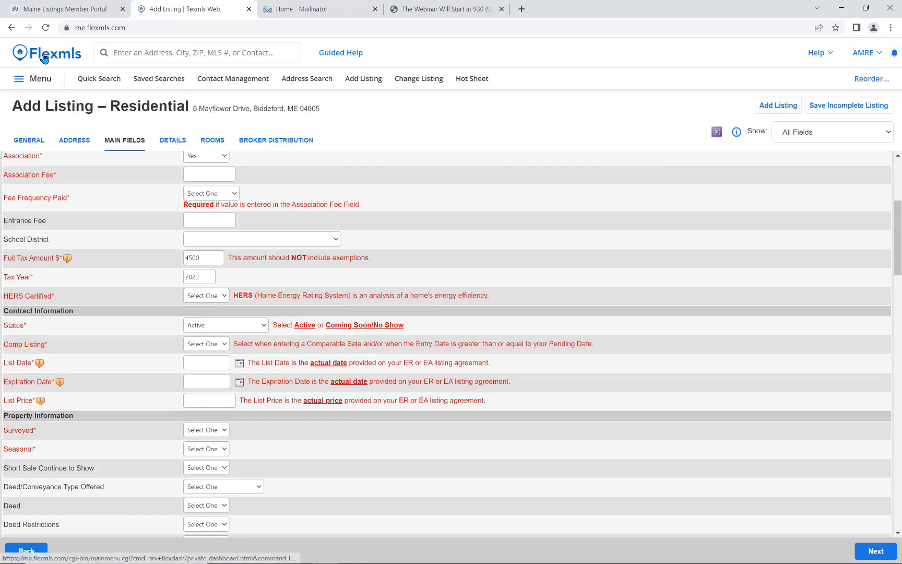
Leave the unsaved listing form for the dashboard and open the full navigation menu.
click(503, 88)
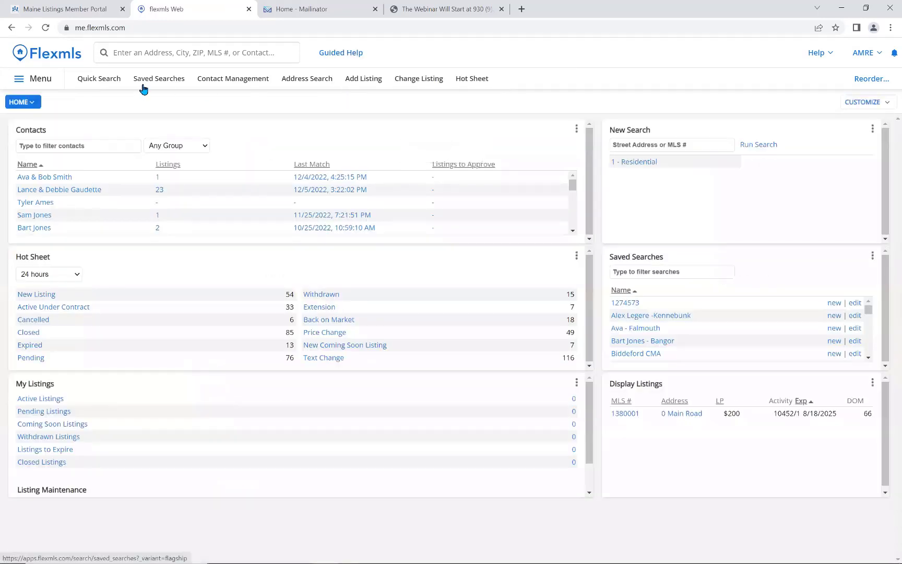
click(17, 81)
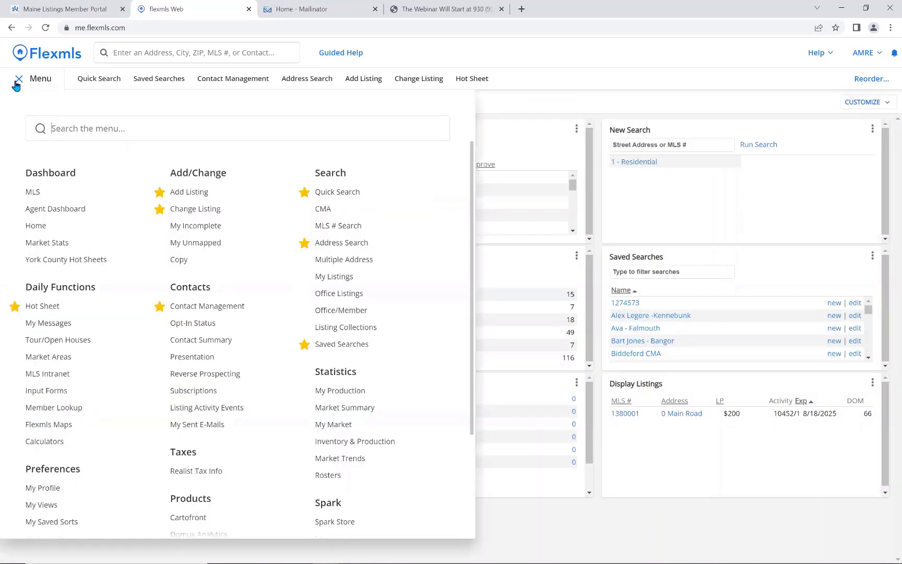
click(186, 210)
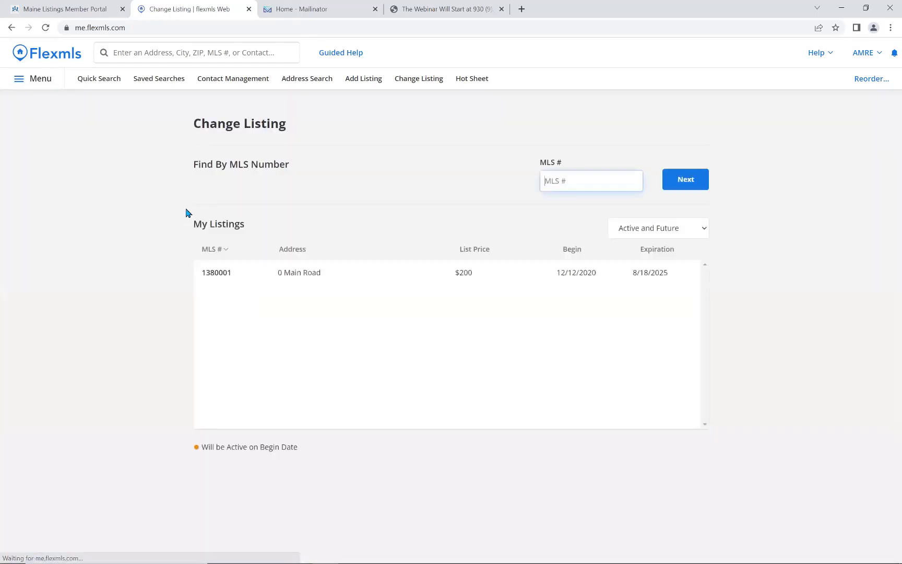
click(304, 278)
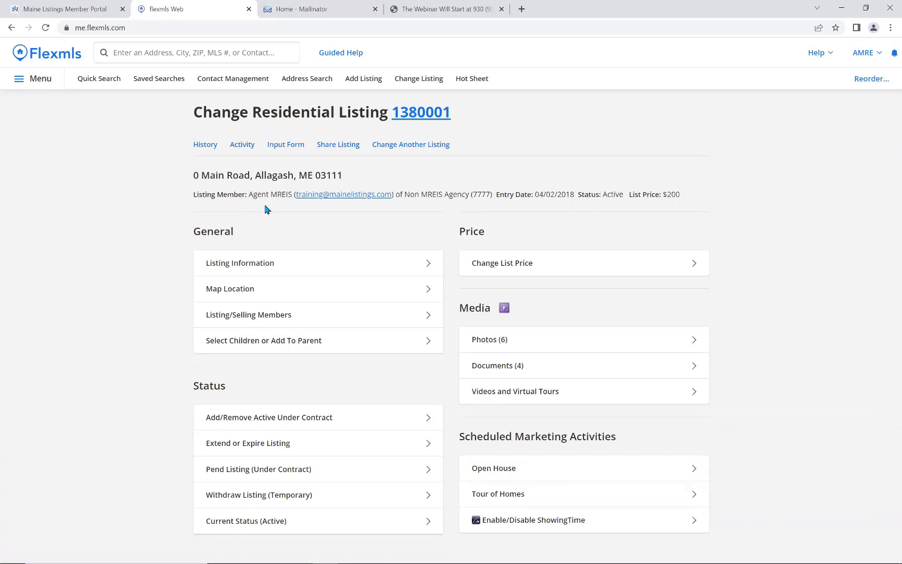
drag(595, 195, 626, 197)
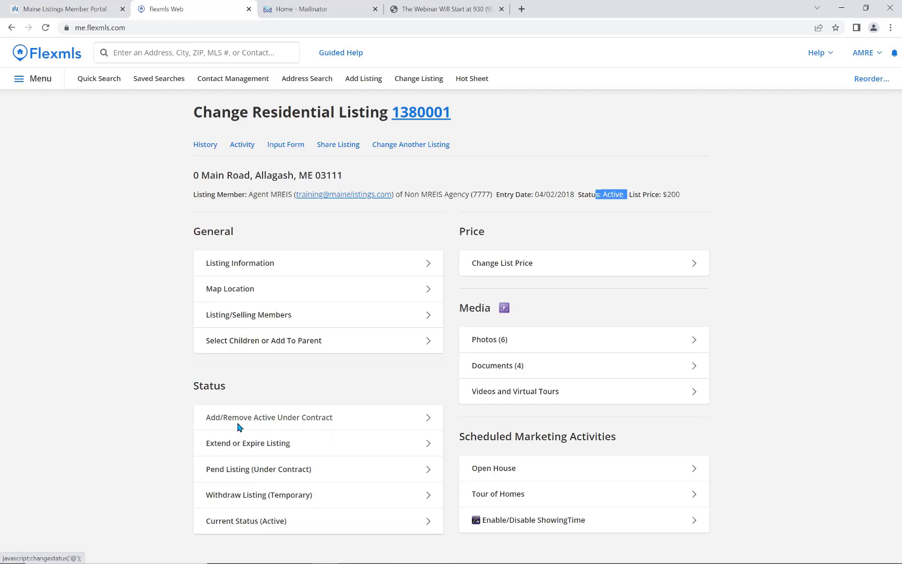
click(239, 427)
click(406, 238)
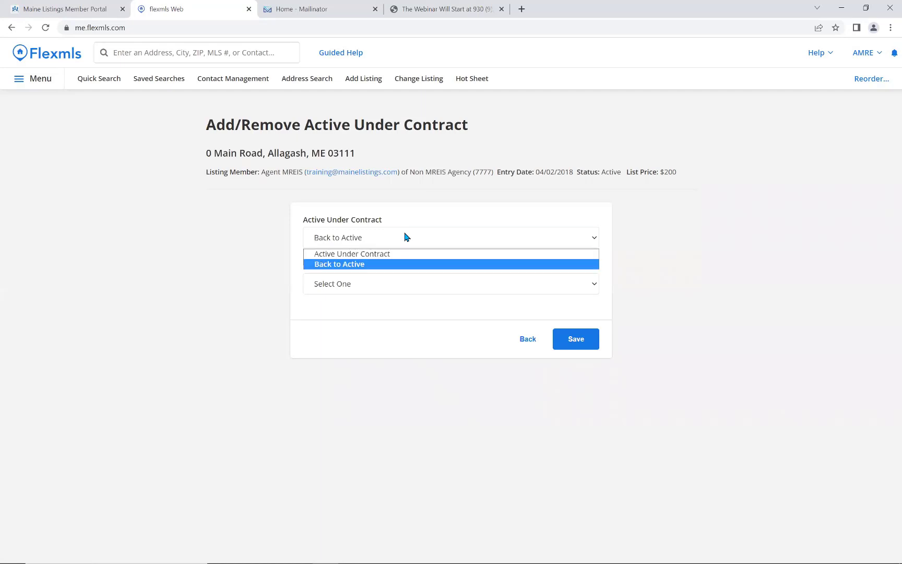
click(405, 256)
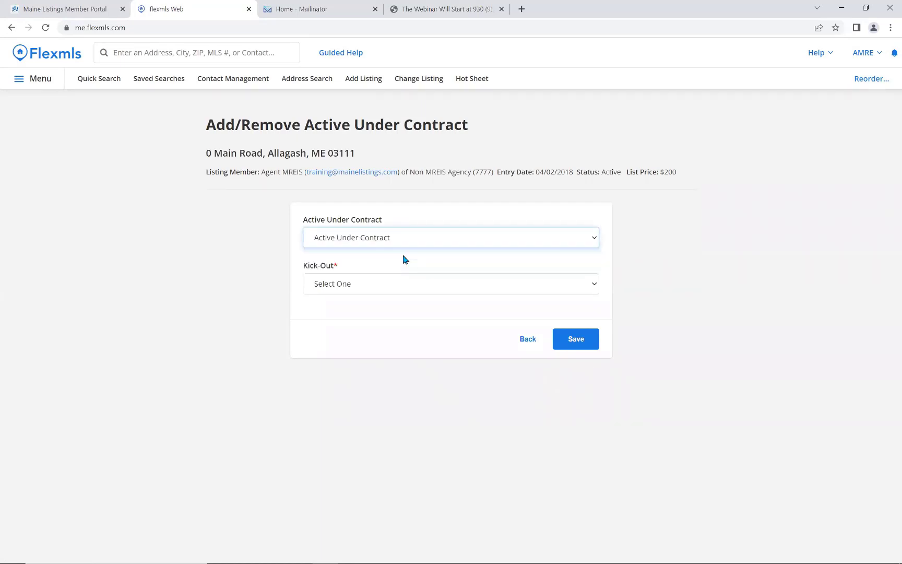
click(360, 292)
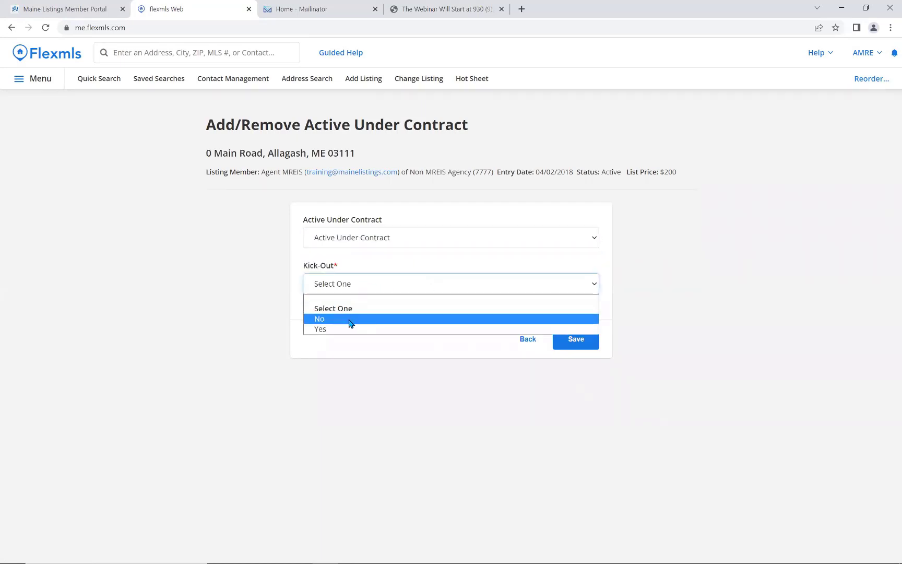
click(349, 320)
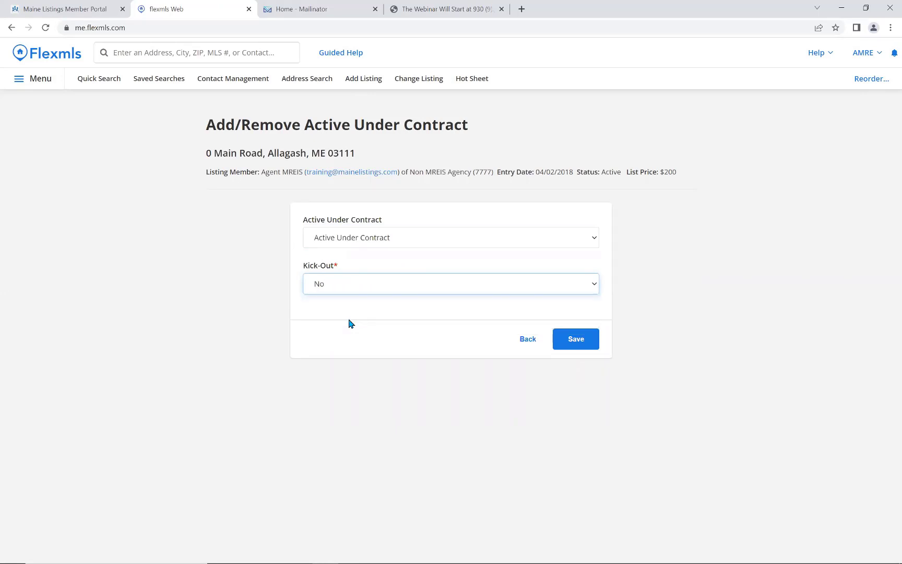
click(581, 346)
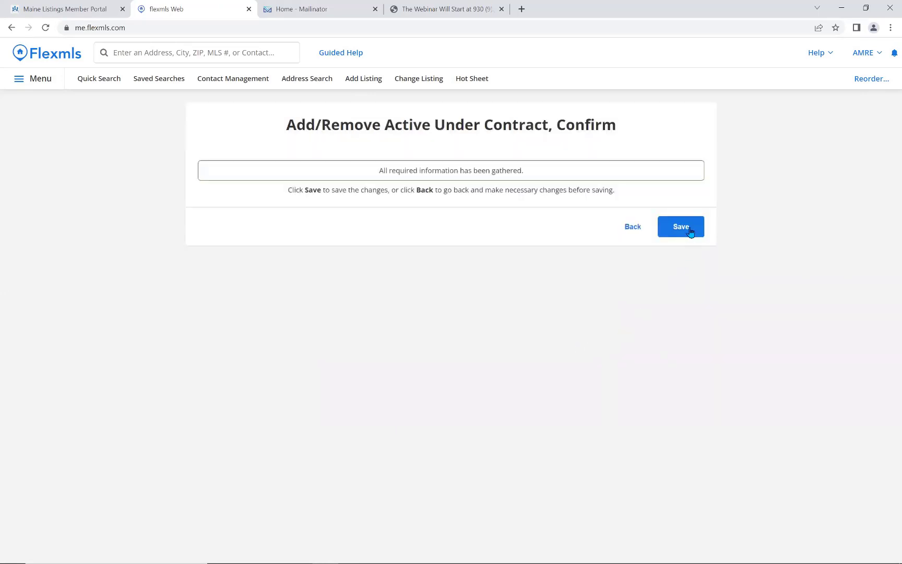
click(689, 229)
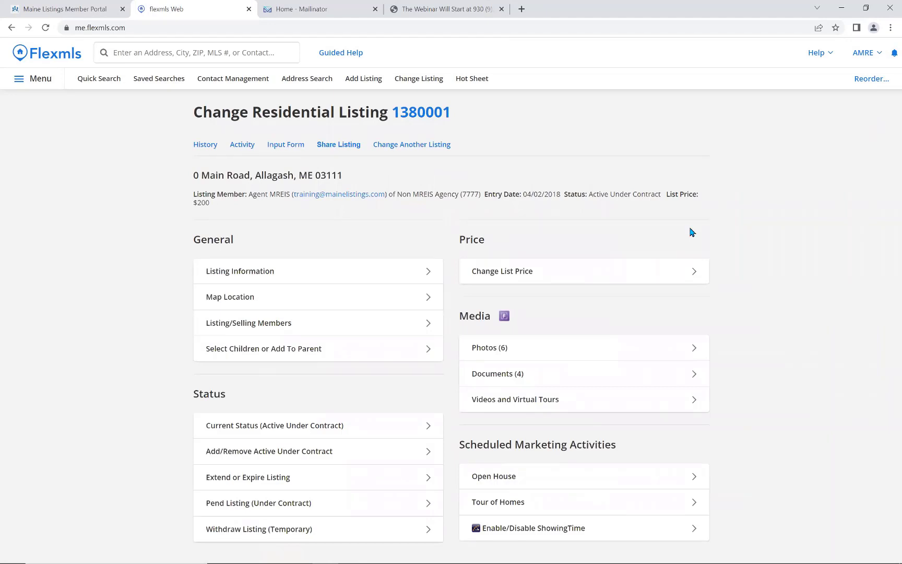
drag(562, 194, 661, 196)
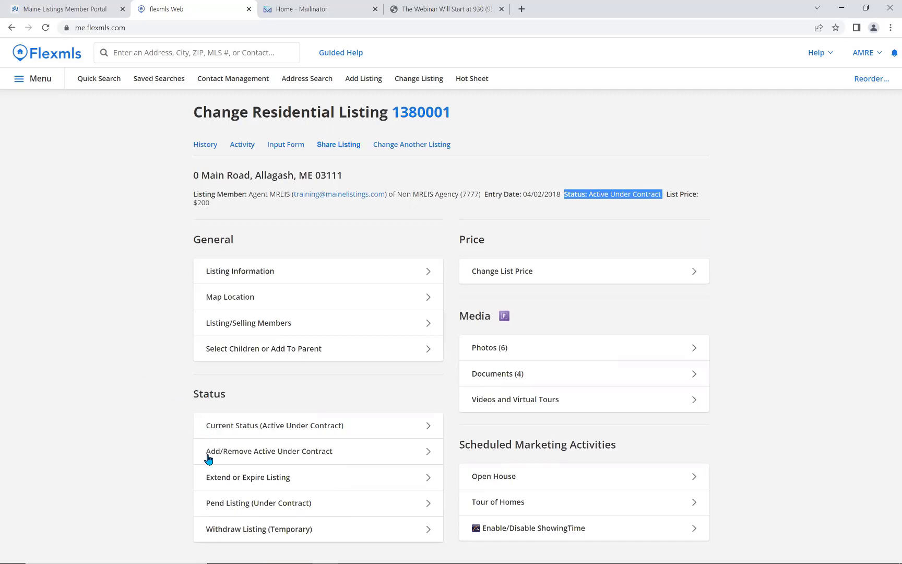
Set listing 1380001 from Active Under Contract back to Active and save the change.
click(240, 457)
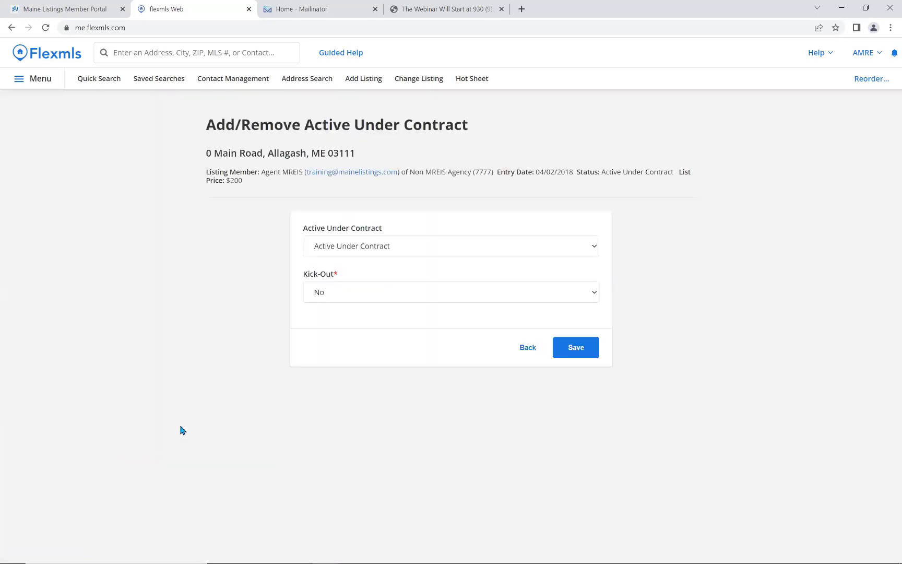
click(393, 249)
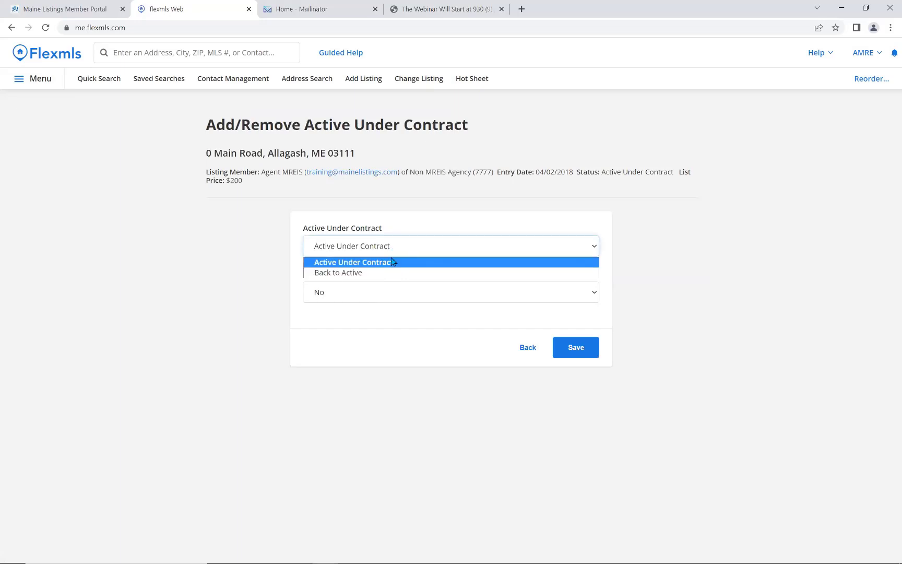
click(387, 274)
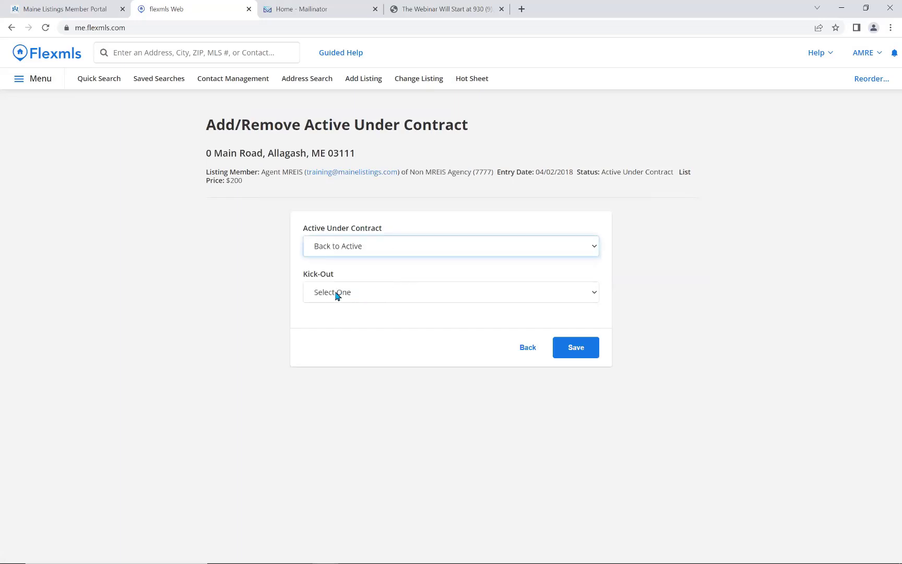
click(576, 353)
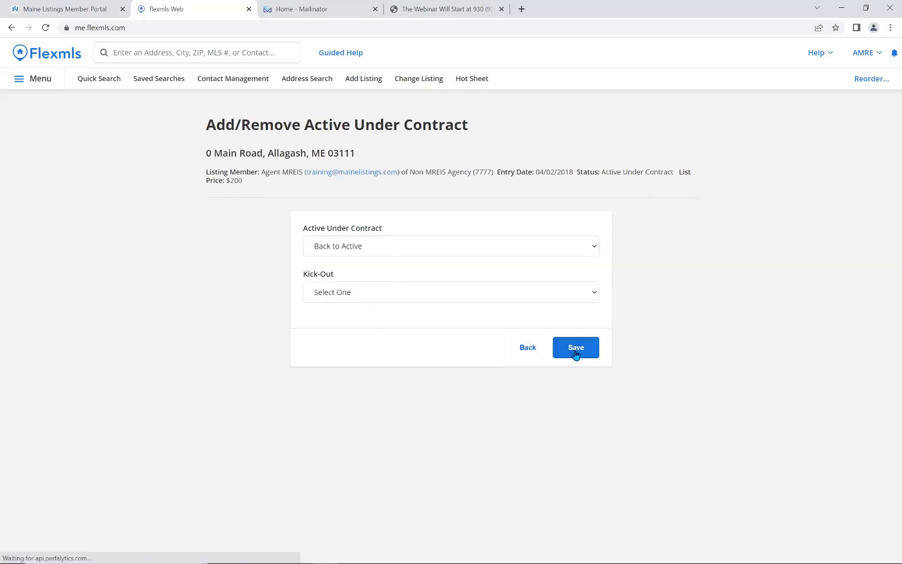
click(680, 226)
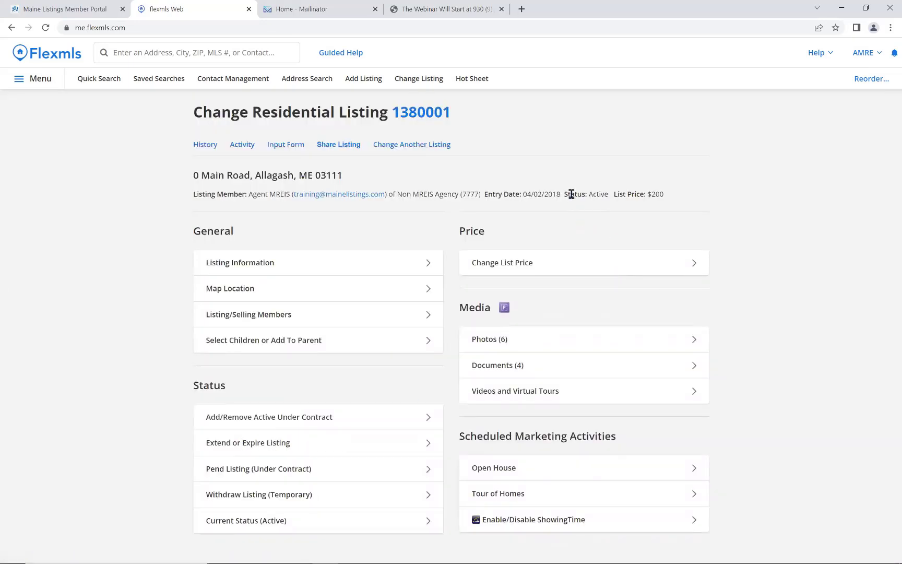
drag(571, 194, 608, 194)
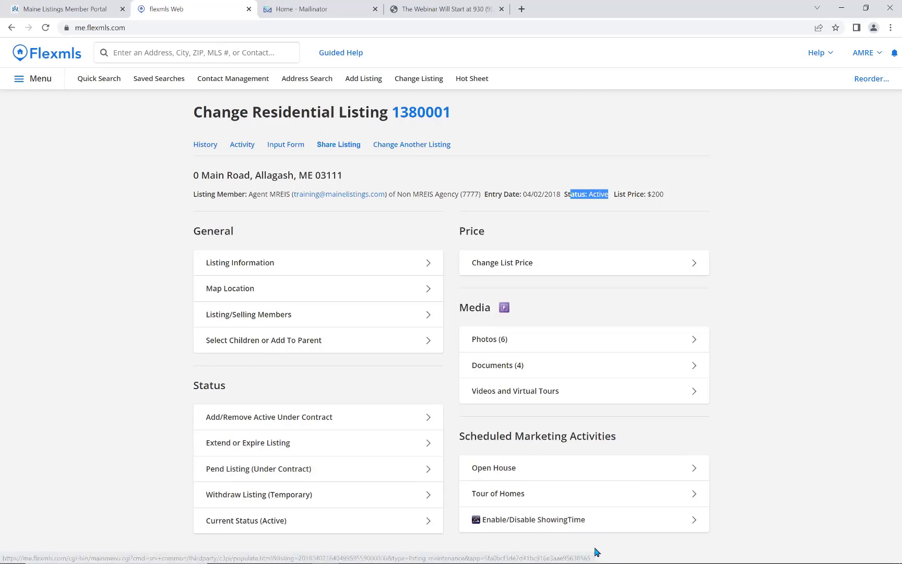
mouse_move(595, 552)
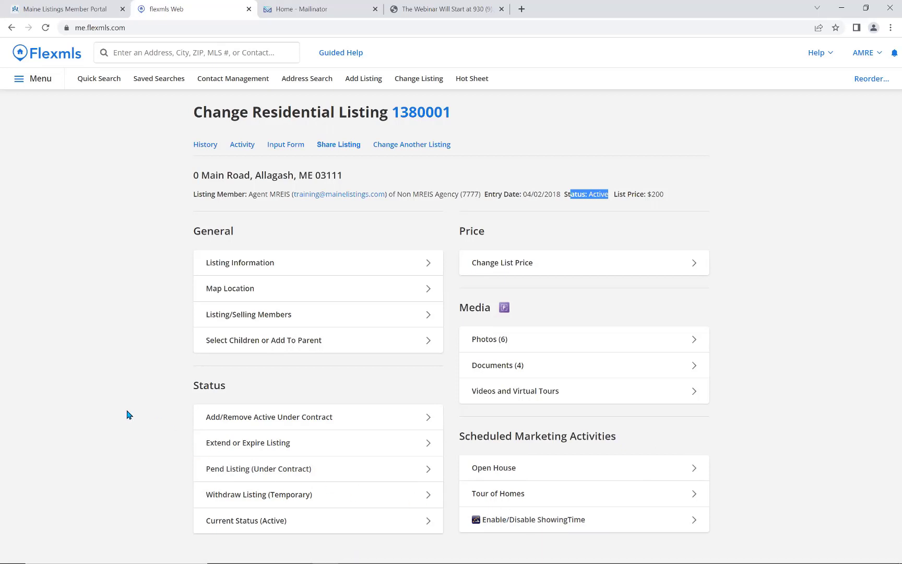
Return to the home page and switch from the HOME dashboard list to Agent Dashboard.
click(37, 57)
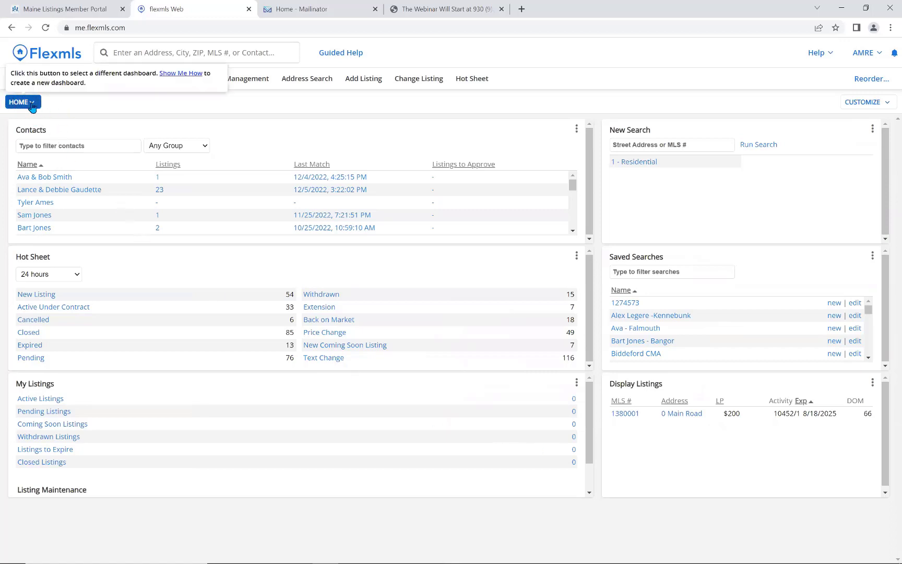
click(32, 104)
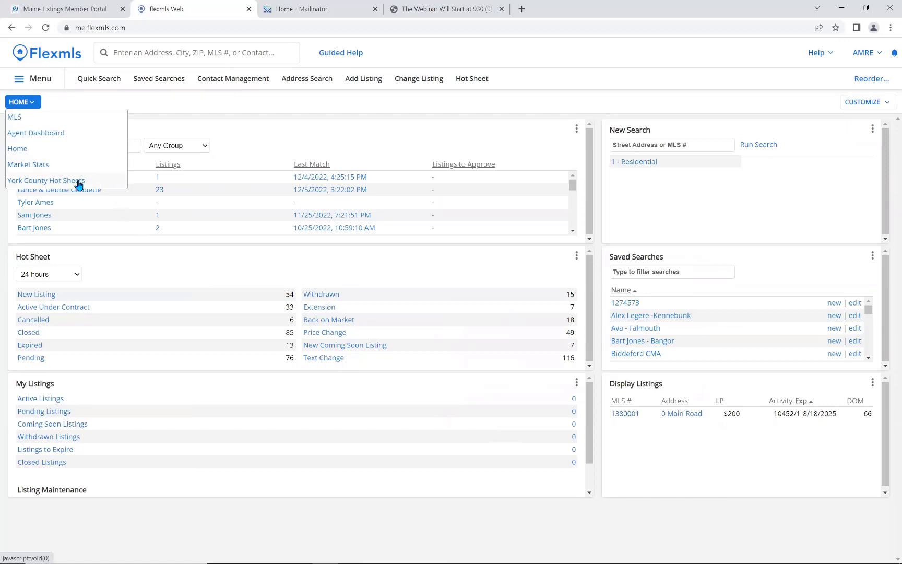
click(33, 134)
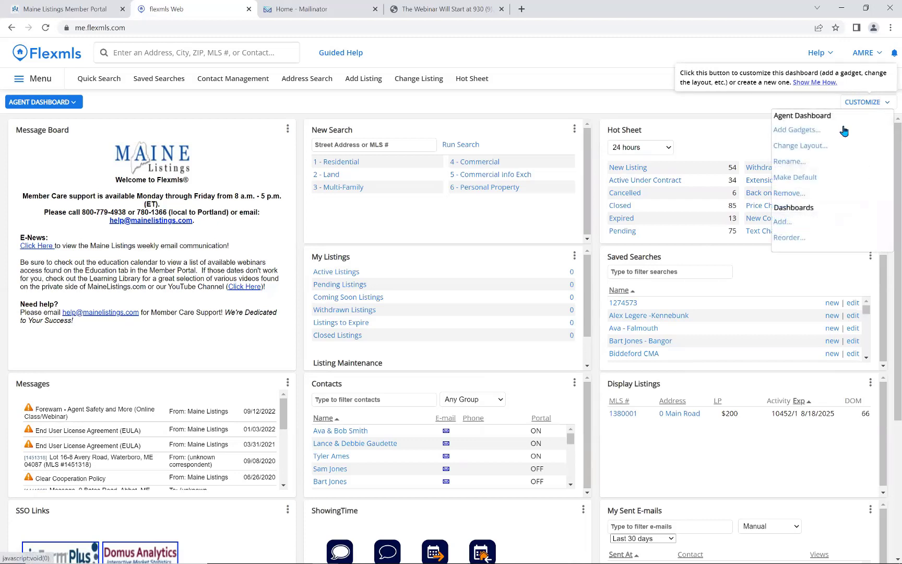
Make the Agent Dashboard the default, reload home, and review the CUSTOMIZE options.
click(803, 180)
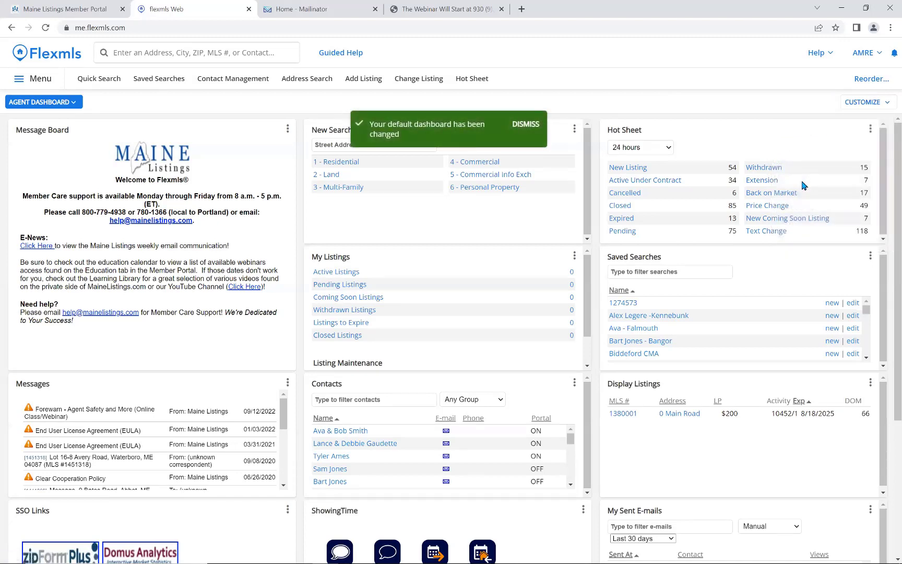
click(52, 58)
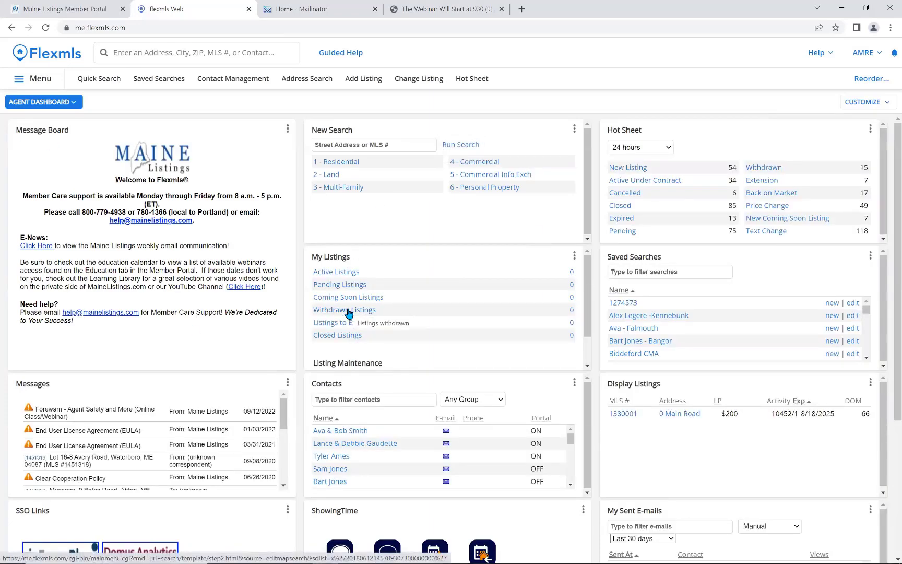
click(868, 105)
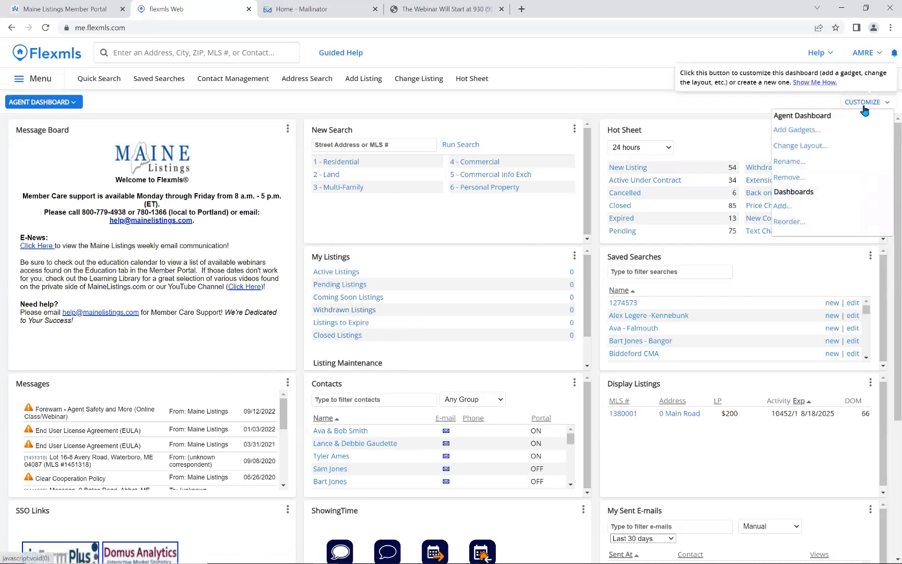
click(864, 107)
click(864, 107)
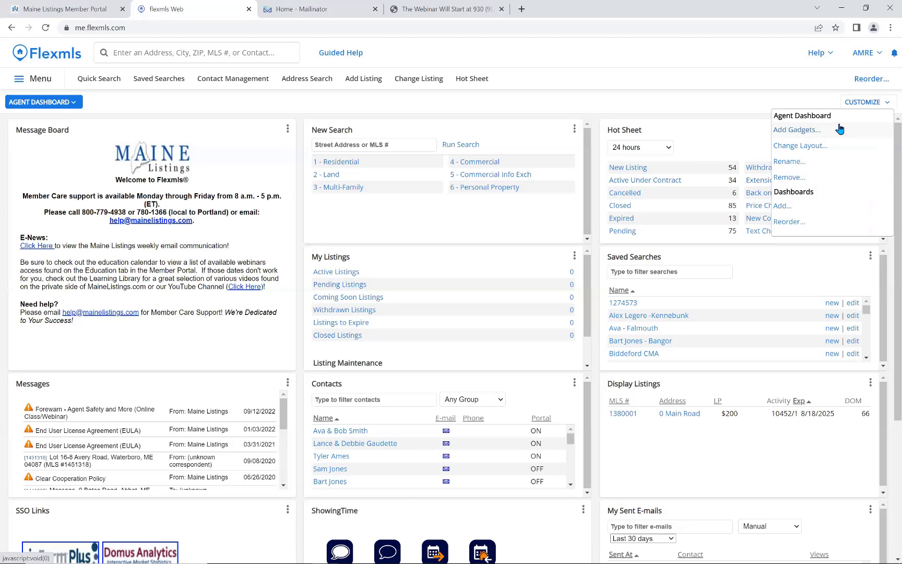
click(871, 102)
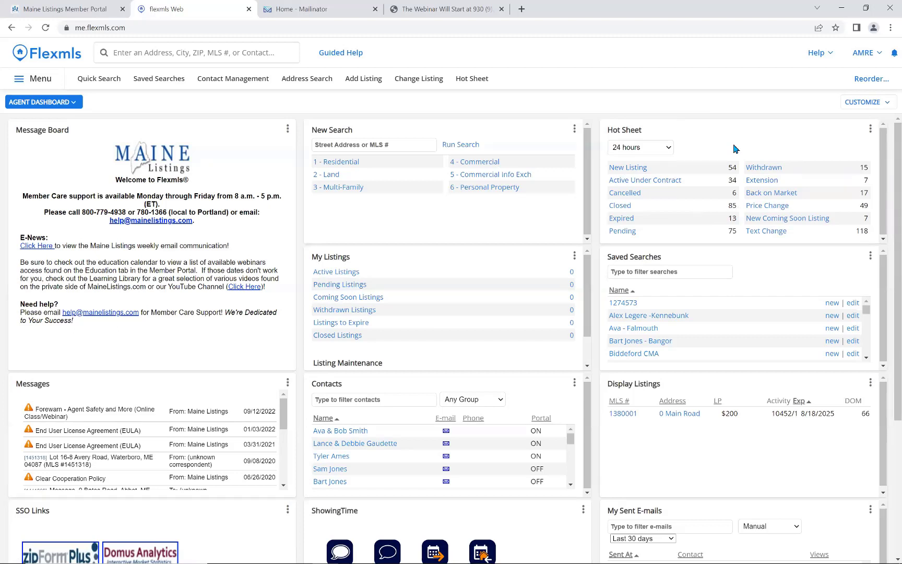
Limit the Hot Sheet widget's filter to County of York and save the settings.
click(870, 130)
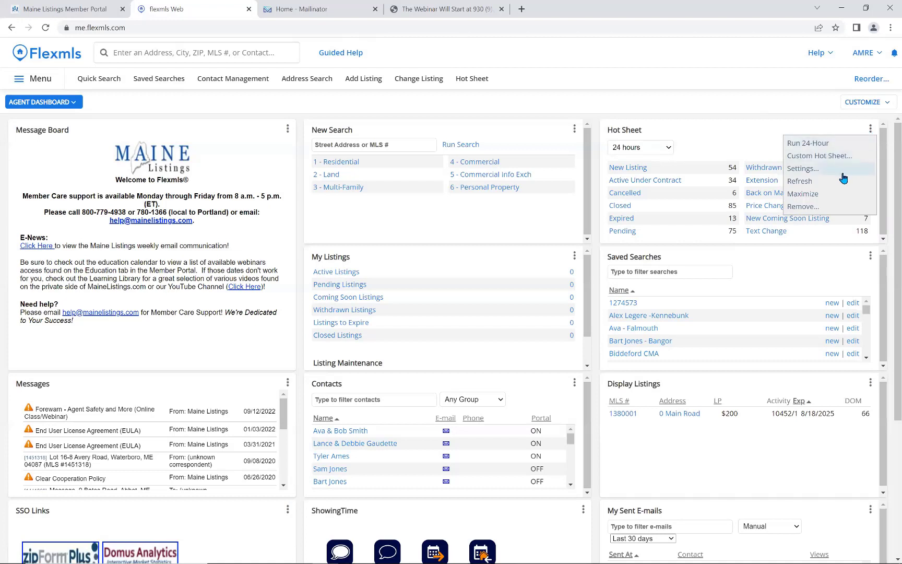
click(802, 169)
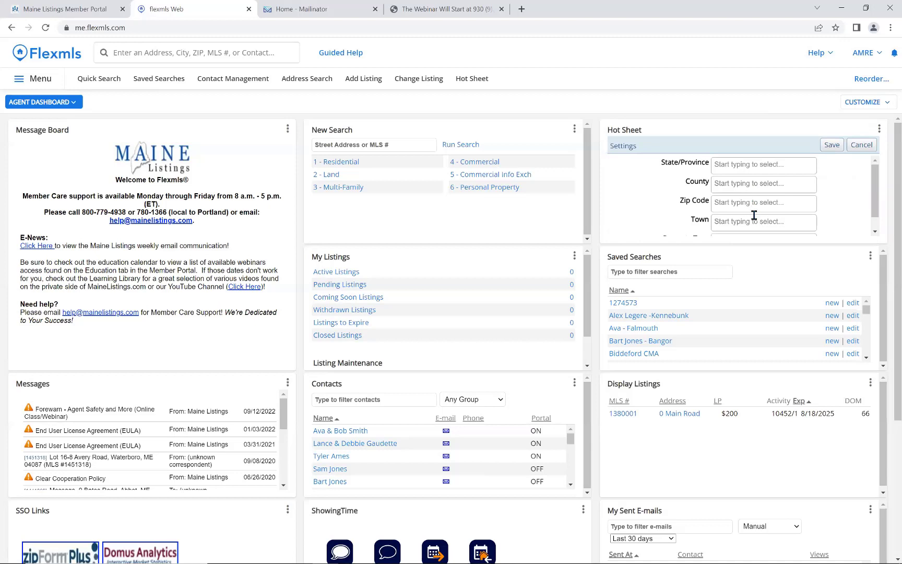
scroll(754, 219, down, 1)
scroll(755, 216, up, 1)
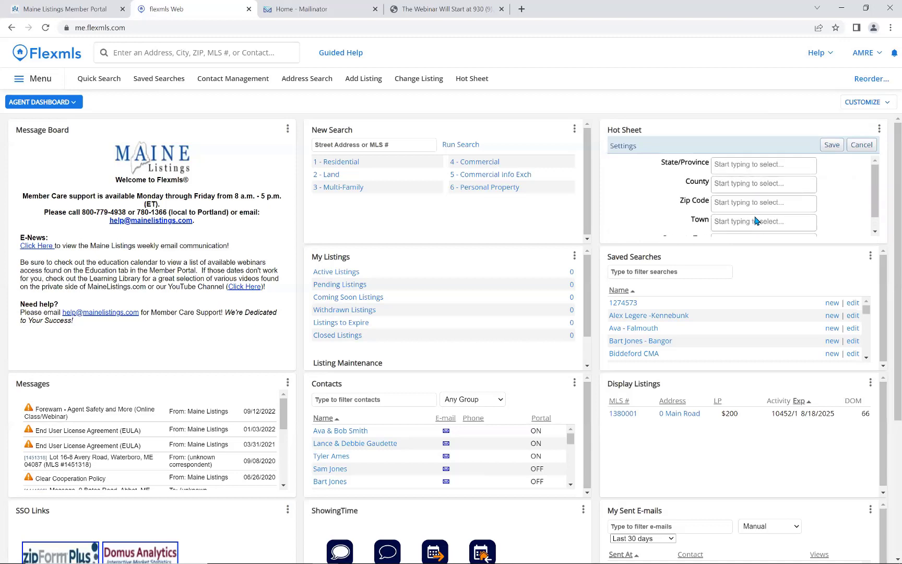
click(752, 184)
scroll(762, 245, down, 6)
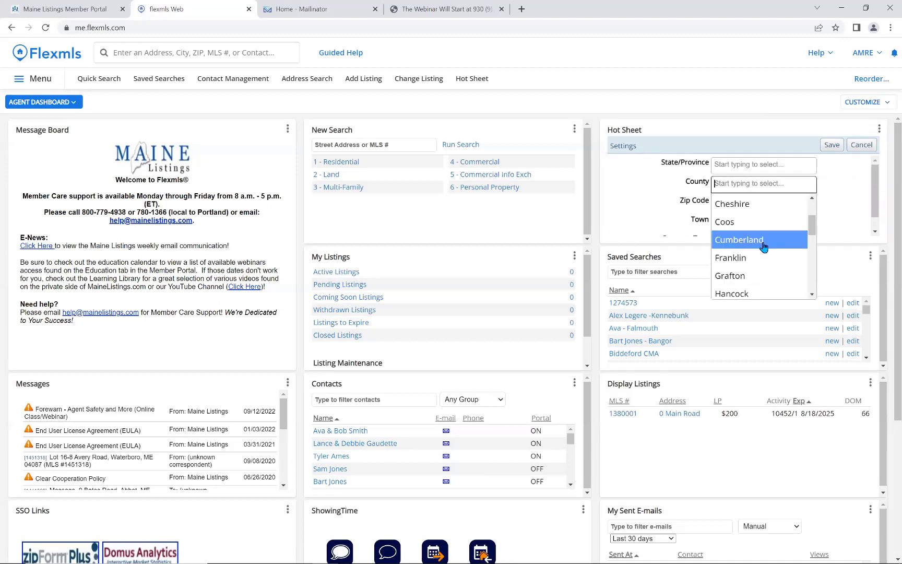
scroll(763, 249, down, 1)
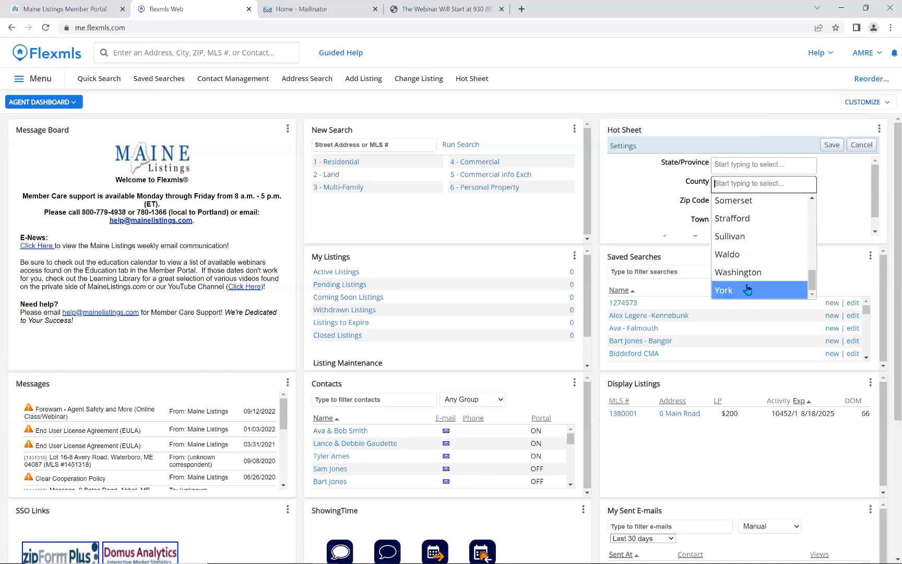
click(748, 289)
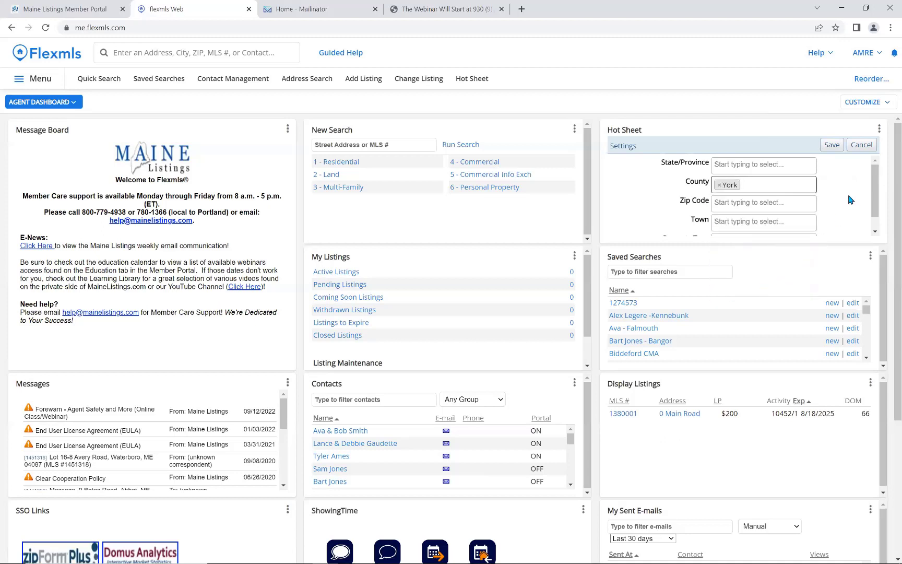
click(830, 147)
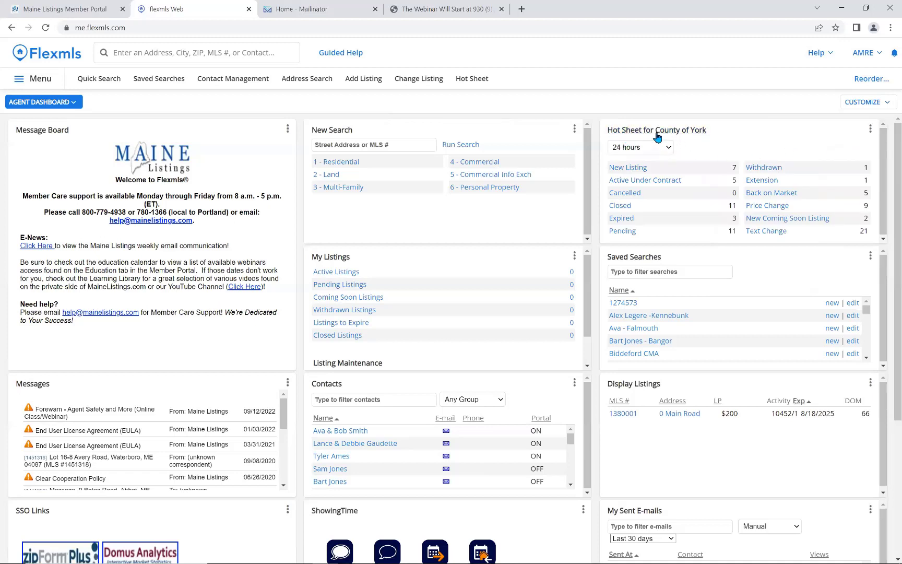
Keep the Hot Sheet on the 24-hour range and cancel its reopened settings.
click(667, 149)
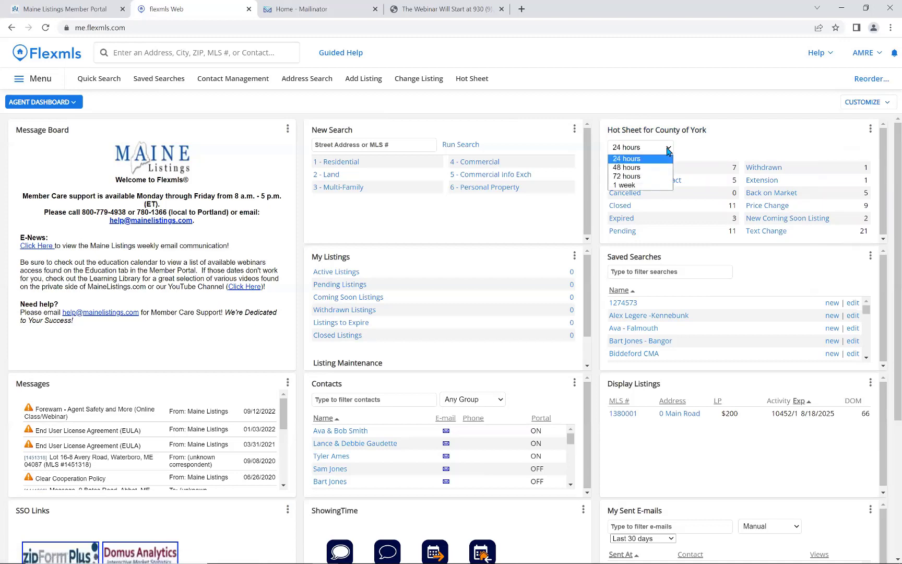
click(700, 151)
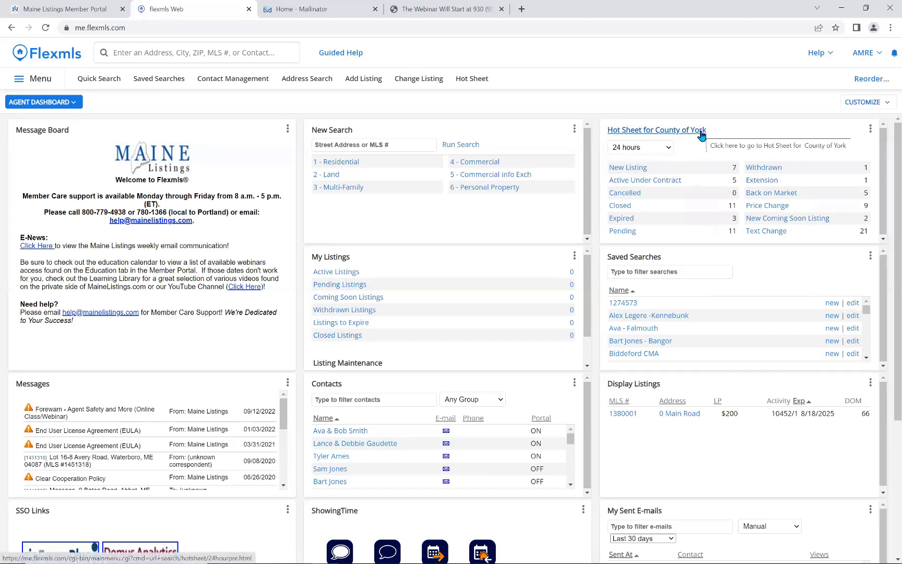
click(870, 132)
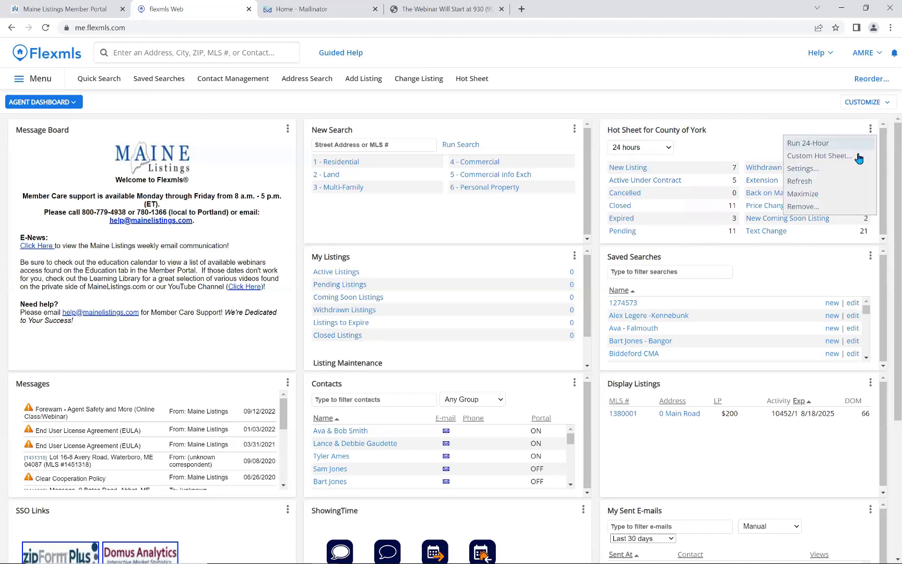
click(804, 169)
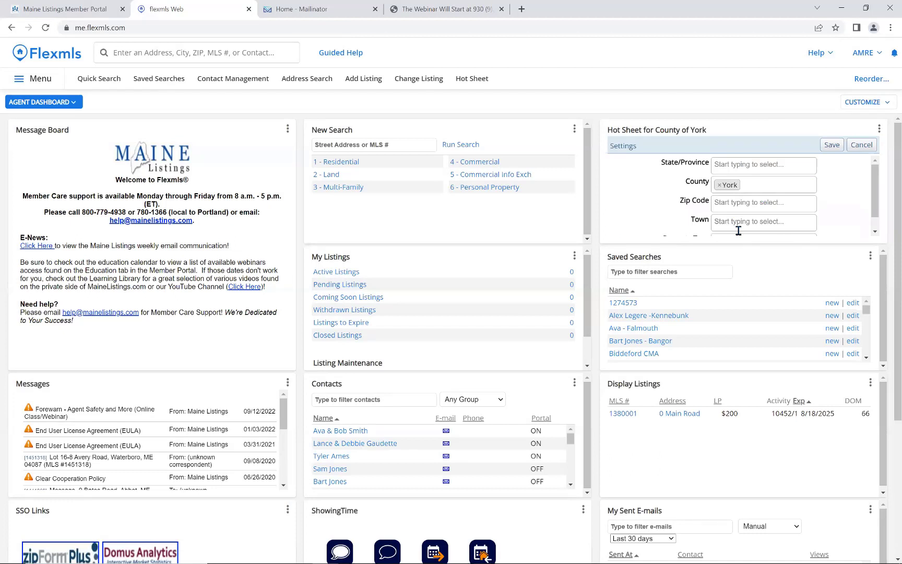
click(860, 150)
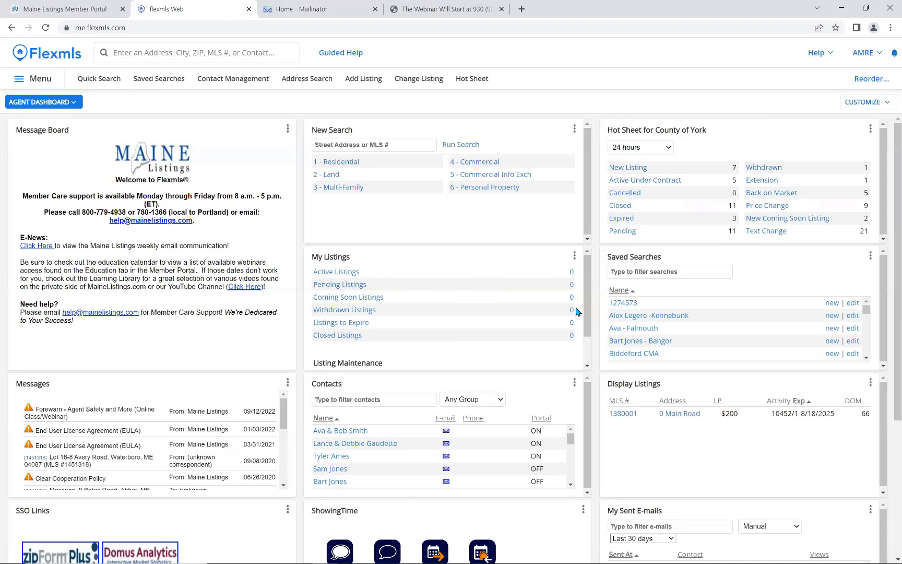
Change My Listings days sold from 30 to 365, save, then recheck and cancel the settings.
click(574, 257)
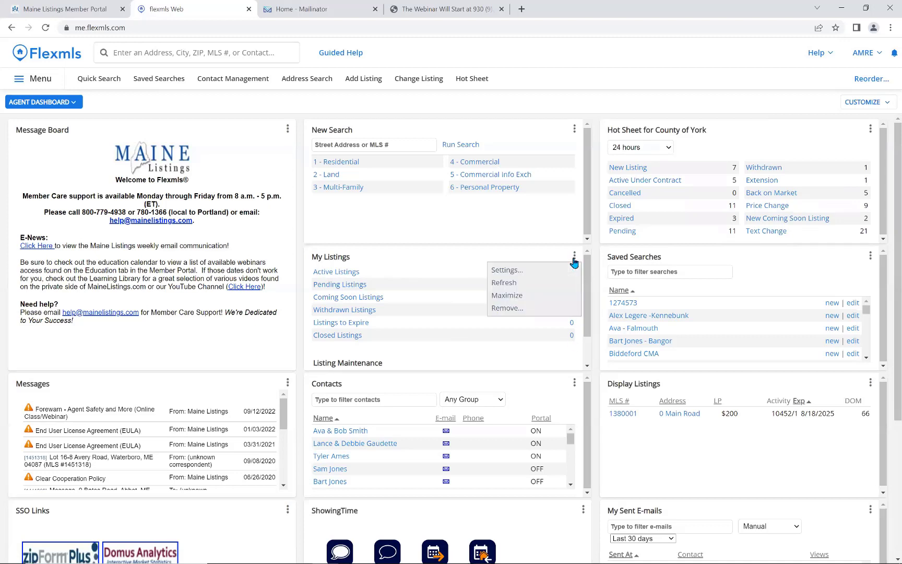
click(520, 270)
drag(451, 309, 423, 311)
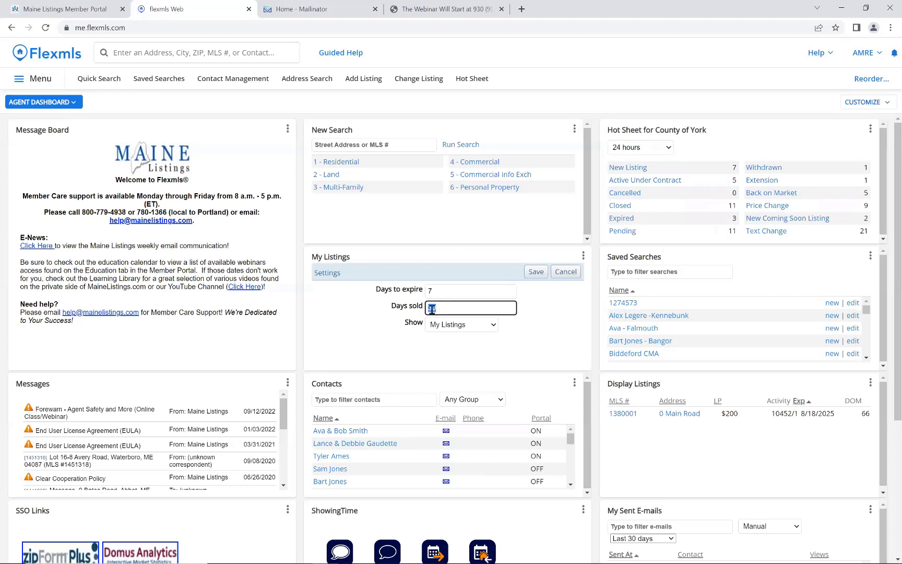
text(3)
click(533, 276)
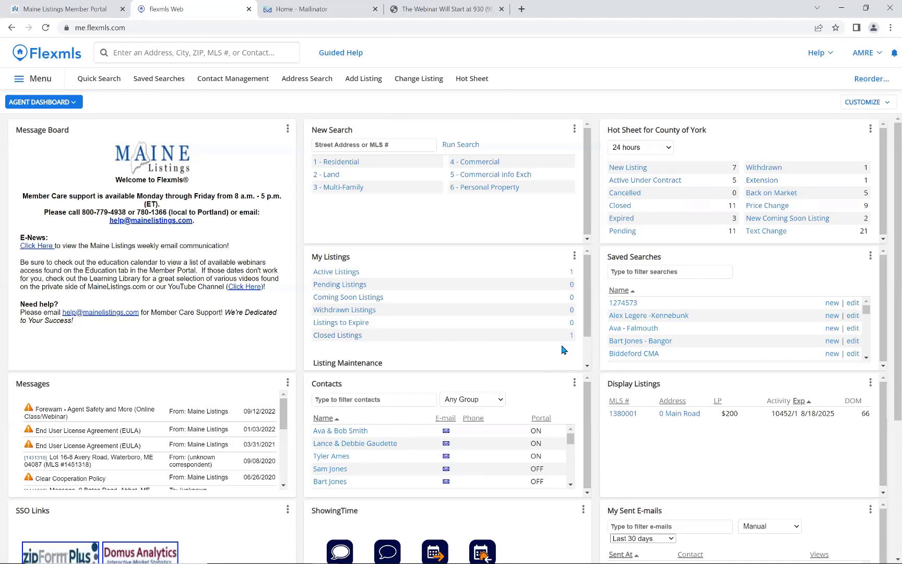
click(575, 256)
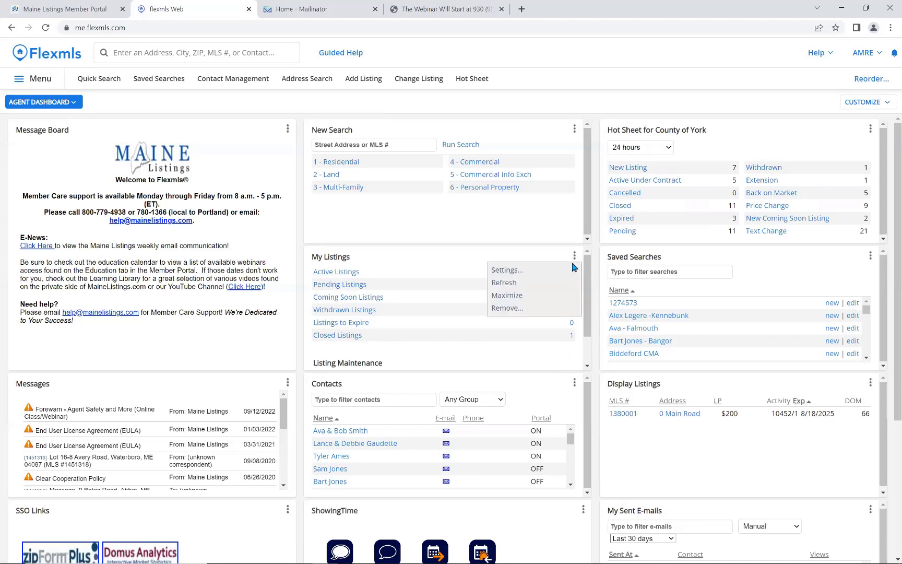
click(571, 272)
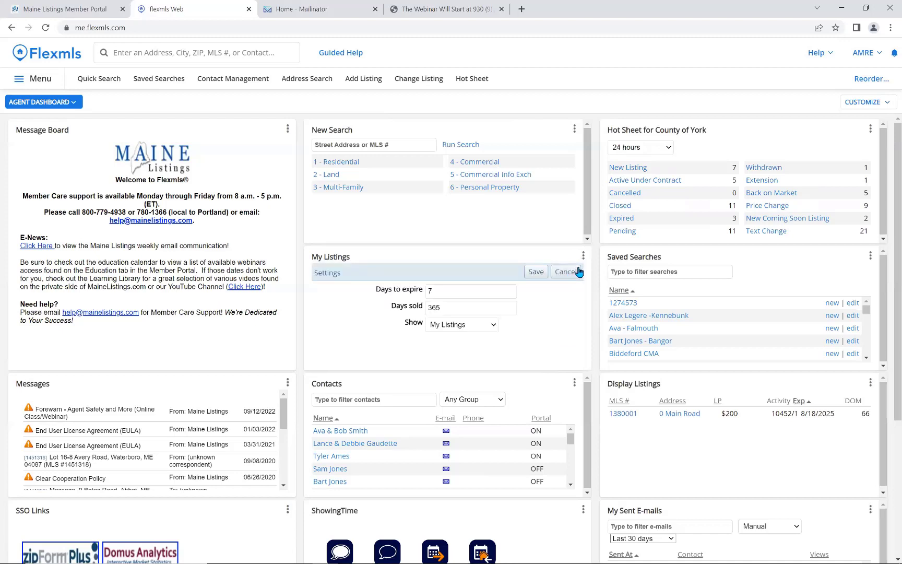
click(578, 270)
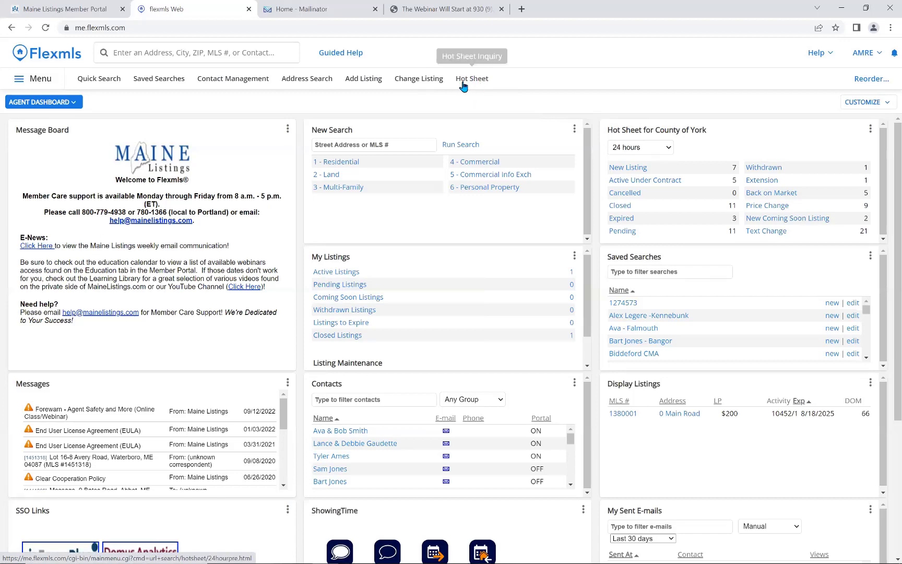
click(30, 83)
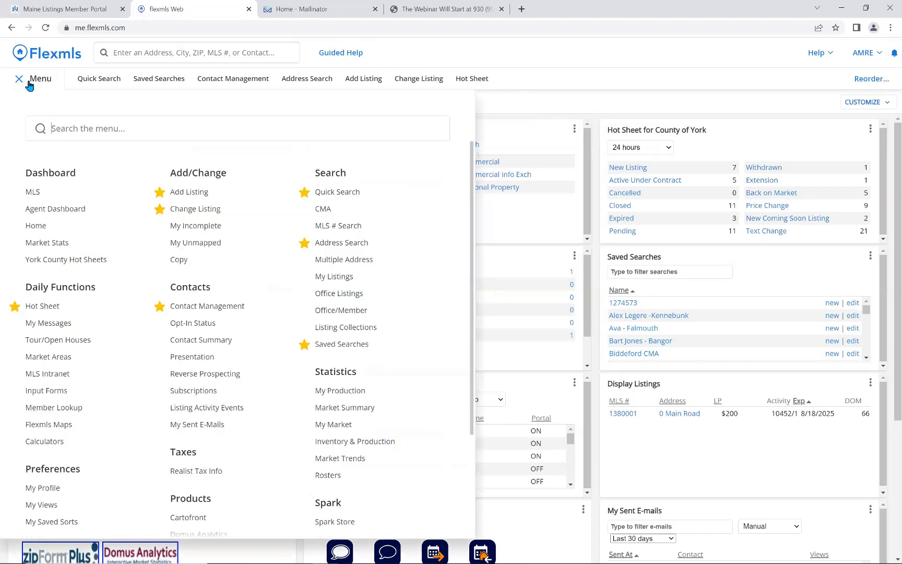
click(43, 307)
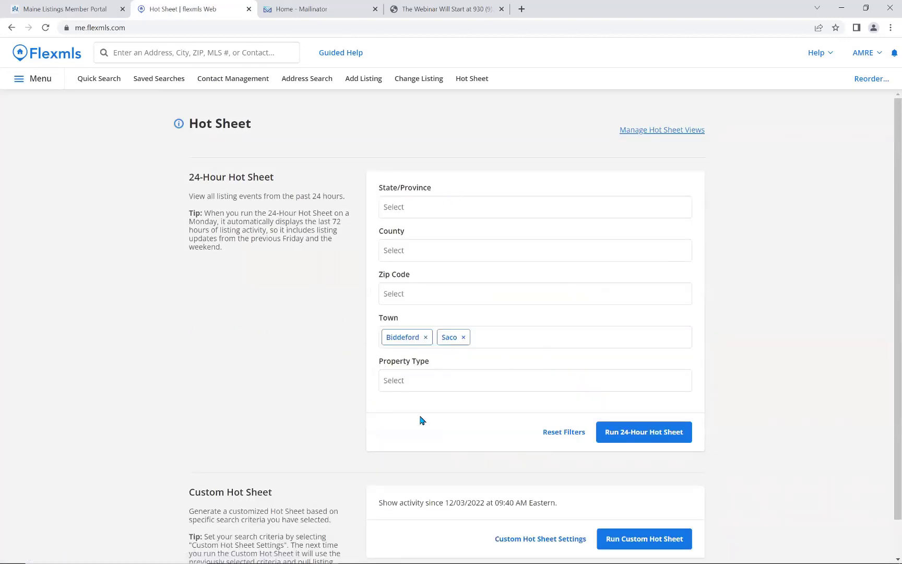
scroll(423, 420, down, 1)
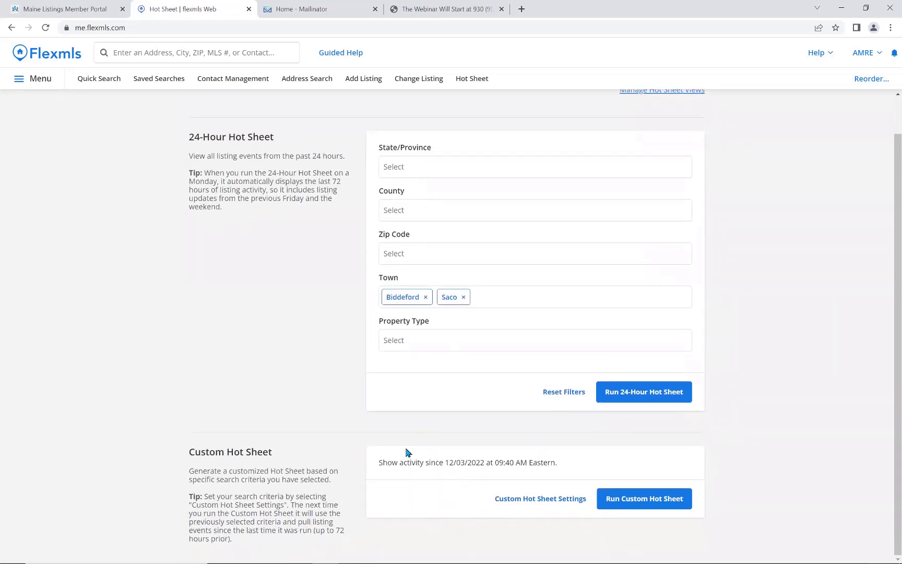
scroll(303, 407, up, 1)
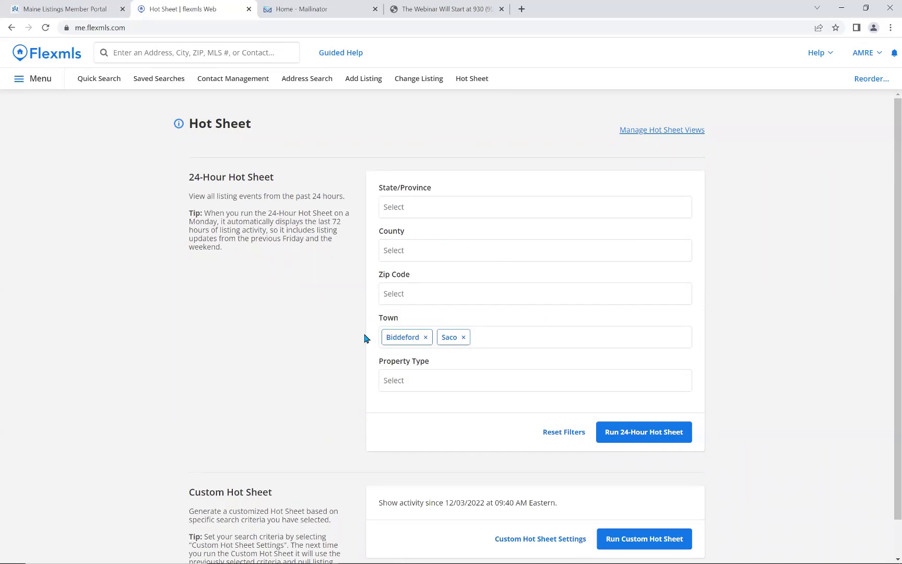
scroll(353, 446, down, 1)
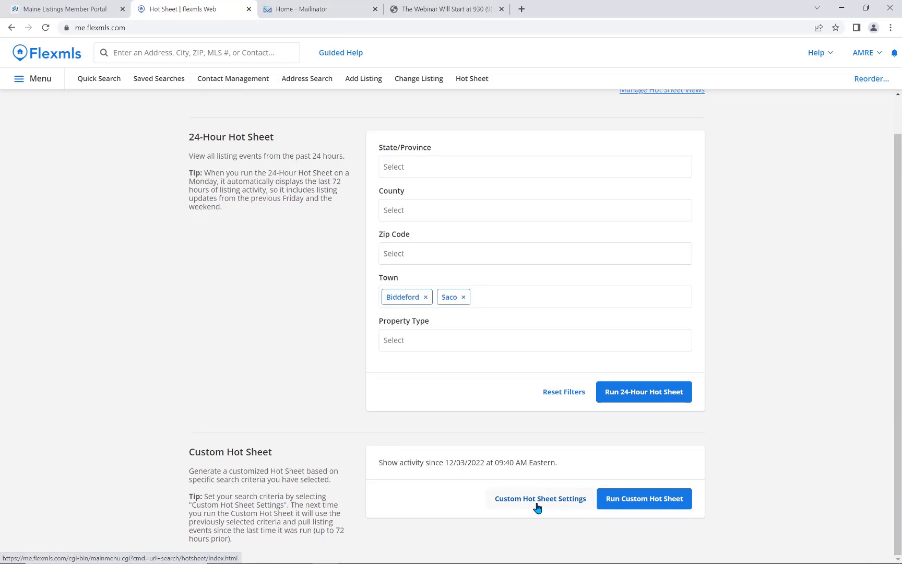
click(56, 55)
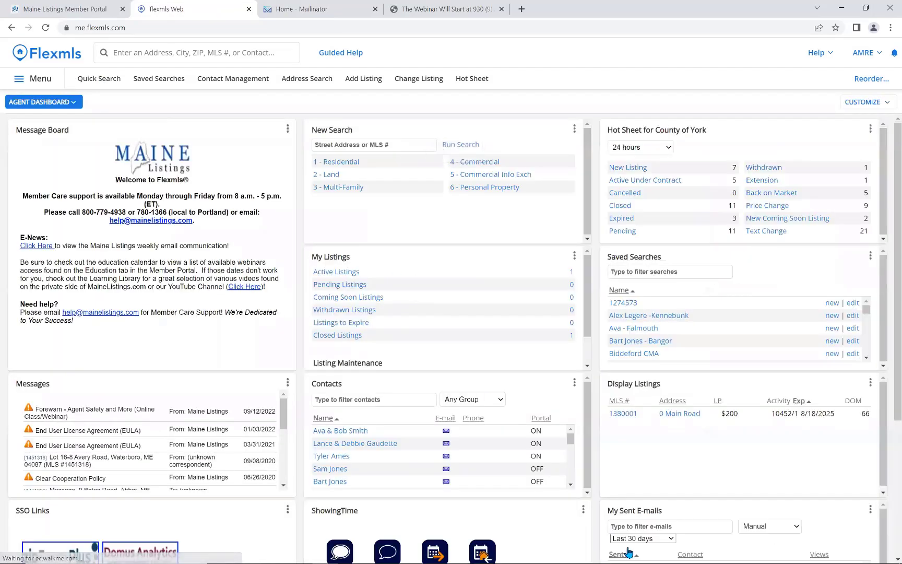
mouse_move(617, 551)
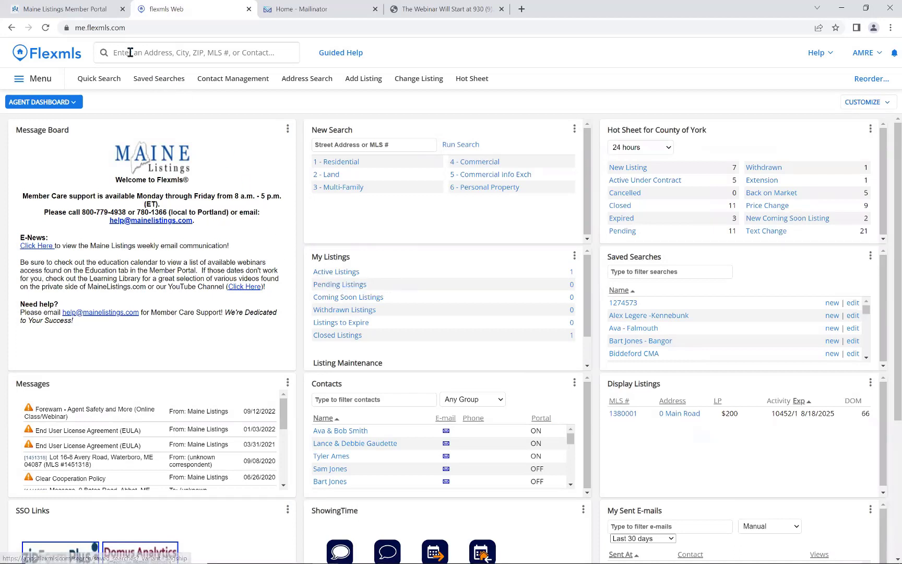
click(173, 50)
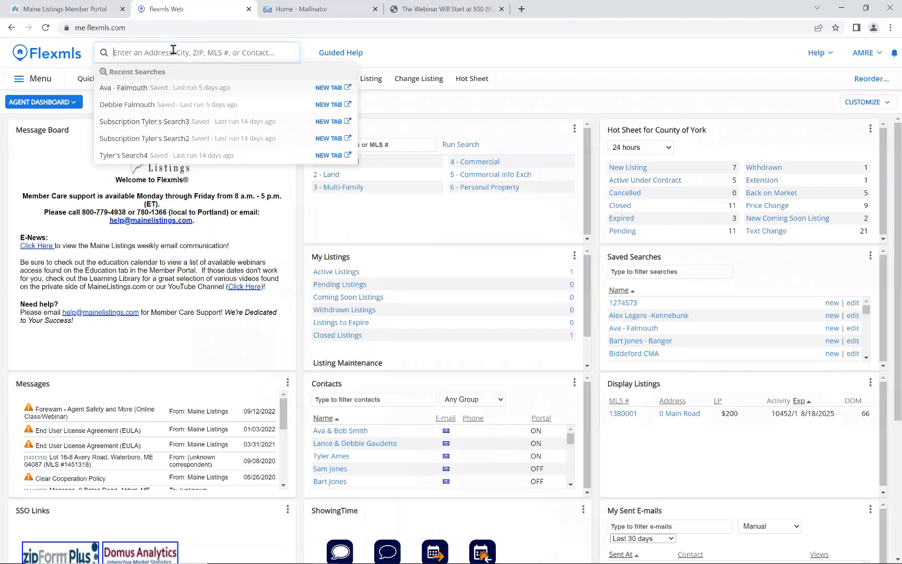
text(1274573)
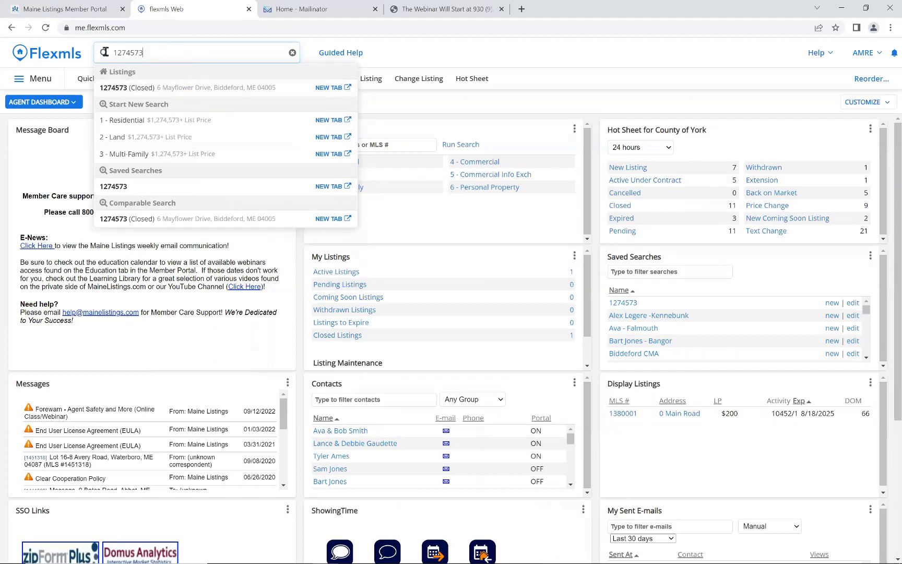
key(ctrl+a)
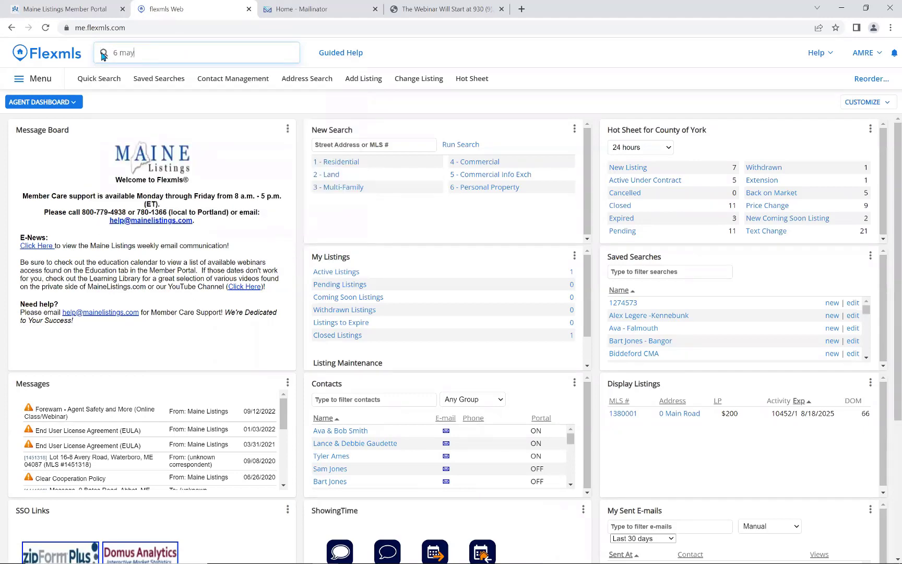
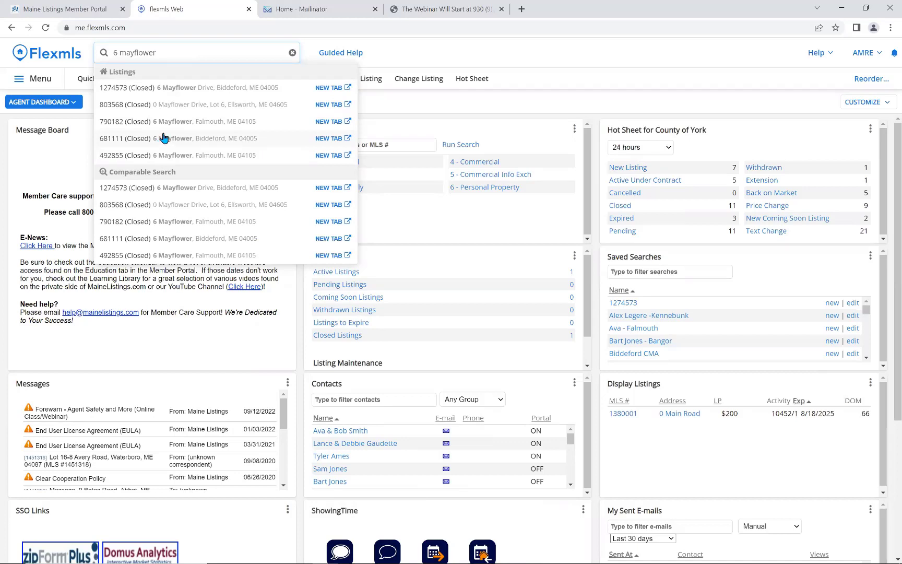
click(292, 54)
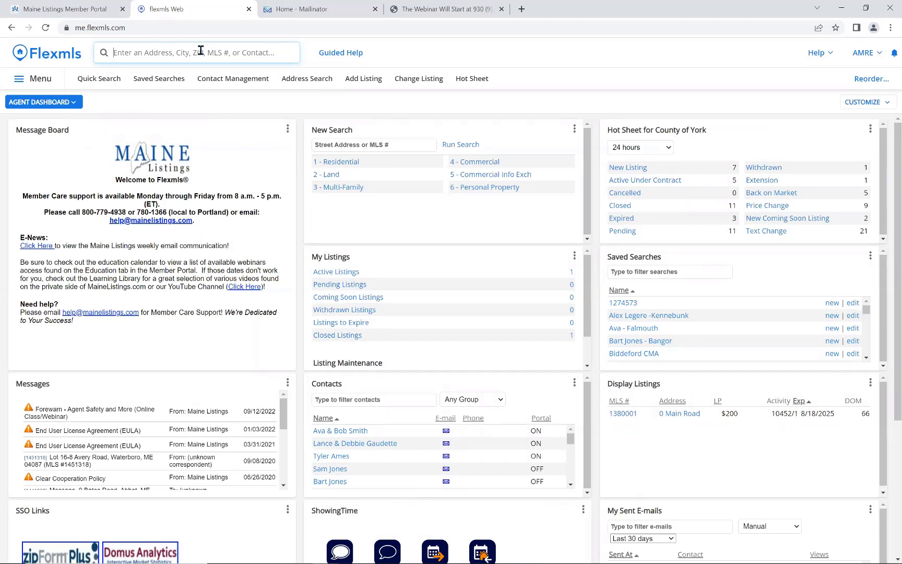
text(2 miles f)
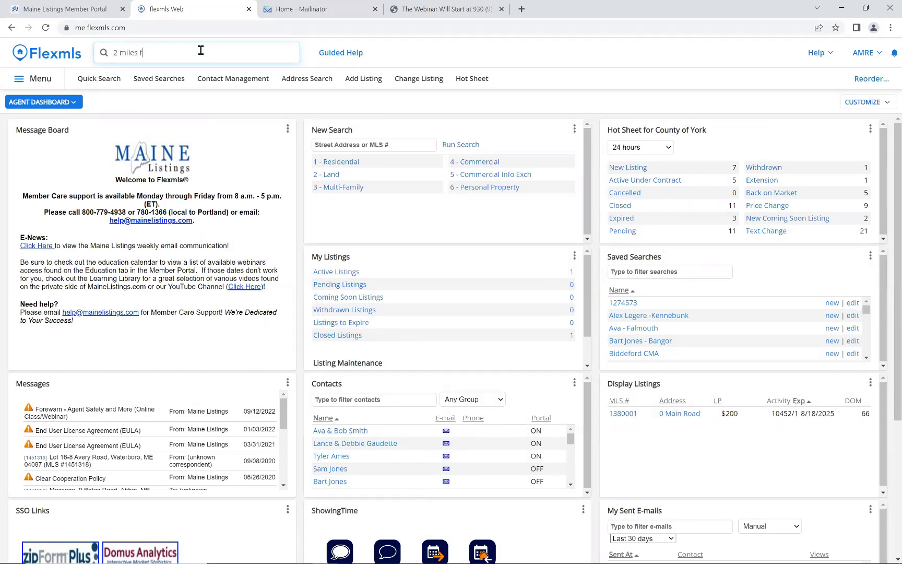
text(rom)
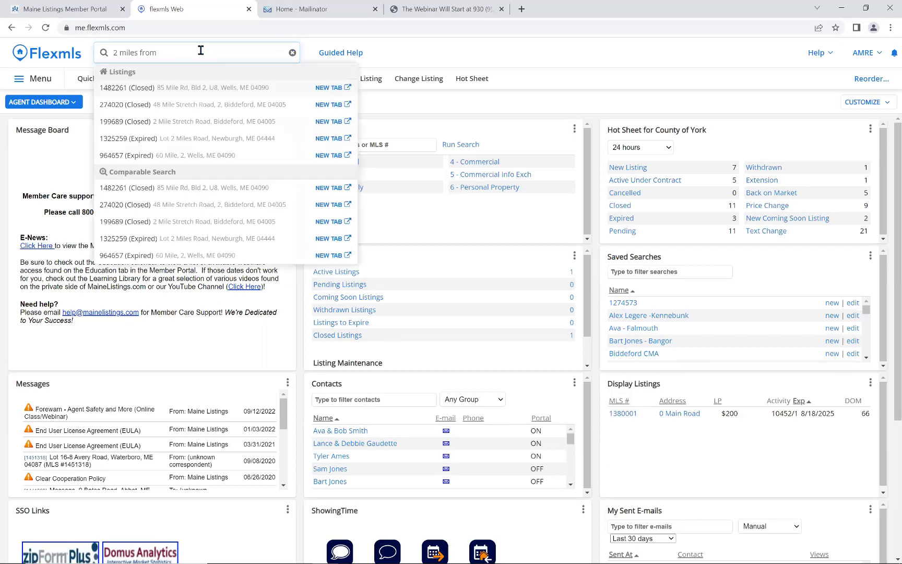
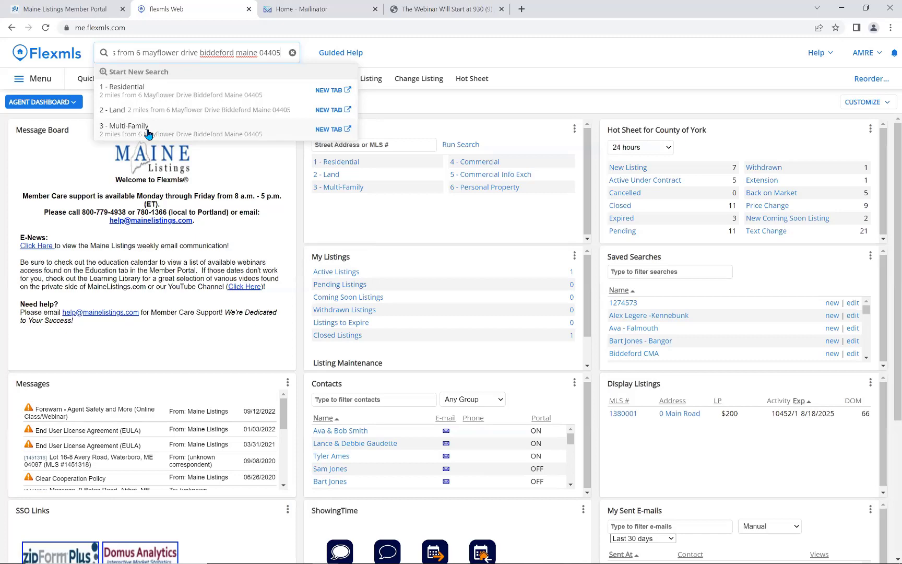
click(169, 97)
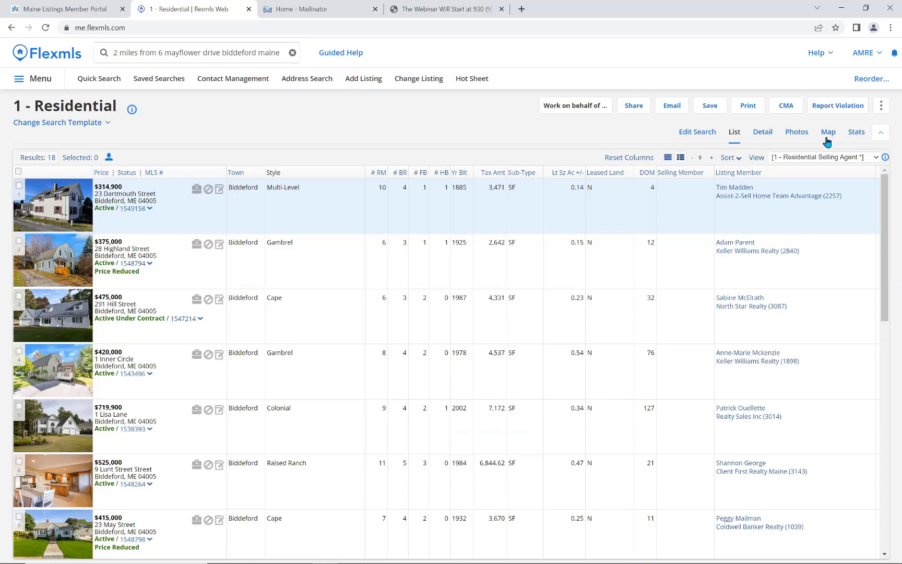
Plot the 18 results on the map, zoom out, and open the search criteria editor.
click(830, 137)
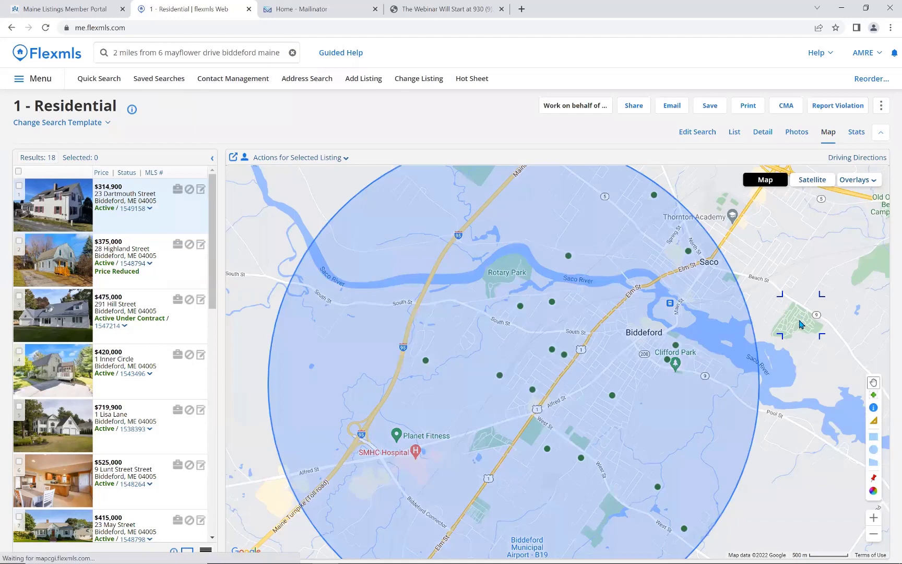
scroll(802, 319, down, 1)
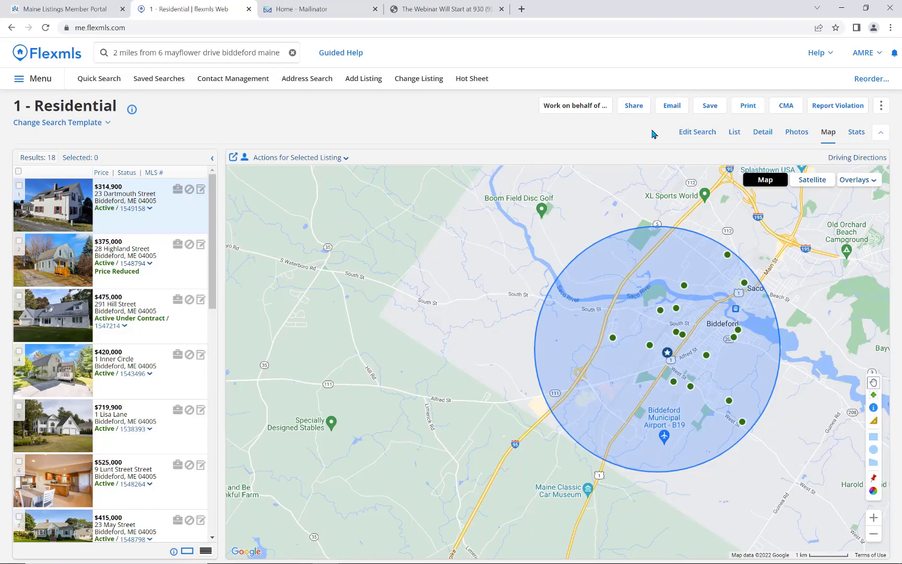
click(700, 134)
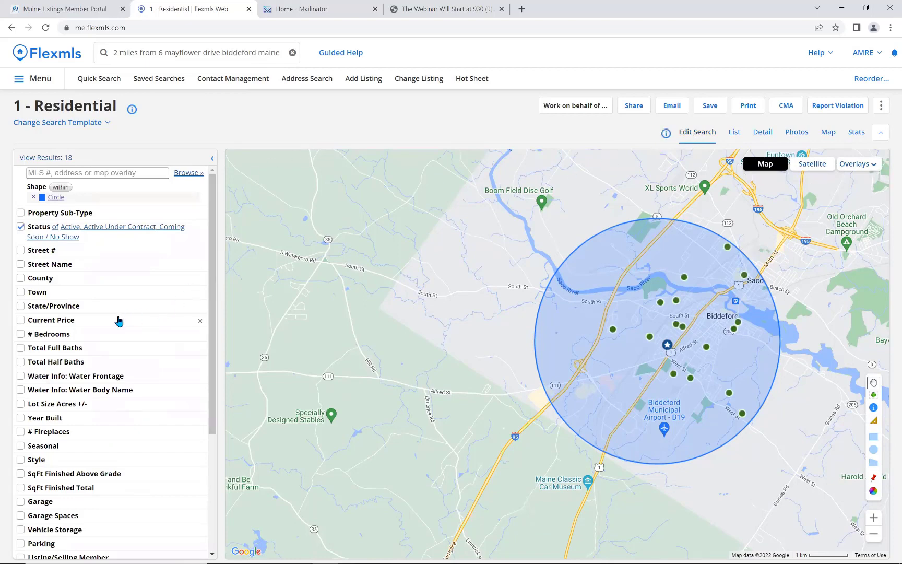
Limit the search to a max price of 400, at least 3 bedrooms and 2 full baths.
click(117, 320)
click(141, 331)
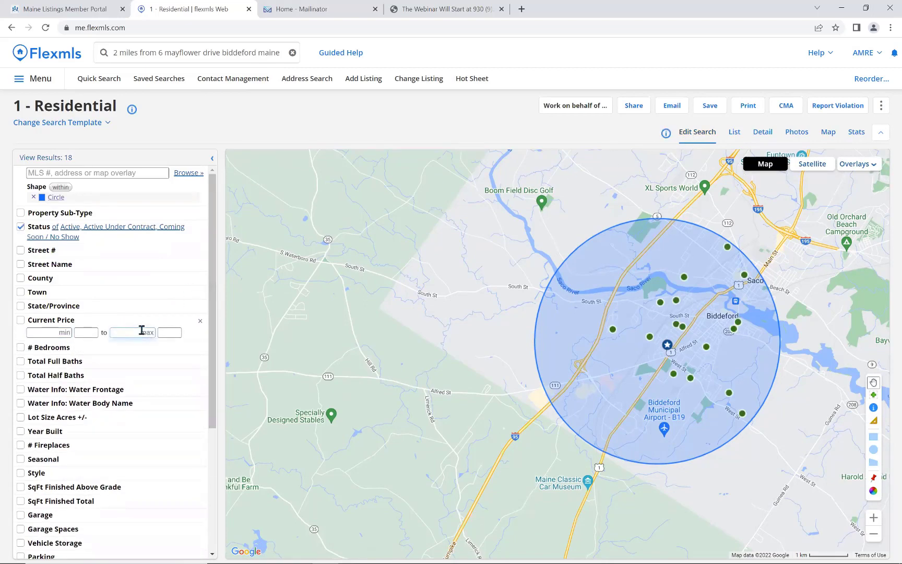
text(400)
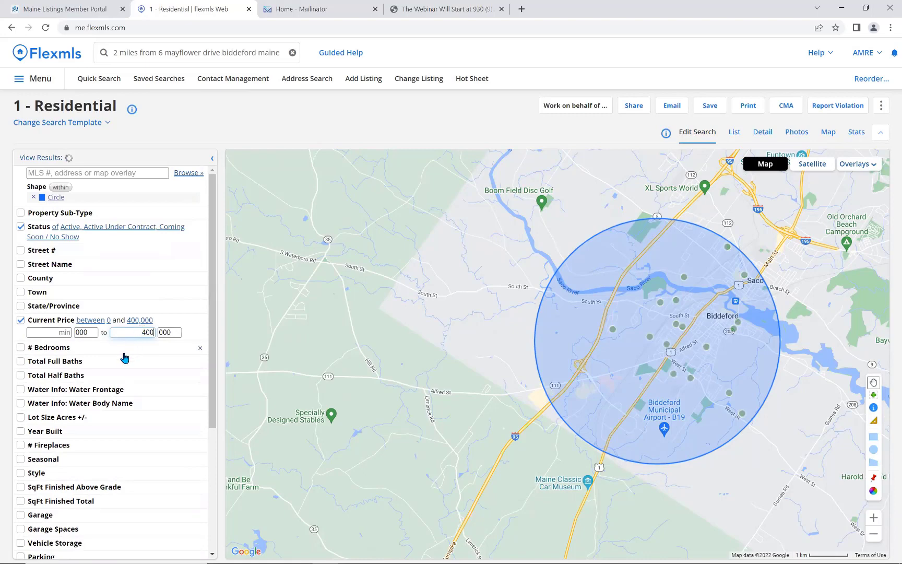
click(42, 348)
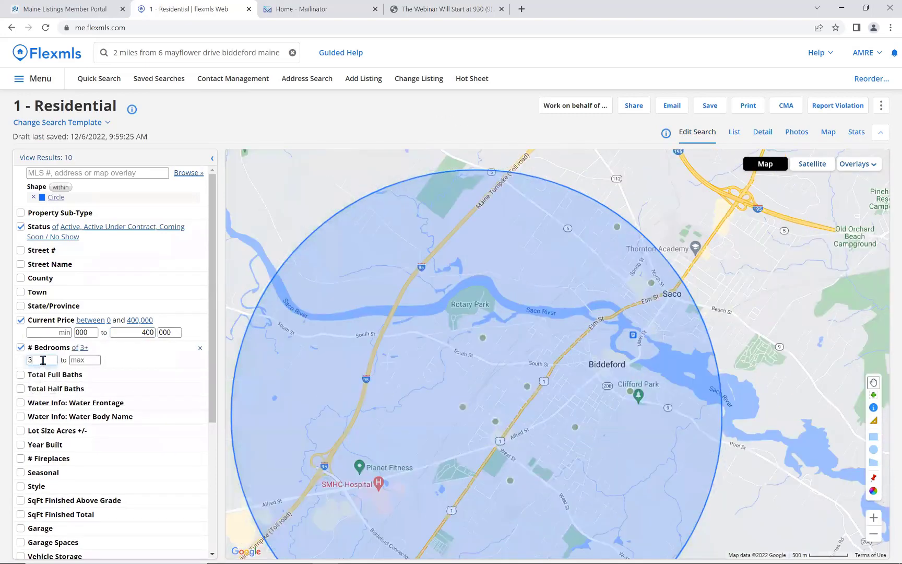
click(46, 381)
click(51, 381)
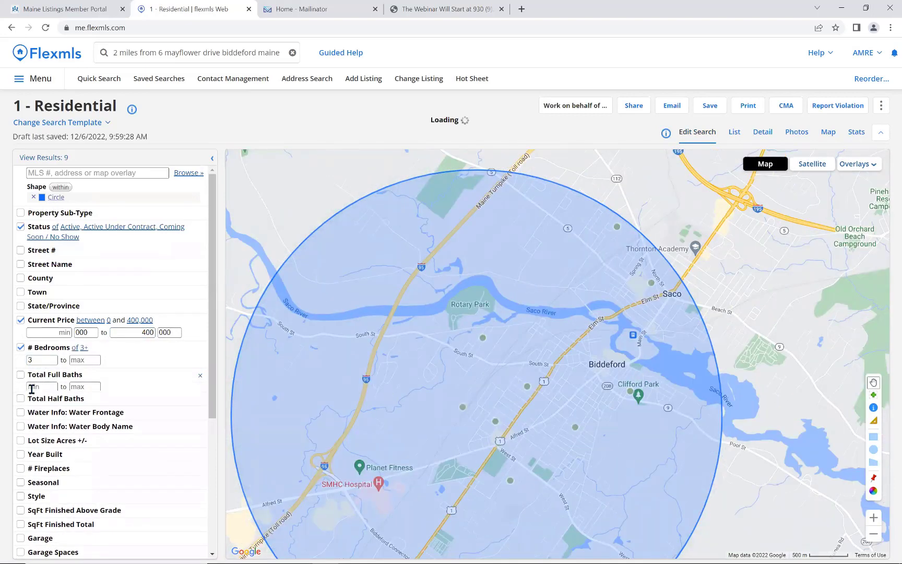
text(2)
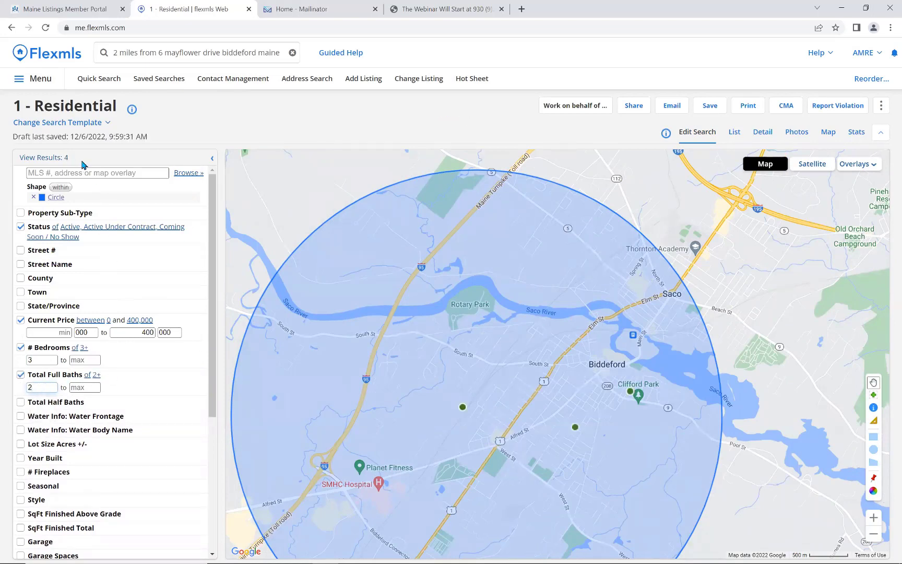
scroll(534, 399, down, 1)
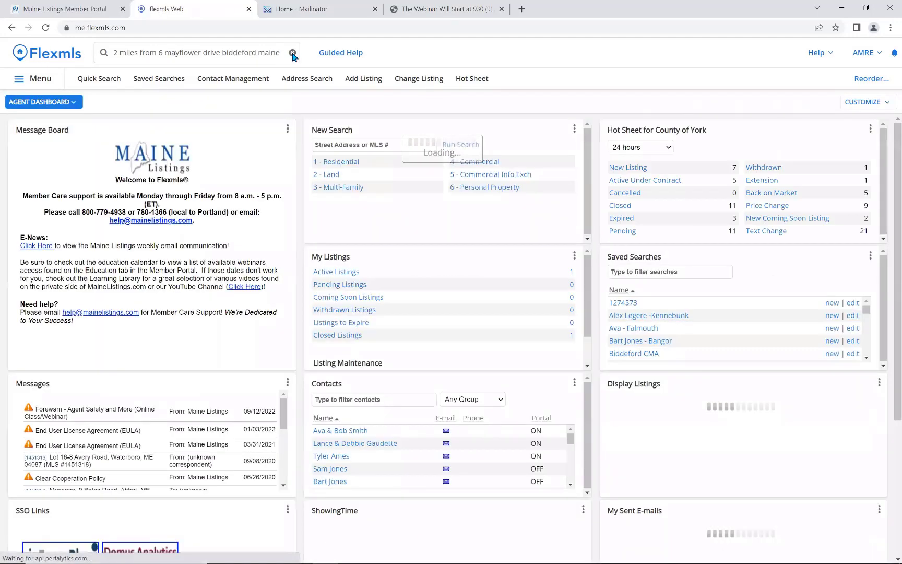
Look up an agent by surname in quick search, view their member card, then close it.
click(293, 53)
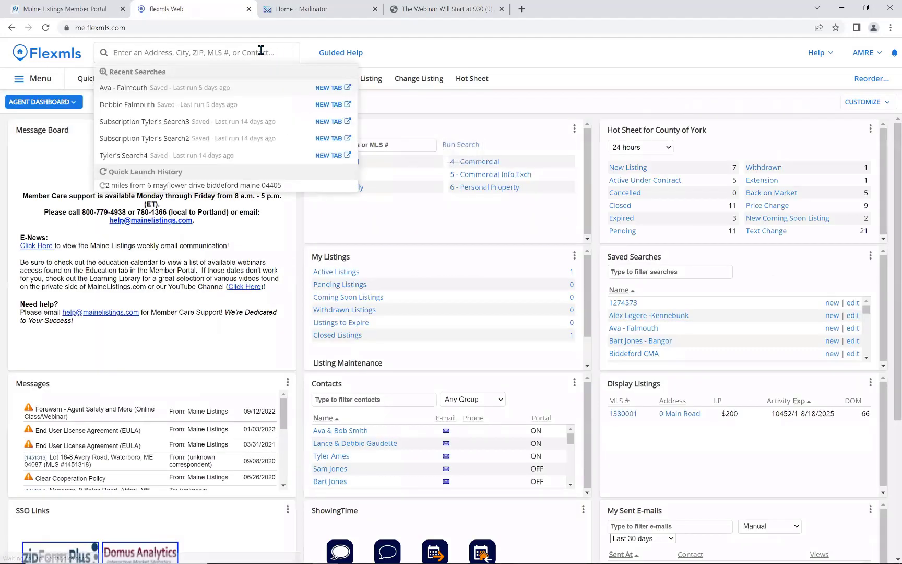
click(261, 51)
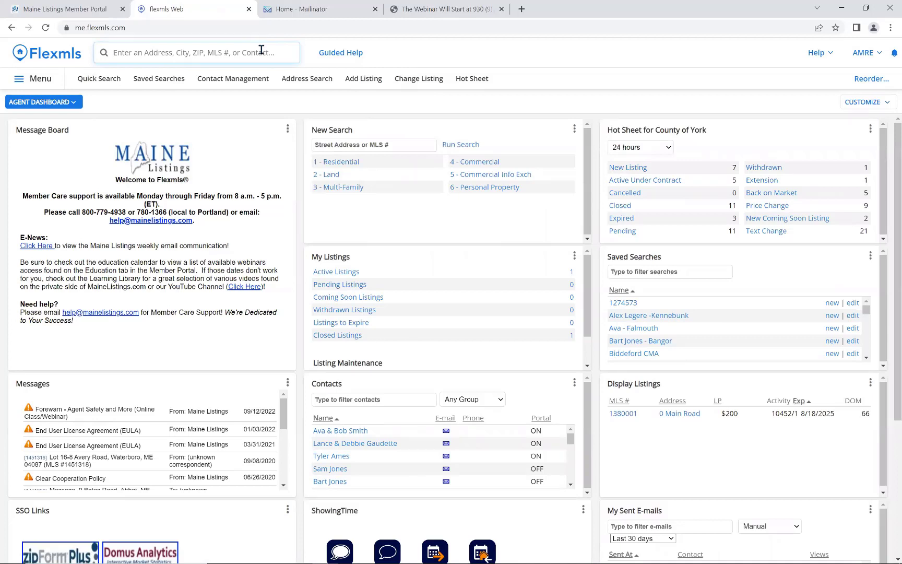
text(sleeper)
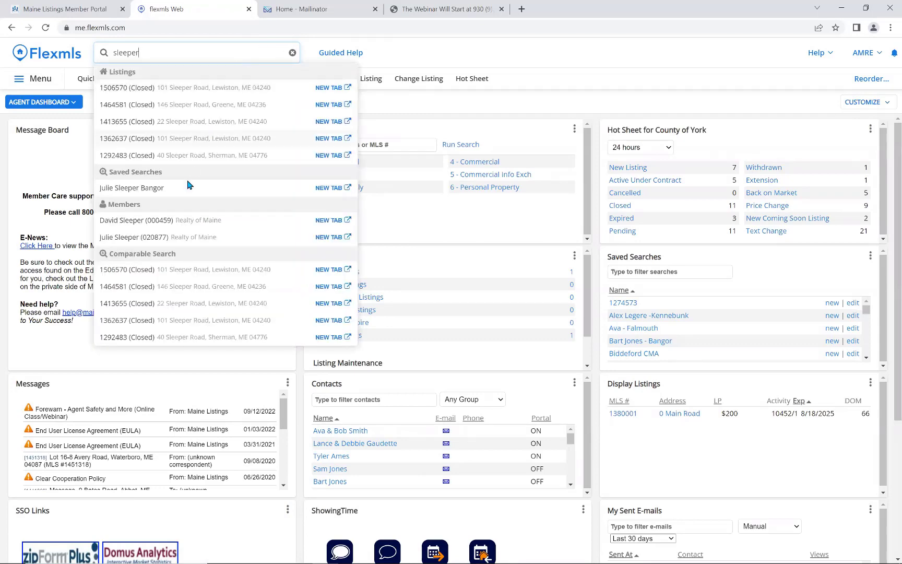
click(163, 242)
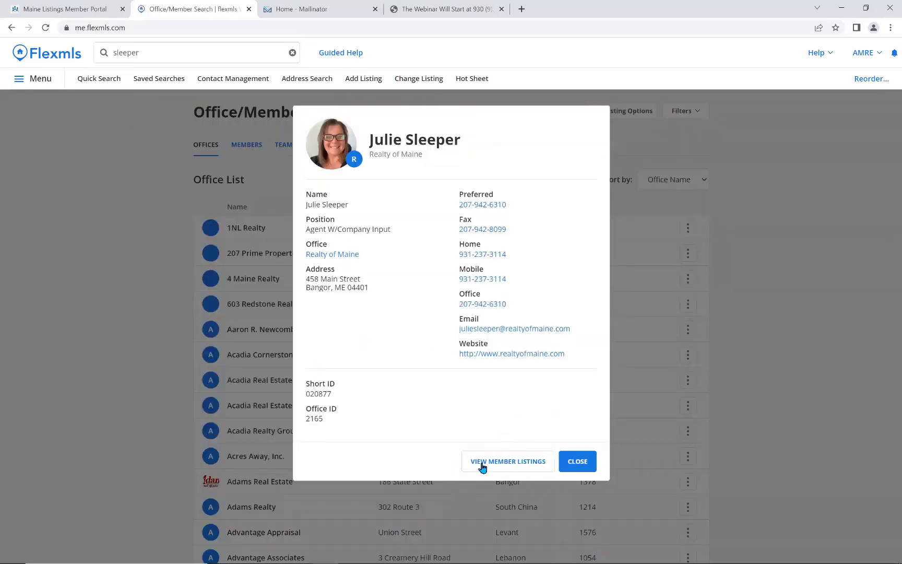
click(584, 465)
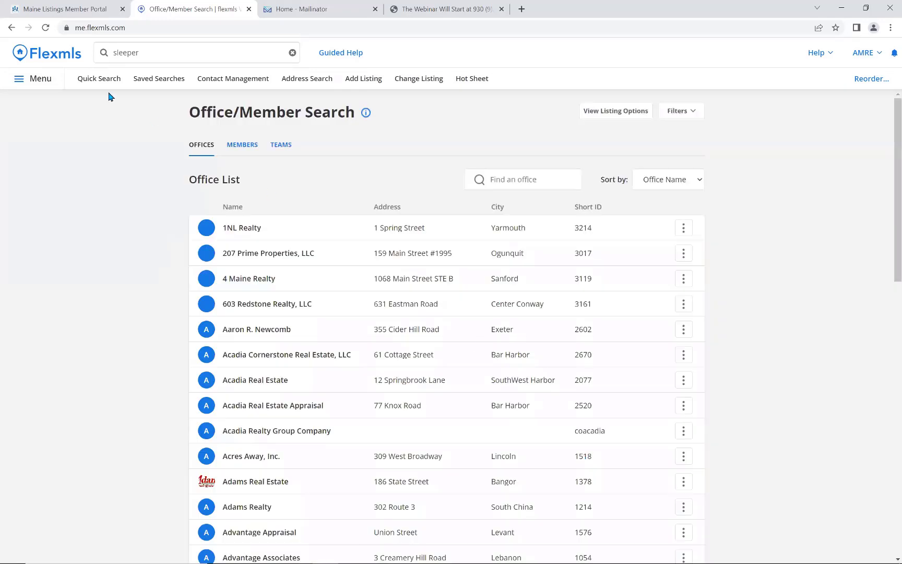
click(54, 54)
Find a client contact by surname, review their details, and return to the agent dashboard.
click(160, 54)
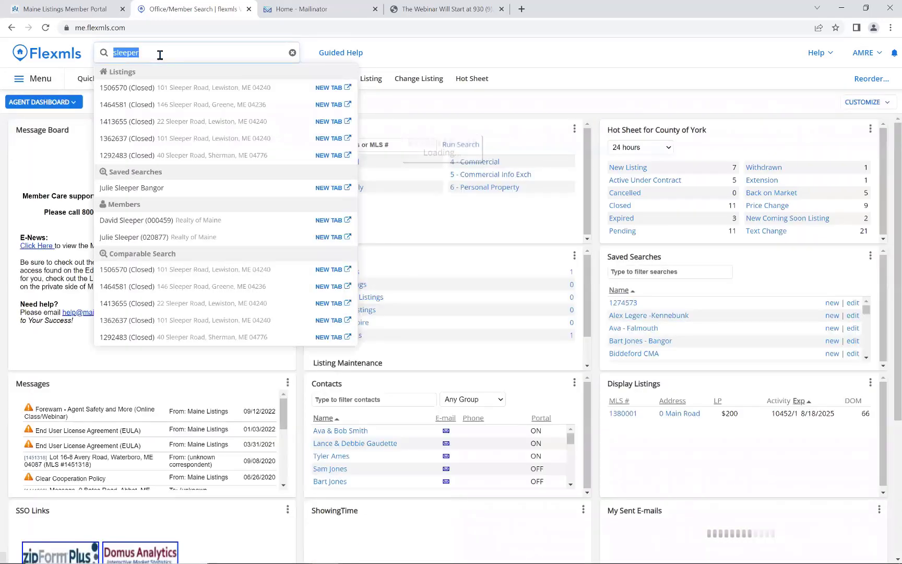
text(gaudette)
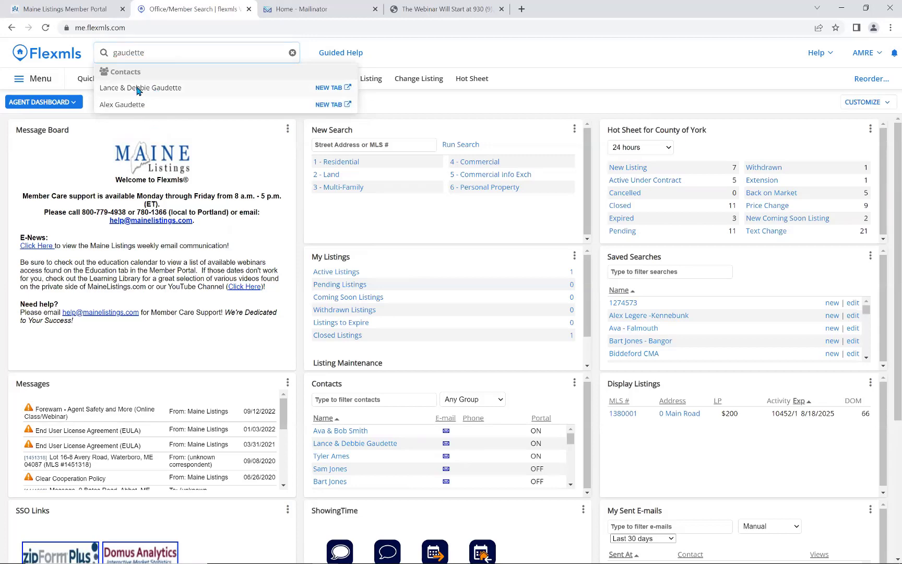
click(137, 89)
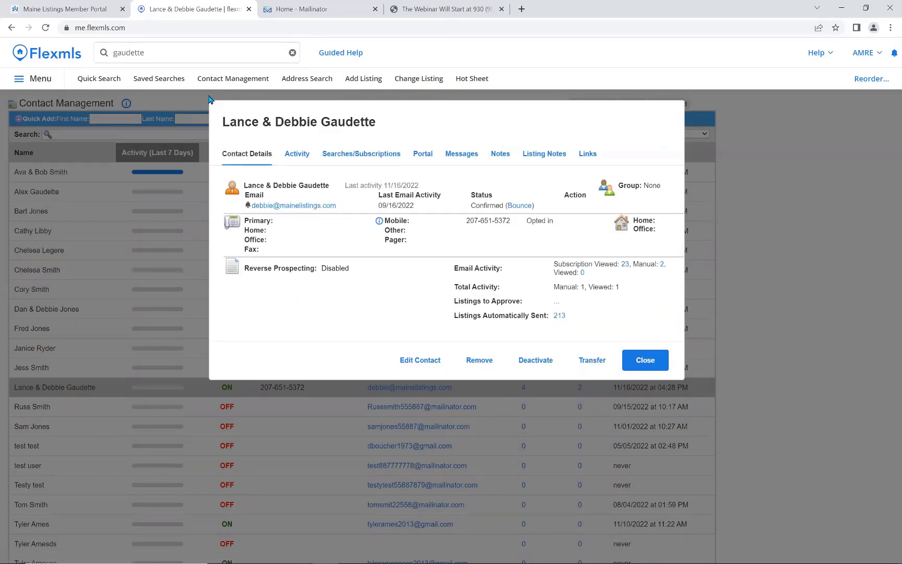
click(657, 362)
click(56, 52)
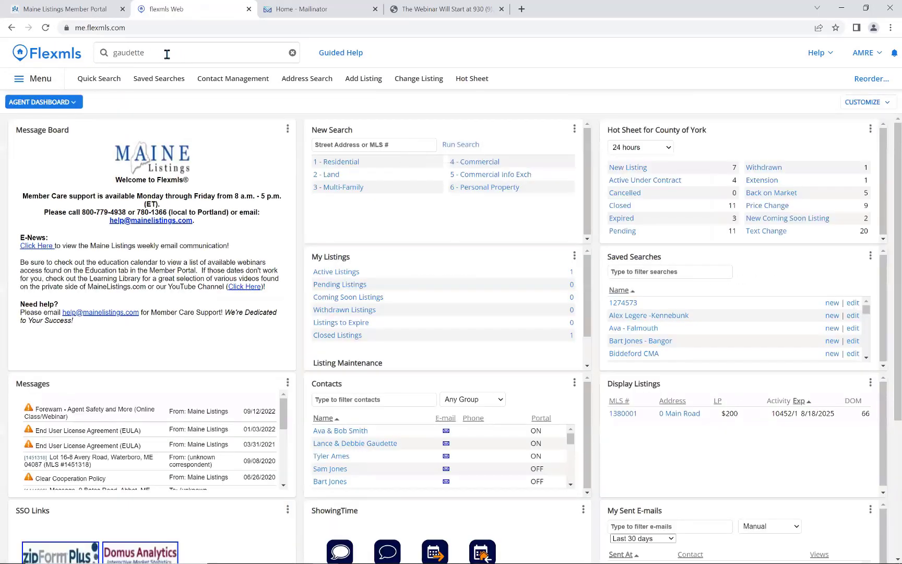
Clear the quick search box and bring up the full navigation menu.
click(34, 78)
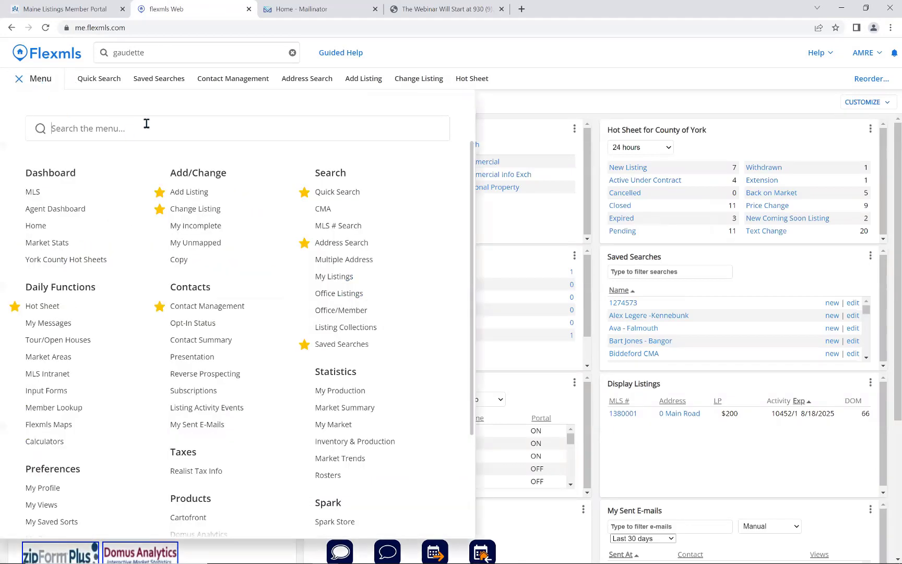
click(151, 52)
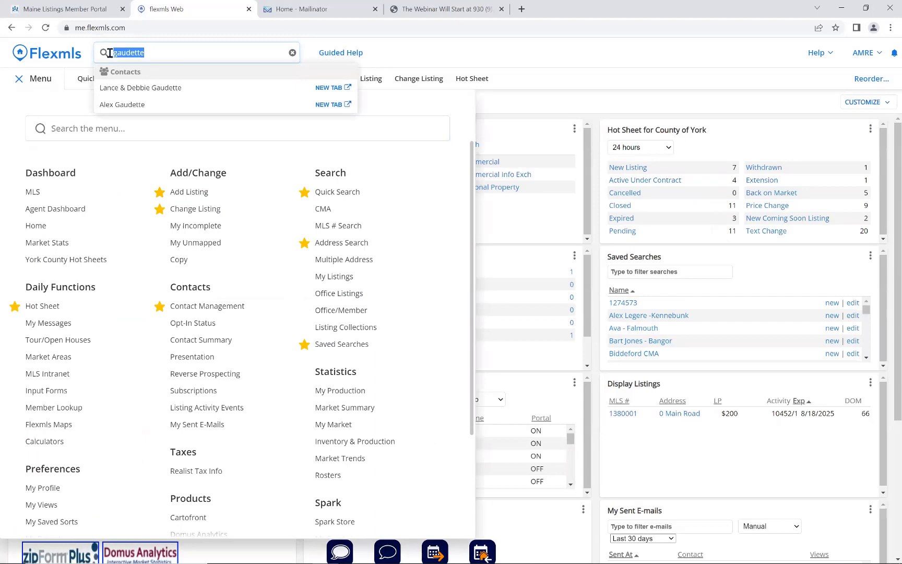
click(29, 76)
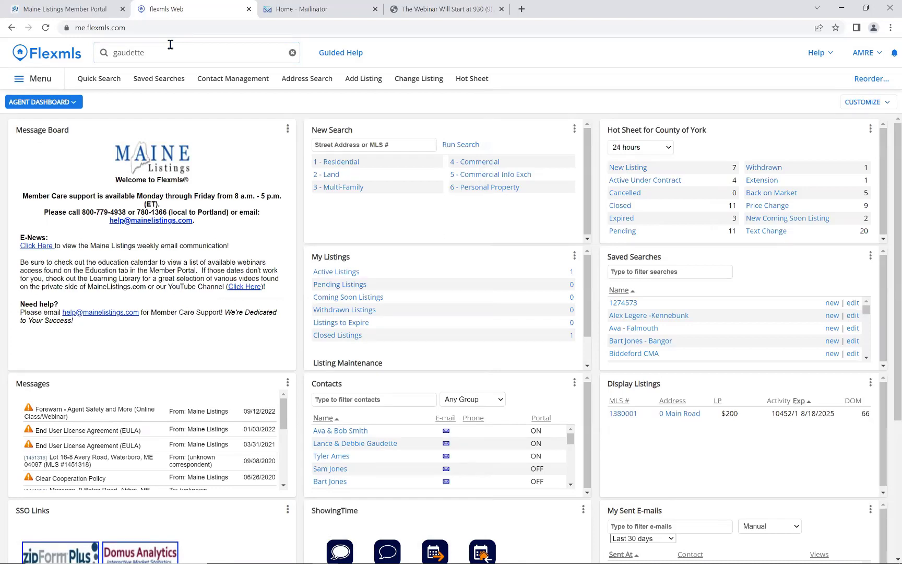
click(293, 54)
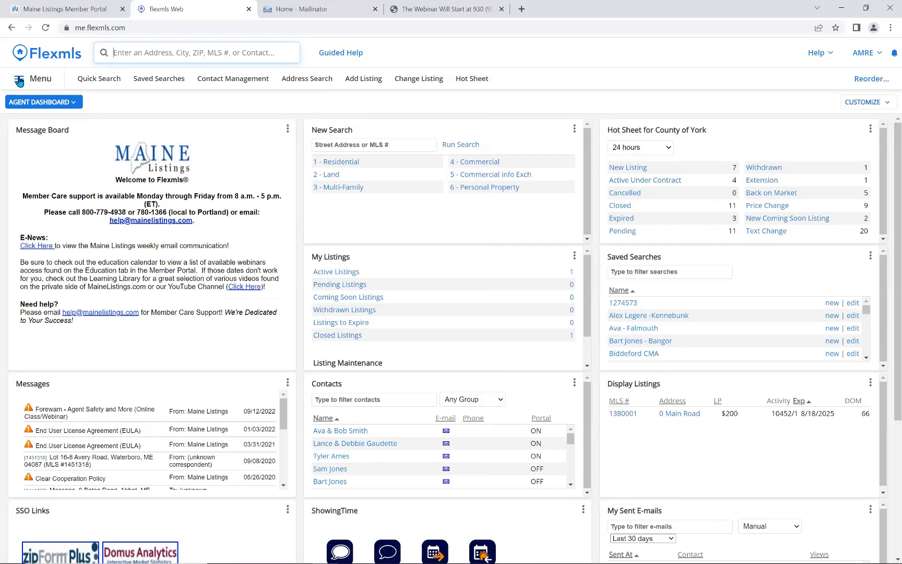
click(18, 81)
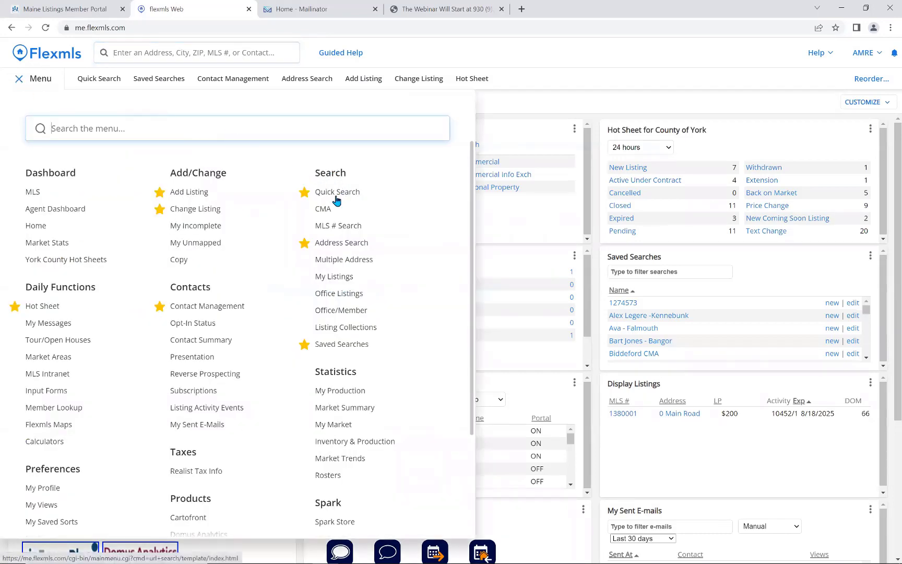
Search MLS numbers 1274573 and 1548875 together through MLS # Search.
click(349, 226)
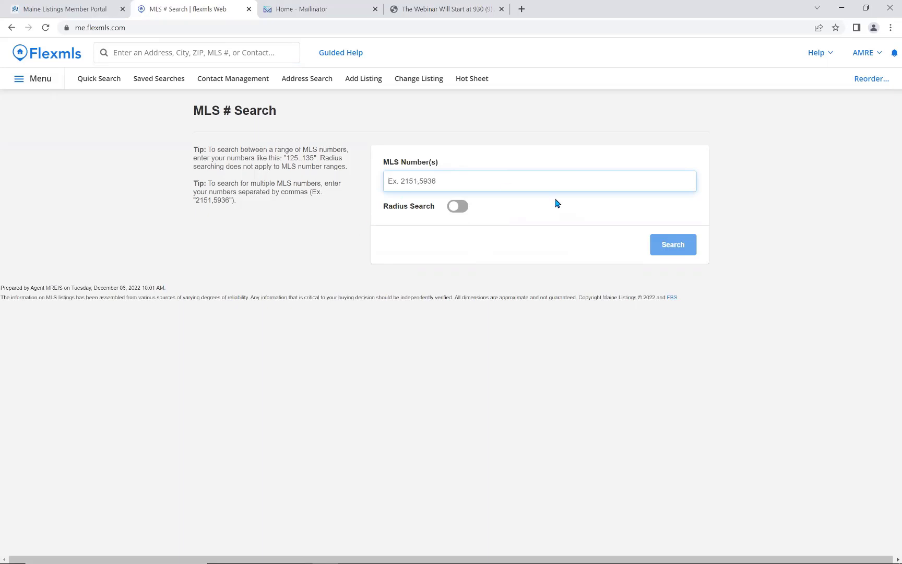
text(1274573)
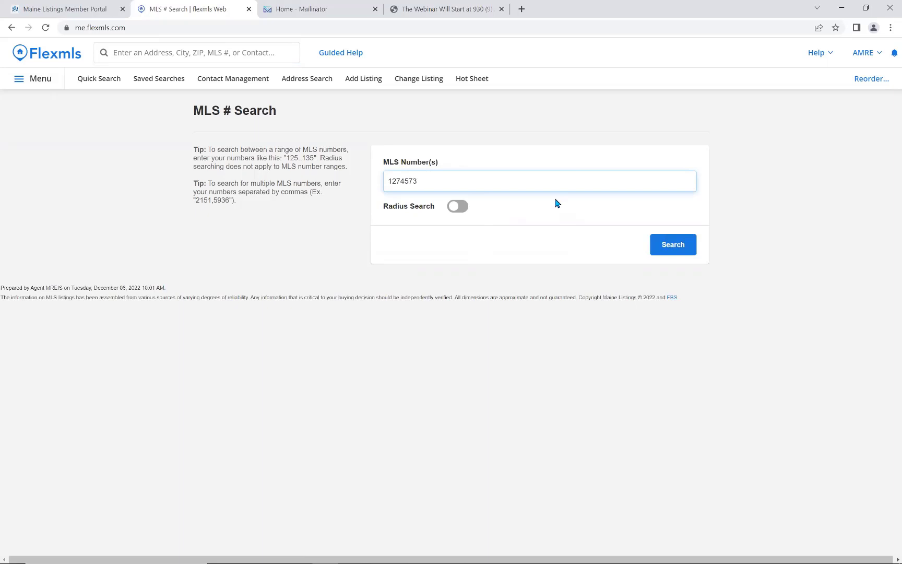
text( 1548875)
click(686, 247)
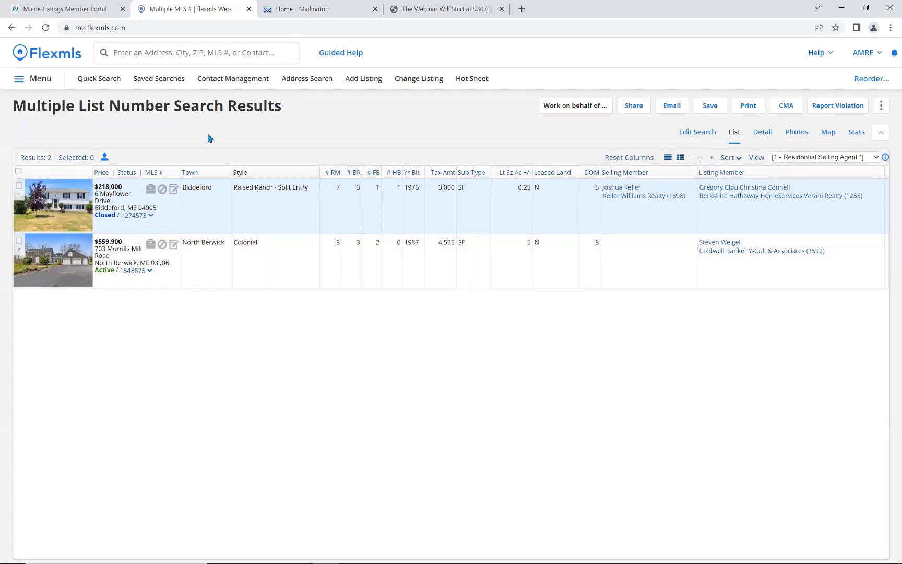
Set up an MLS # Search for 1274573 with Radius Search turned on.
click(35, 80)
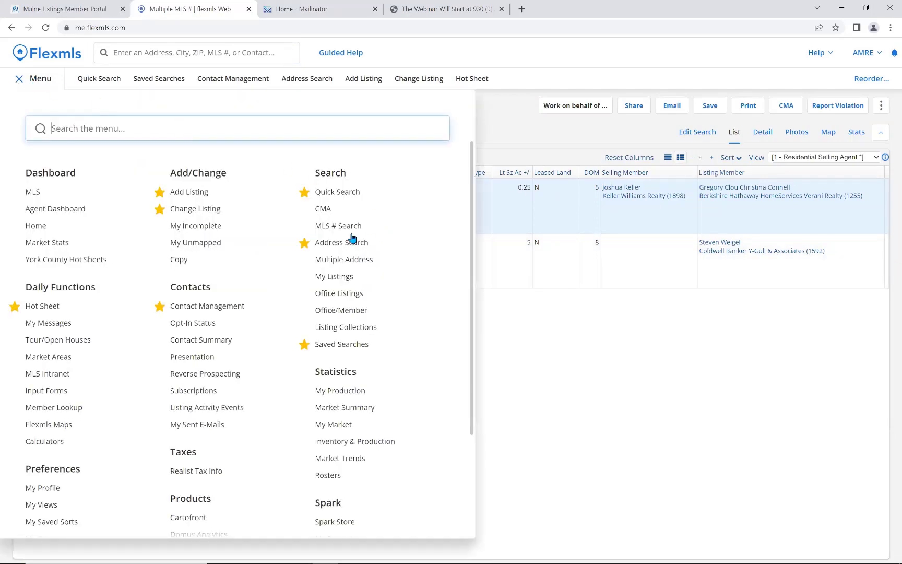
click(347, 226)
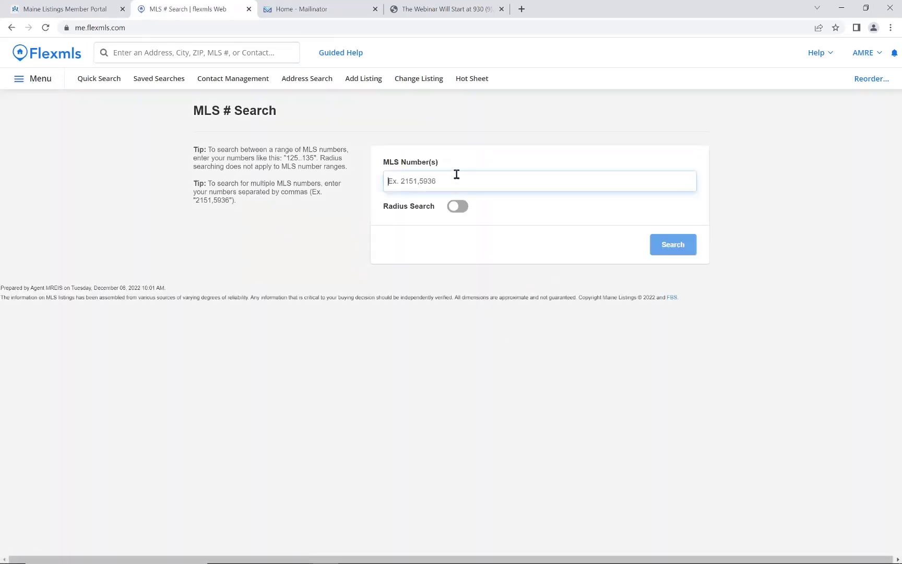
click(453, 182)
text(1274573)
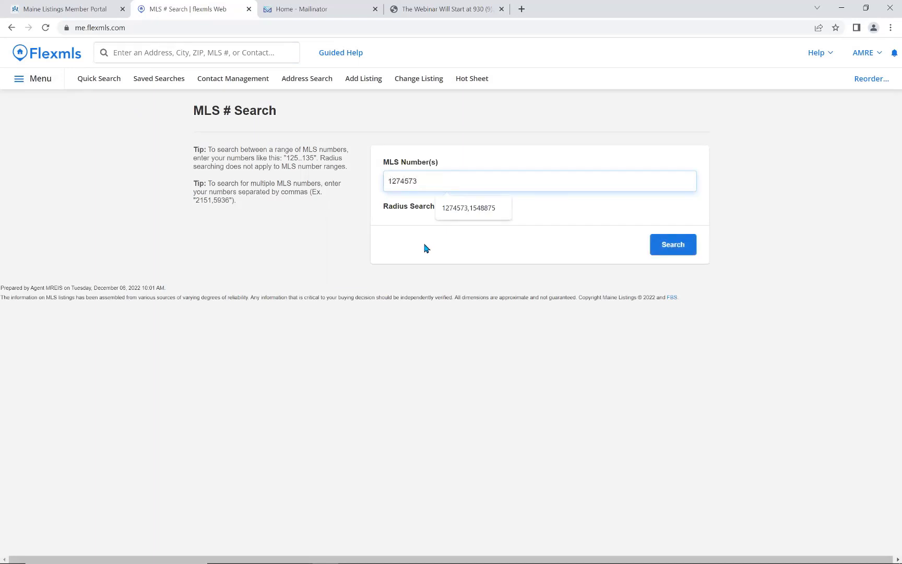
click(458, 207)
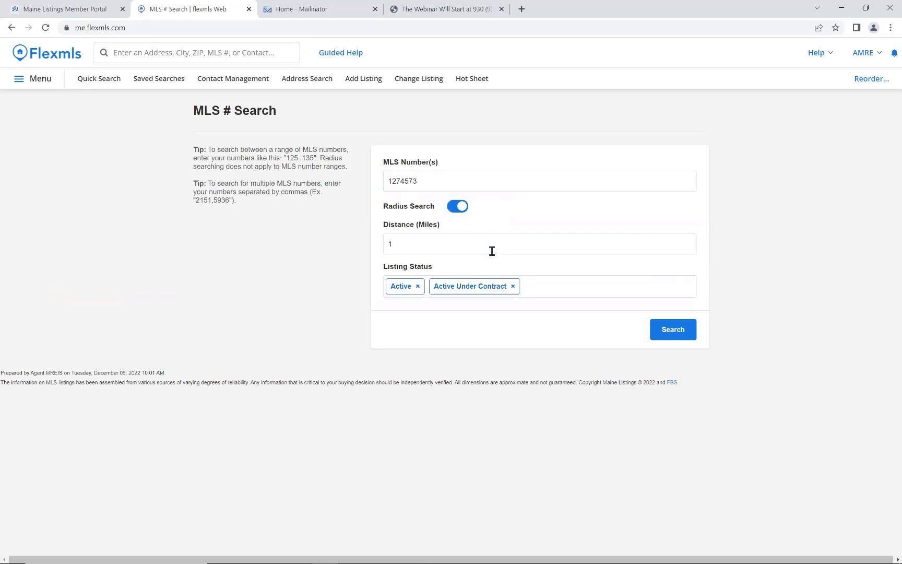
click(30, 81)
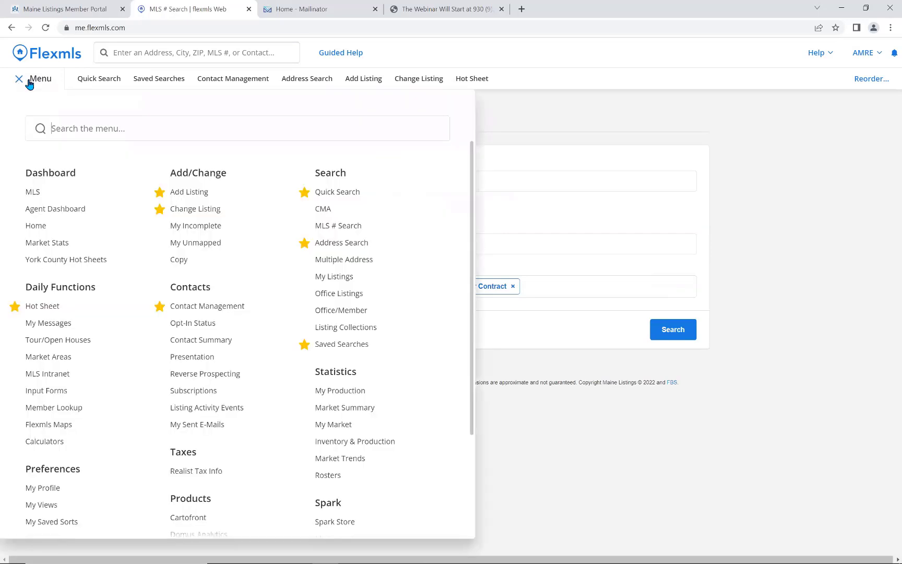
Review the Multiple Address Search form, then go to the Office/Member Search office list.
click(347, 265)
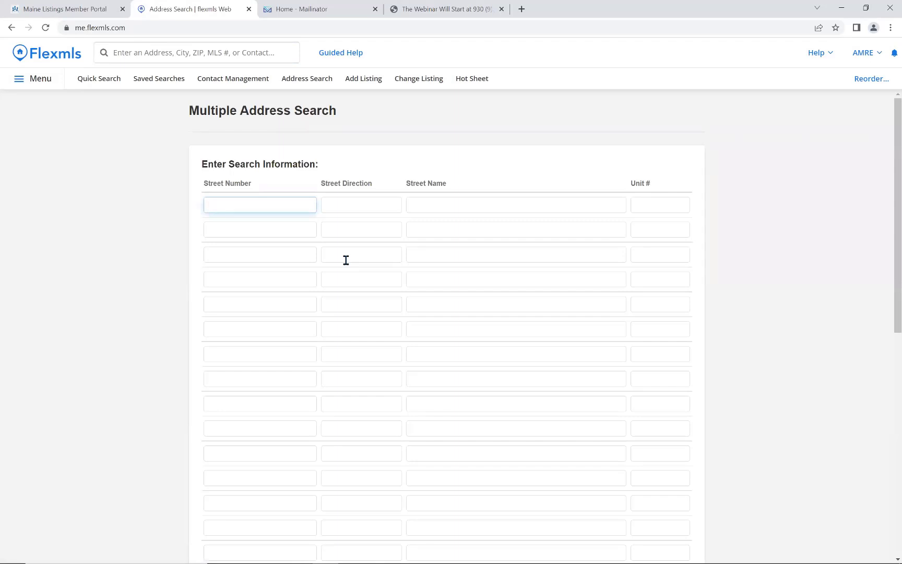
scroll(346, 260, down, 5)
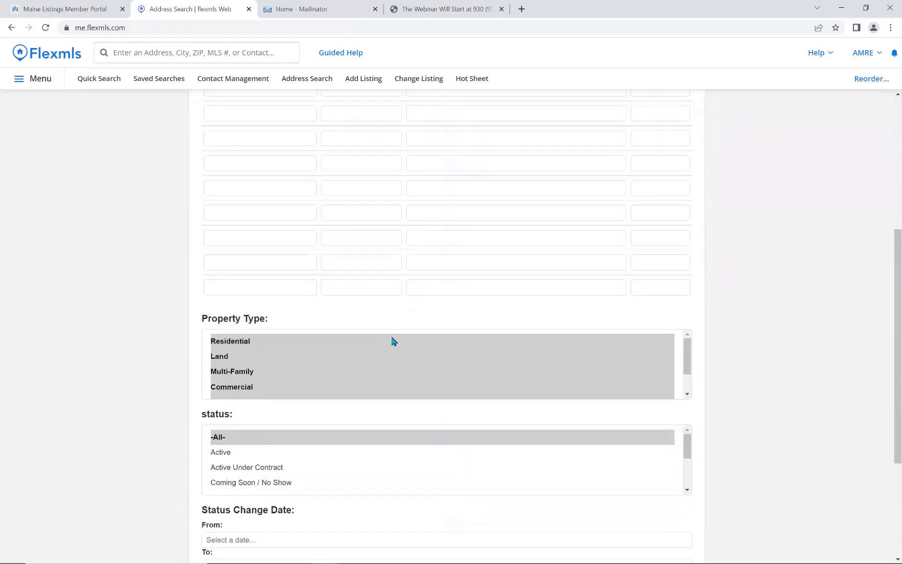
scroll(592, 442, down, 3)
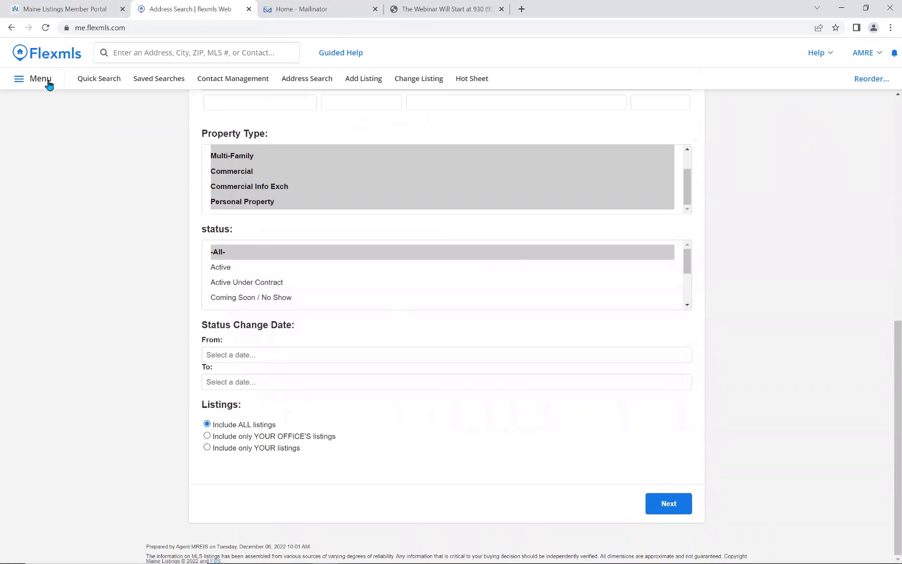
click(45, 82)
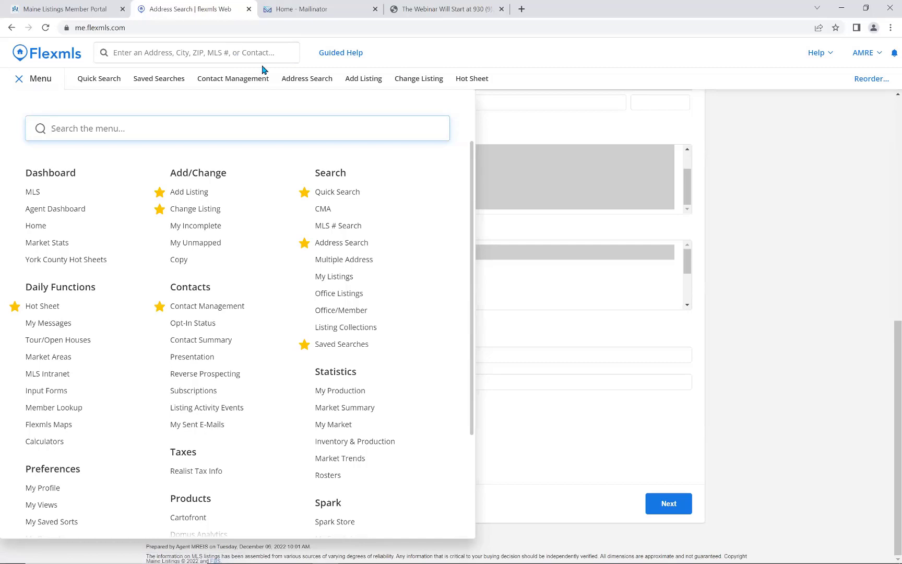
click(342, 314)
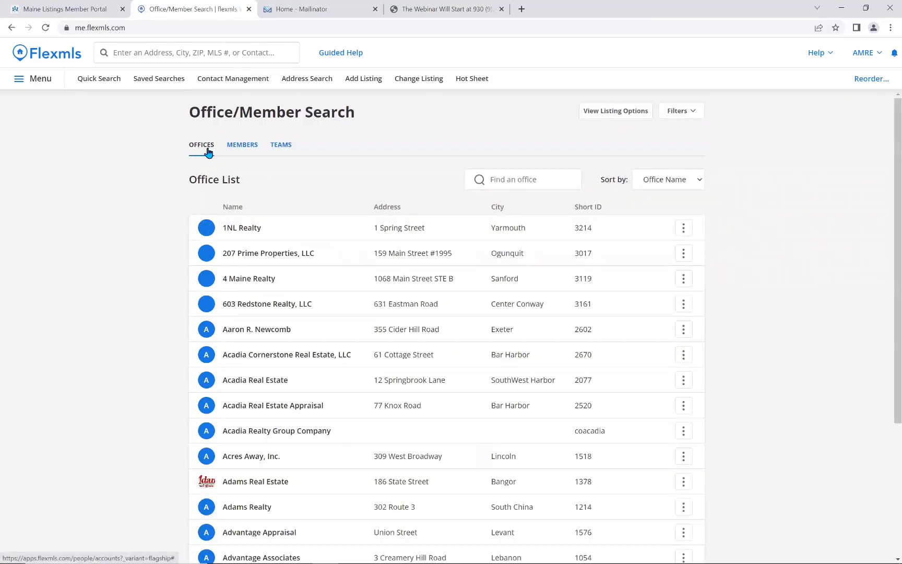
Browse the Members and Teams lists and view team listing options without changing them.
click(241, 147)
click(285, 152)
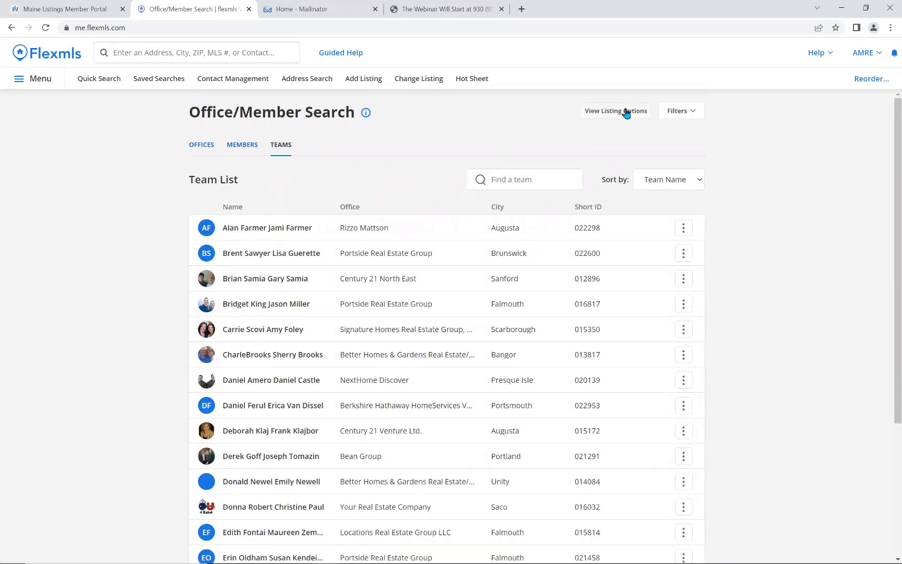
click(626, 113)
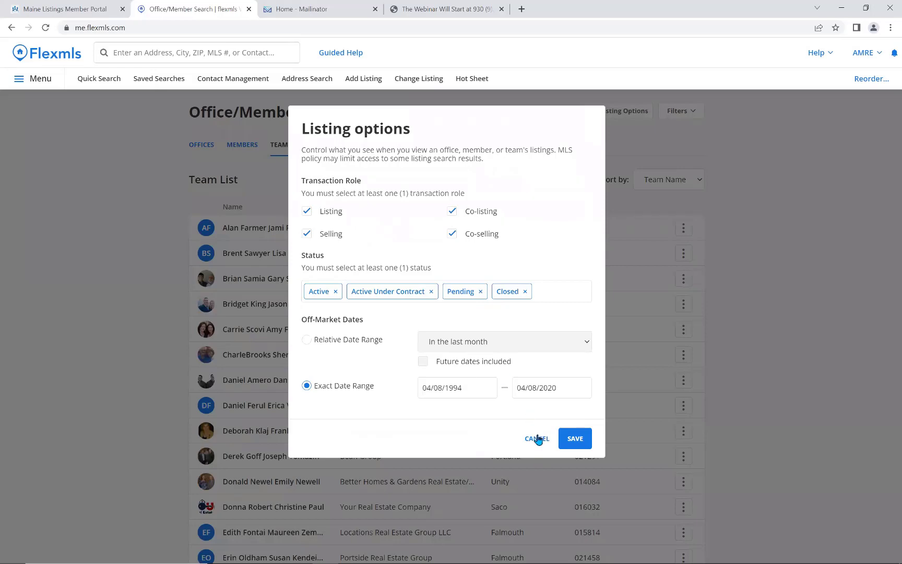
click(535, 437)
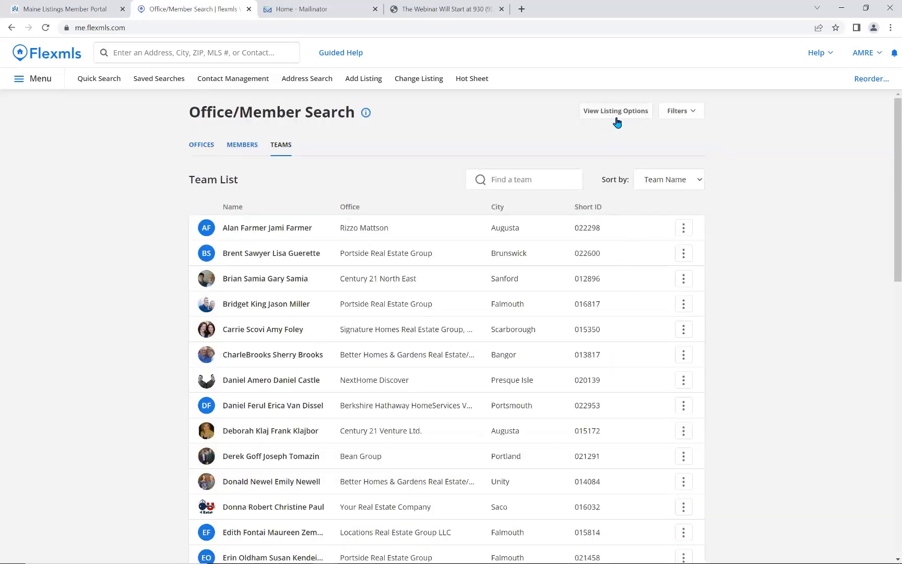
click(33, 83)
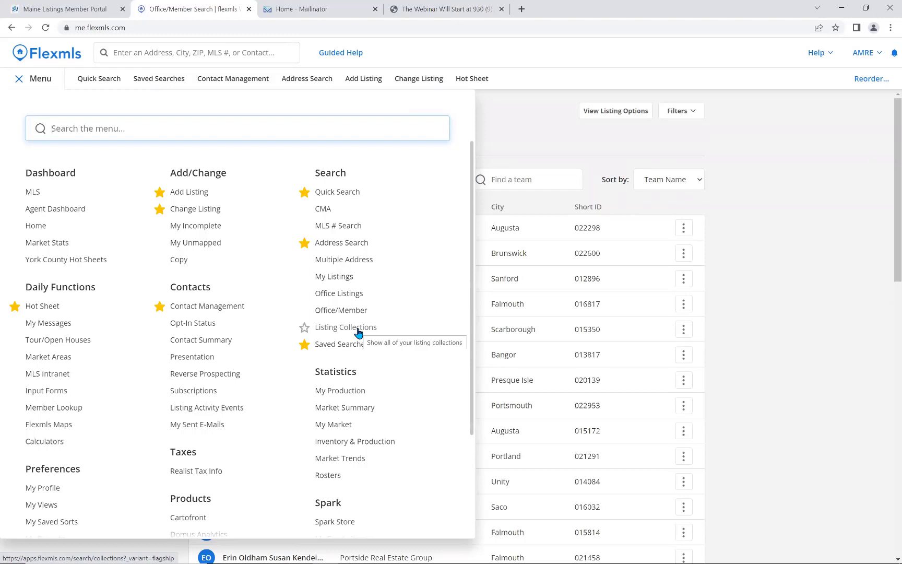
Open Saved Searches and view the Favorites, Drafts and All lists.
click(340, 346)
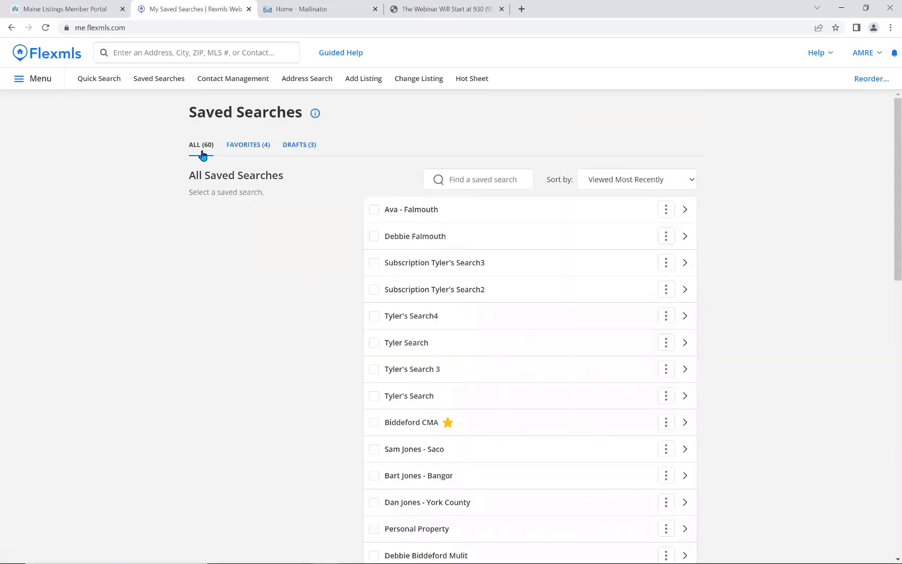
click(248, 145)
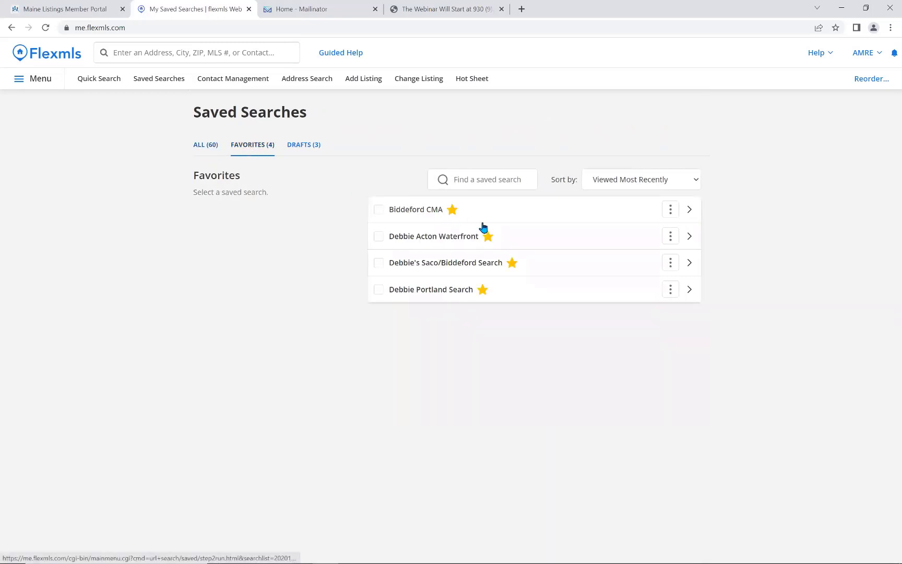
click(300, 148)
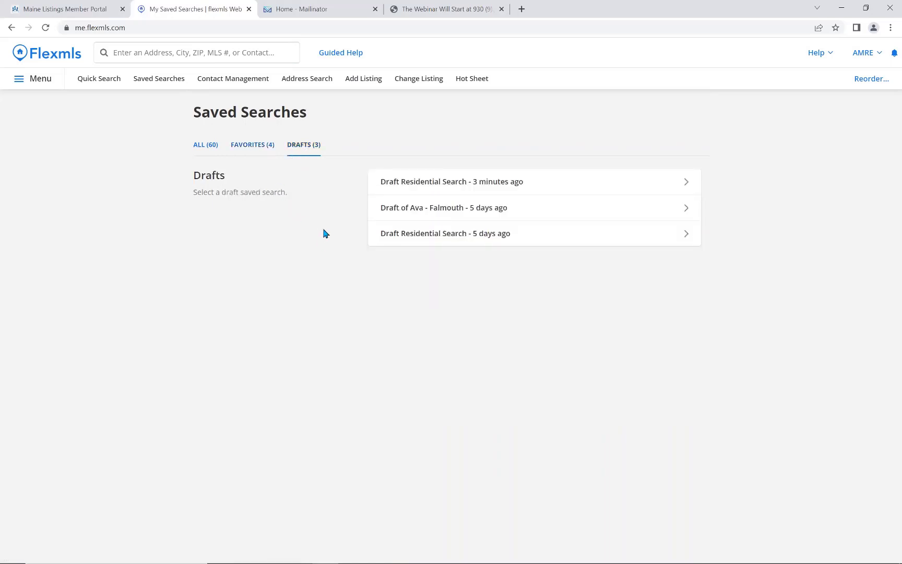
click(207, 152)
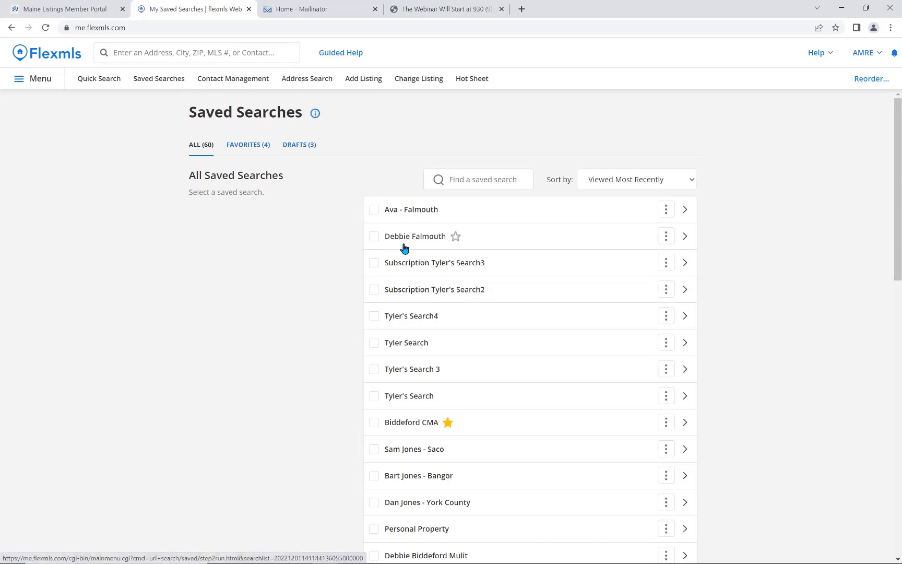
Select the two Falmouth saved searches for deletion.
click(374, 211)
click(374, 237)
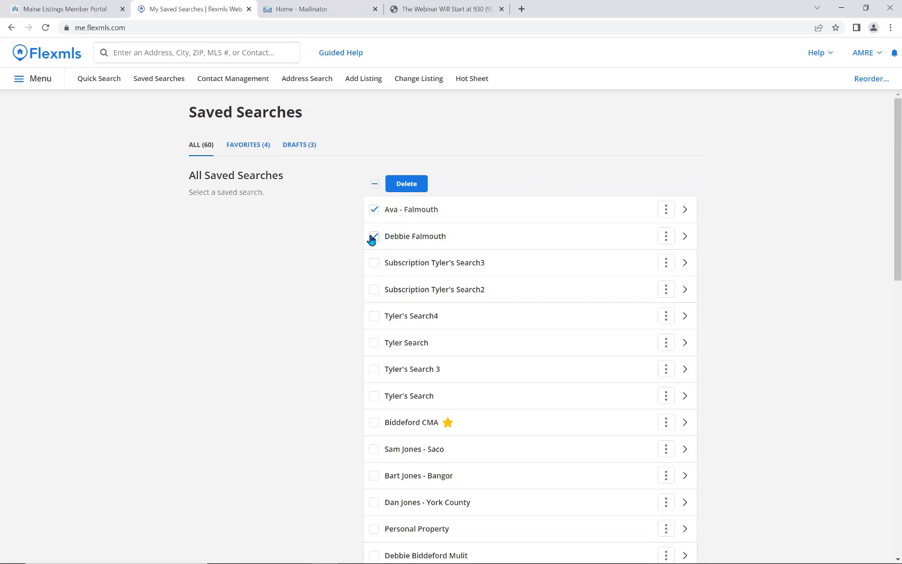
click(374, 238)
click(374, 211)
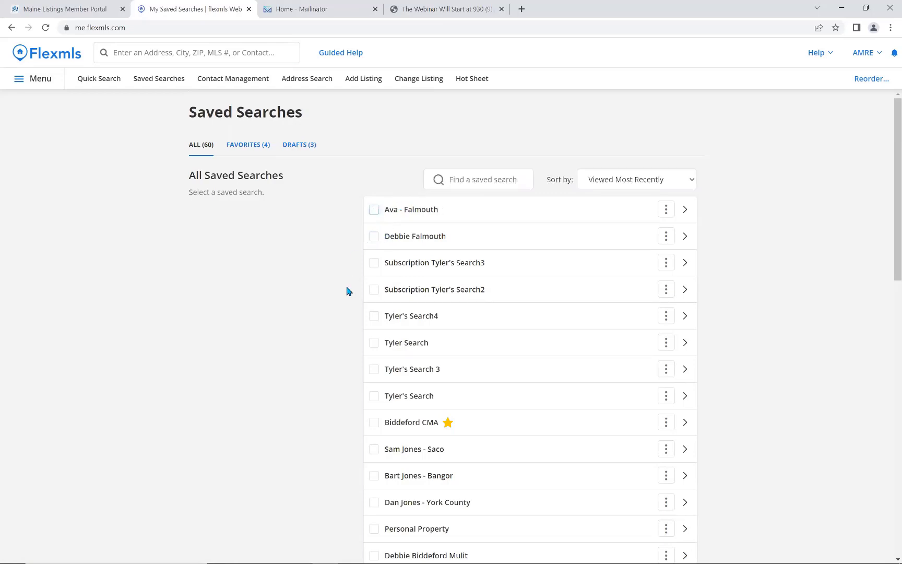
click(373, 210)
click(374, 236)
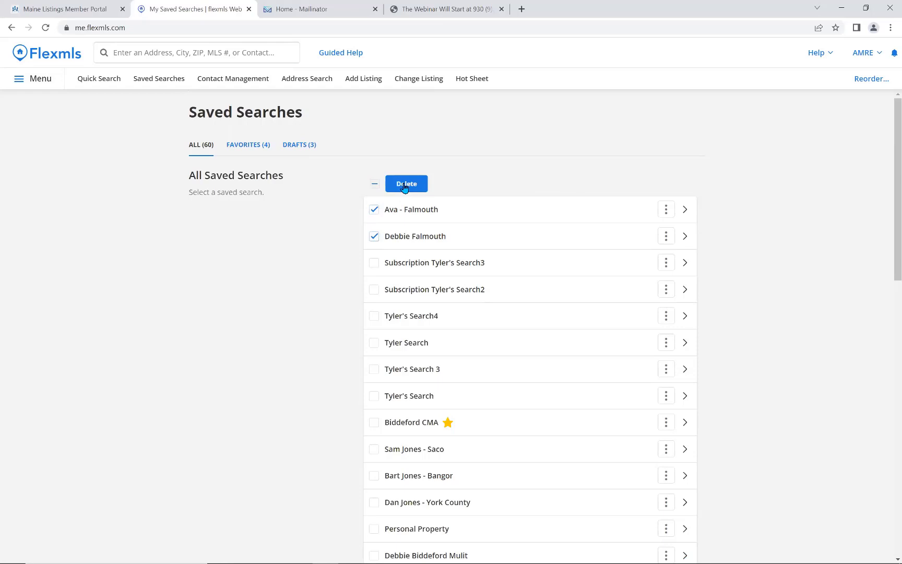
click(28, 83)
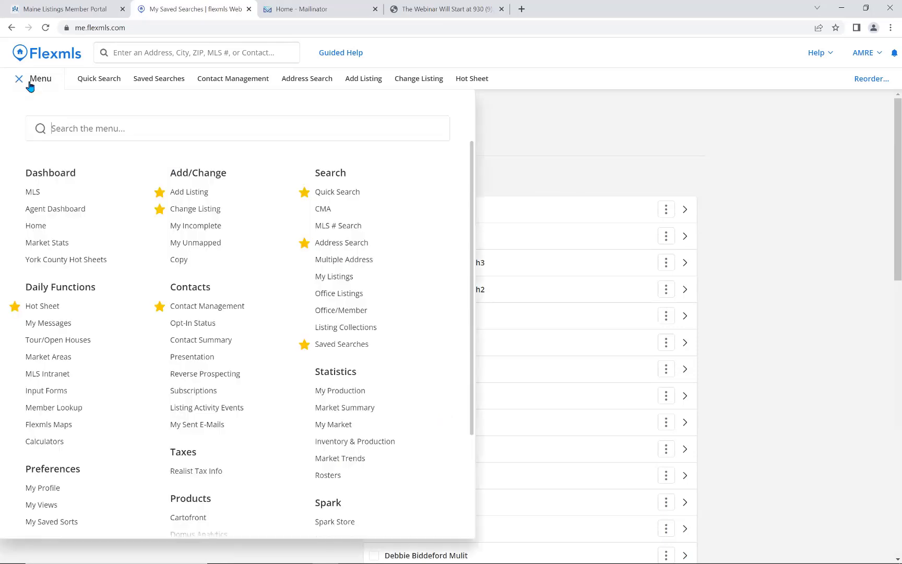
click(335, 243)
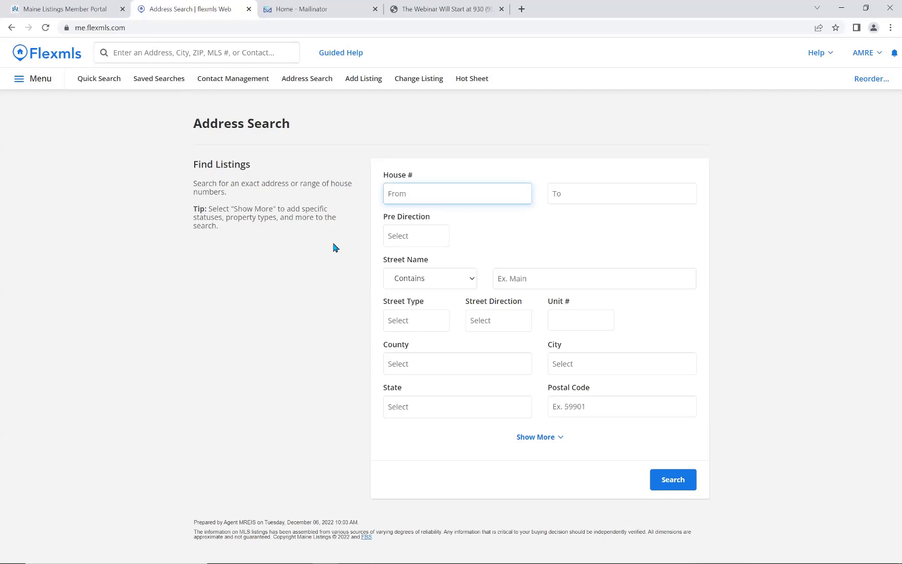
click(560, 281)
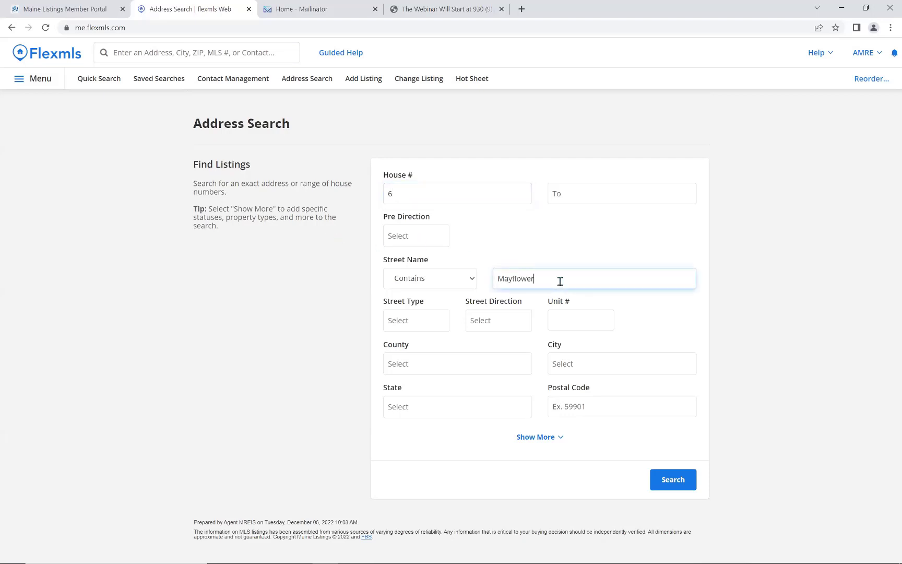
click(579, 363)
text(bidd)
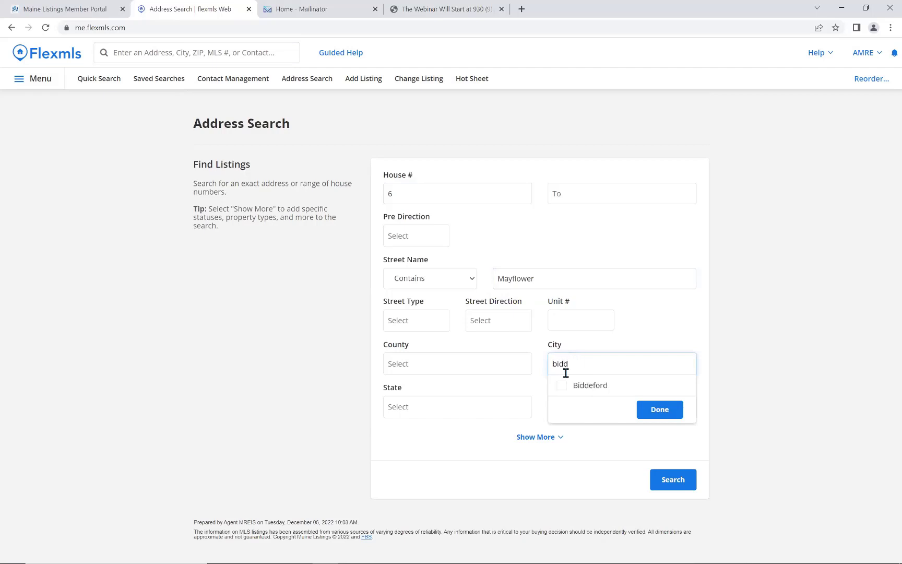
click(564, 386)
click(652, 411)
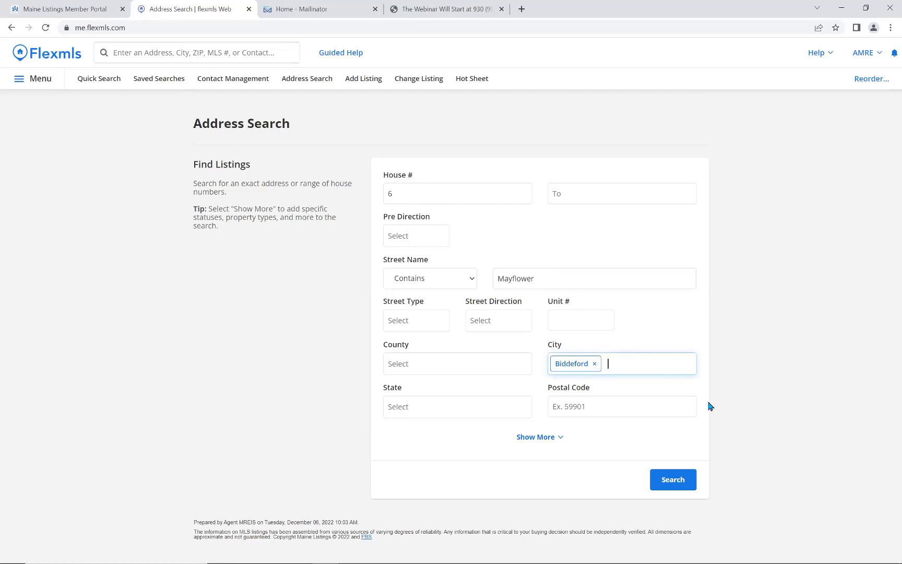
click(673, 481)
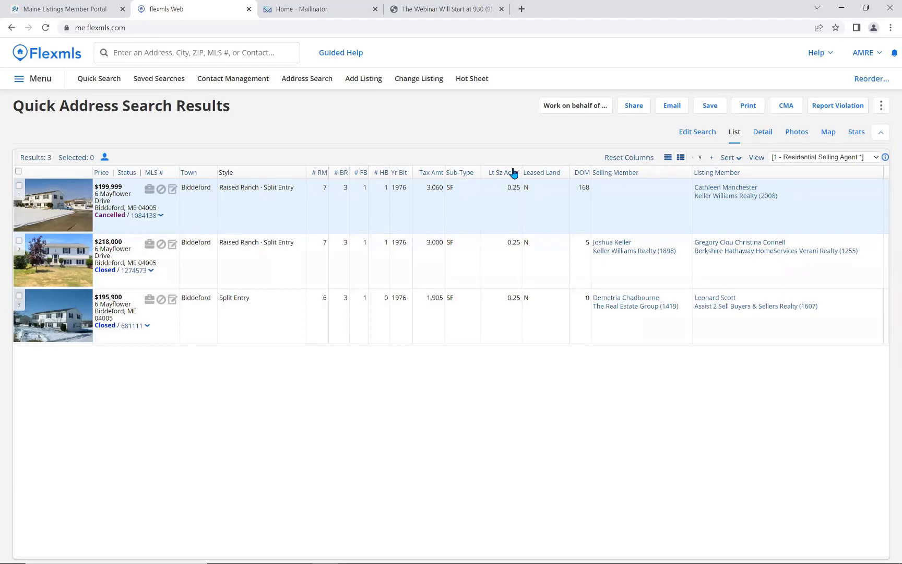
Review the first listing's Private Detail Report, then return to its property and listing history.
click(766, 138)
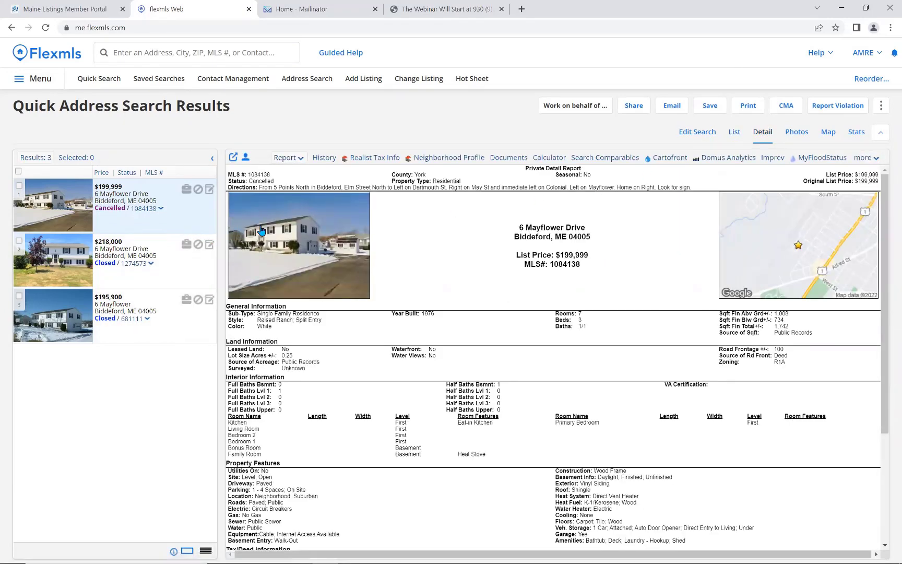
click(320, 161)
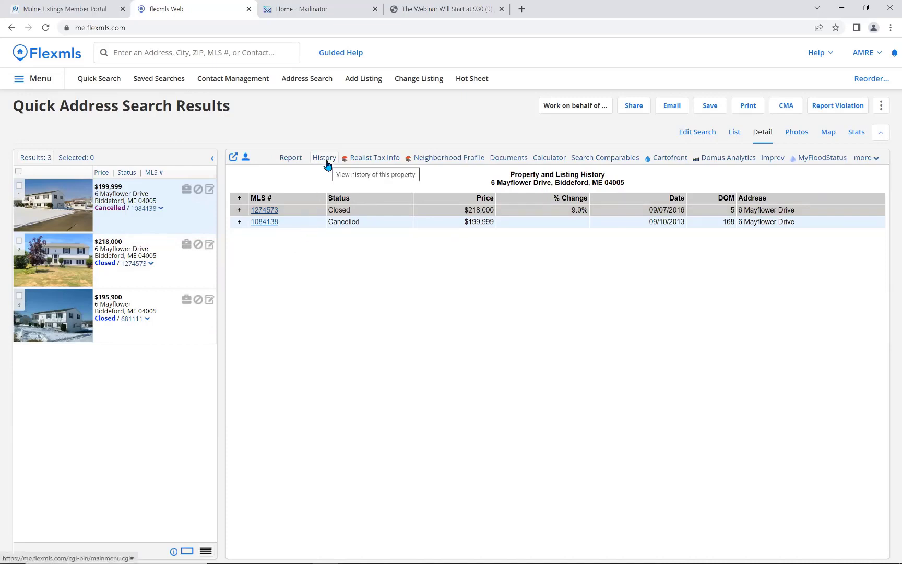
click(296, 160)
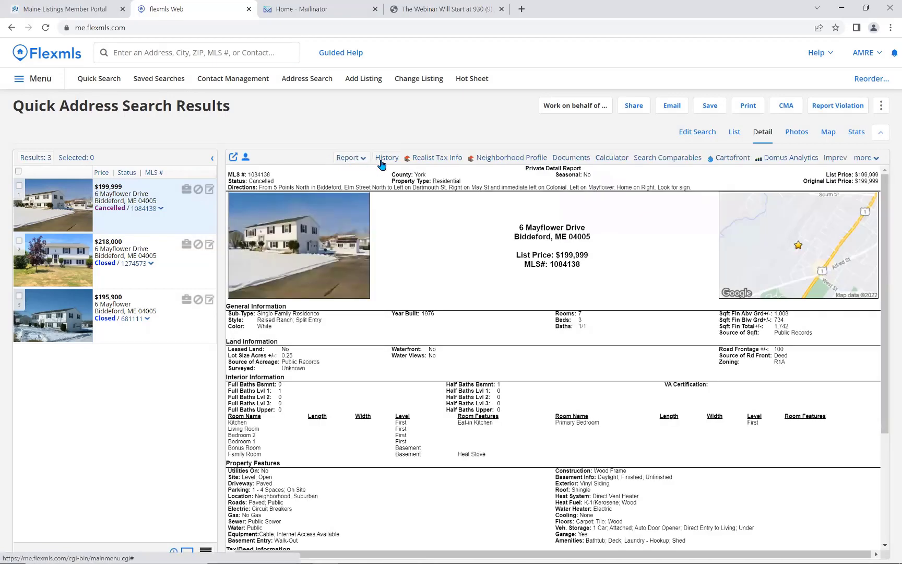
click(382, 163)
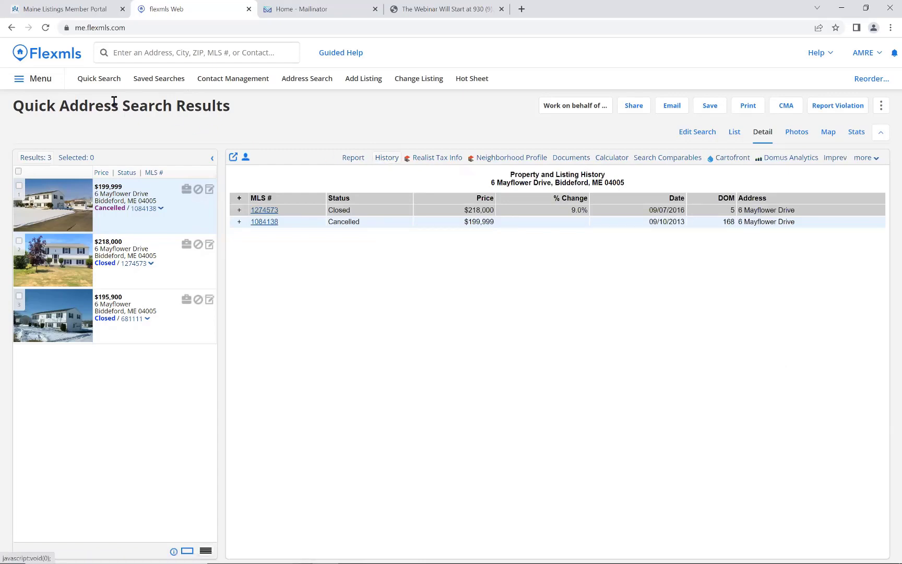
click(30, 84)
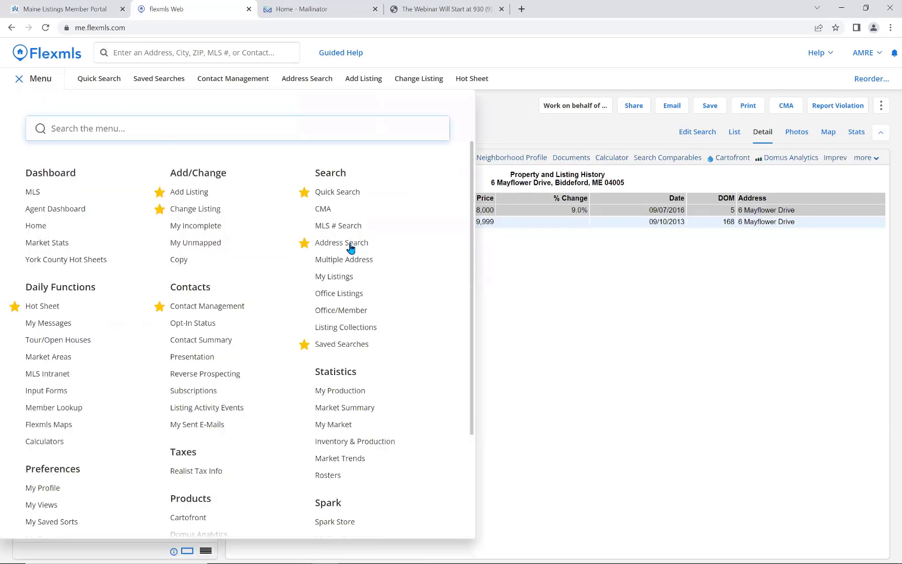
Return to the agent dashboard and star CMA in the menu as a favourite.
click(350, 244)
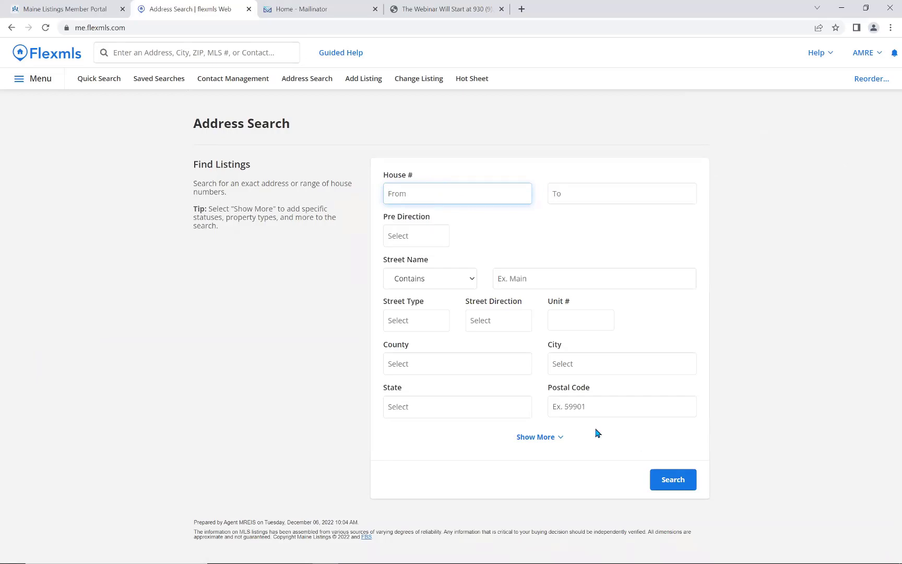
click(67, 58)
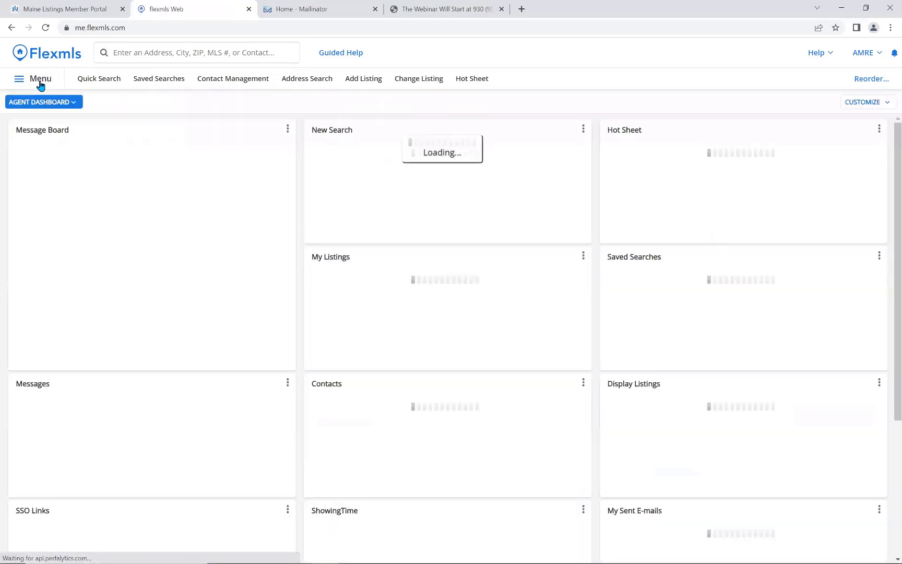
click(38, 81)
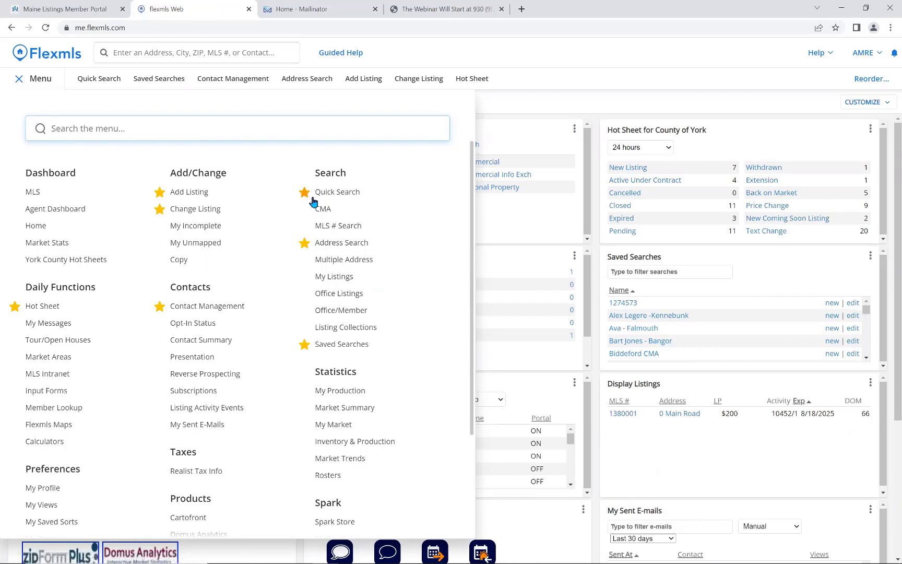
mouse_move(322, 212)
click(305, 211)
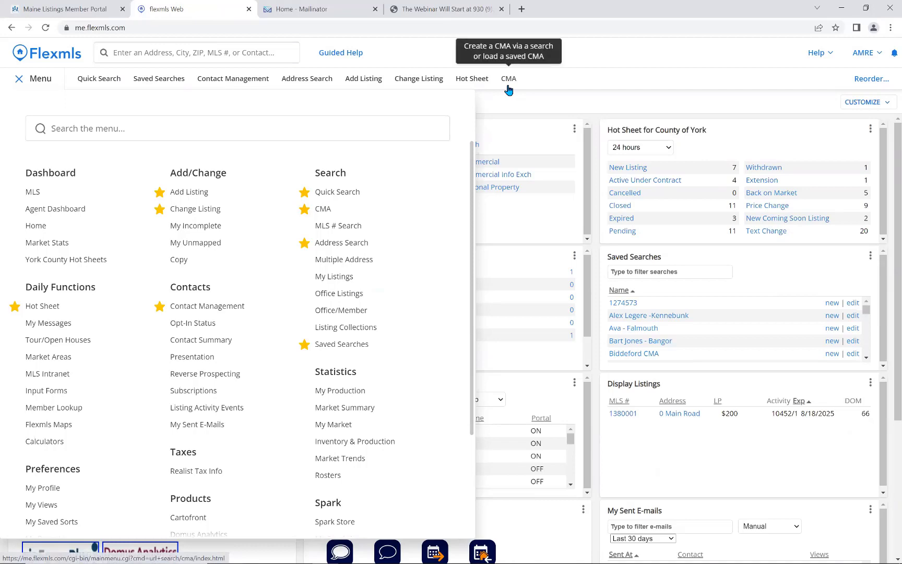
Start a new quick search using the 1 - Residential template.
click(342, 192)
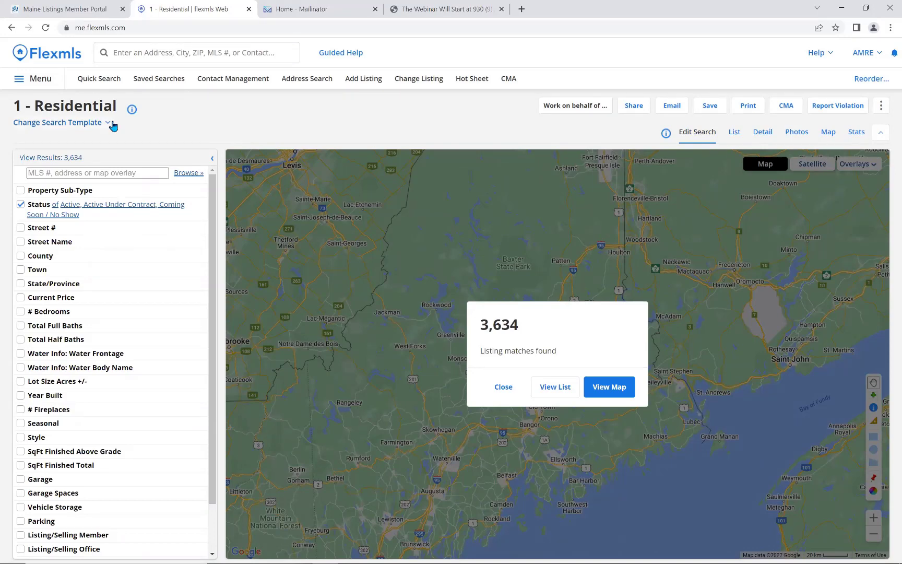
click(107, 124)
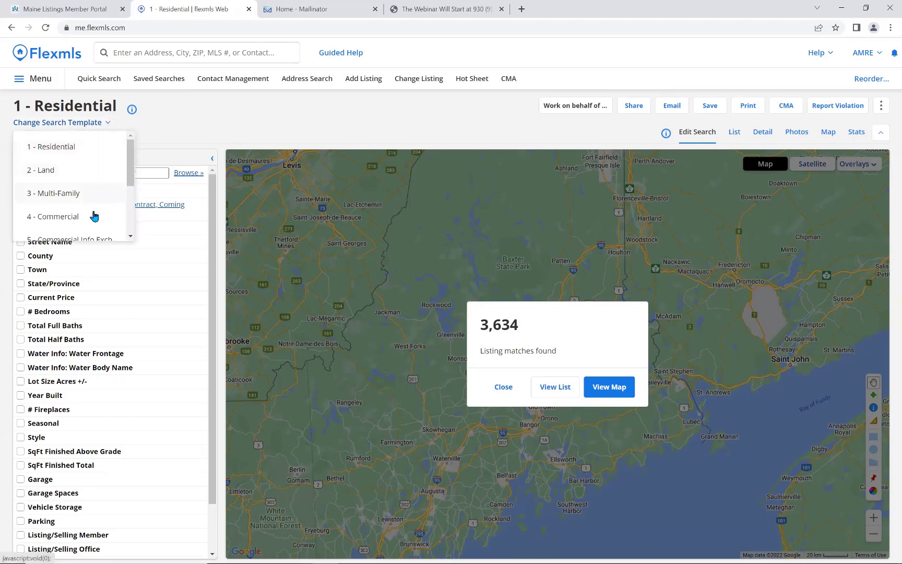
scroll(130, 199, down, 2)
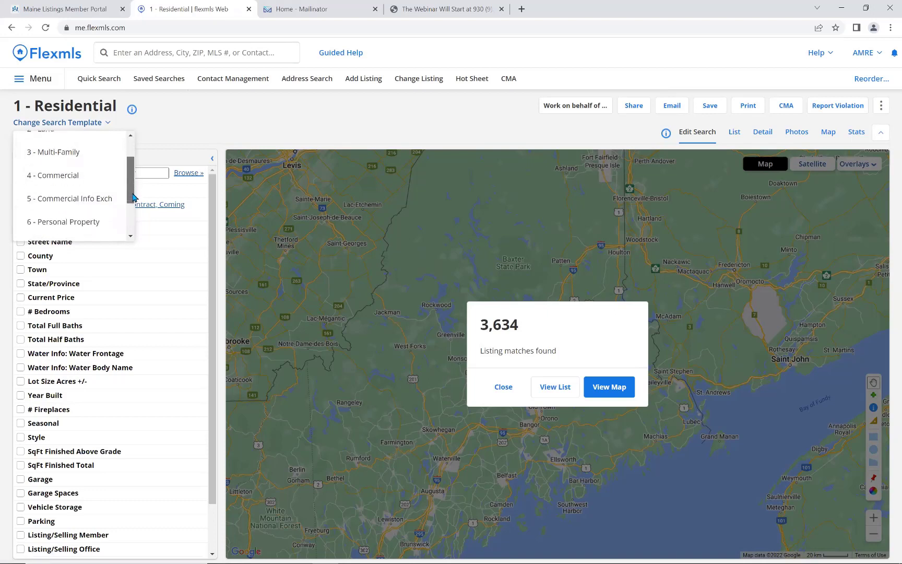
drag(133, 197, 131, 209)
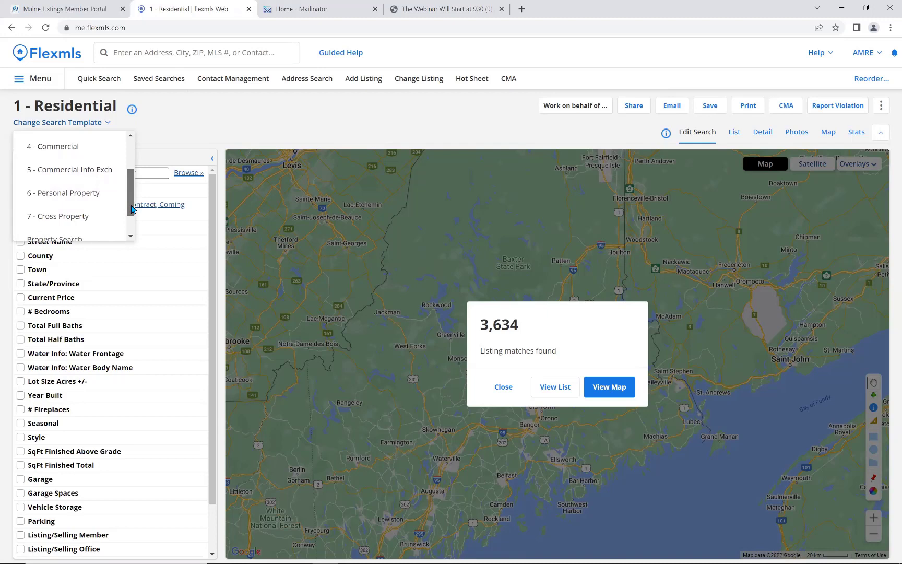
mouse_move(132, 209)
mouse_down()
mouse_move(131, 177)
mouse_move(132, 197)
mouse_up()
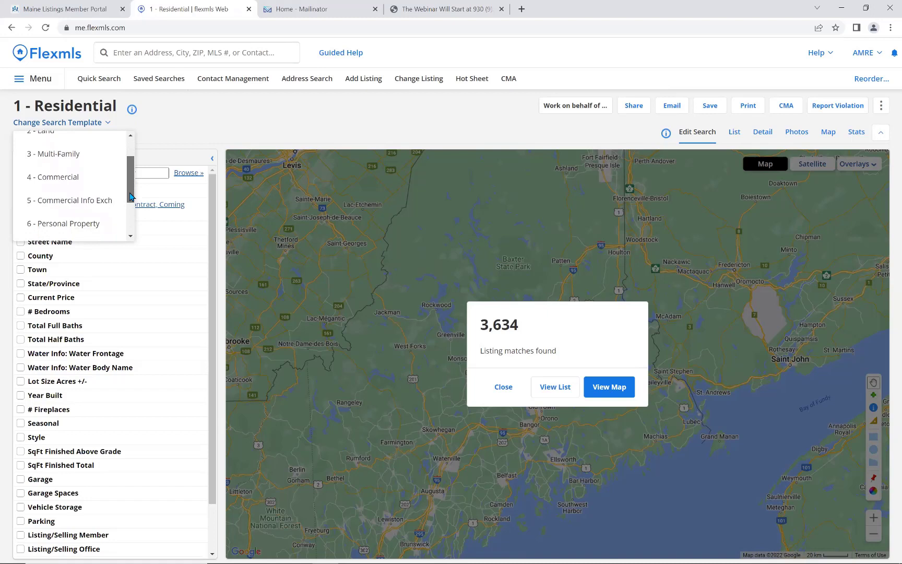
drag(132, 194, 131, 156)
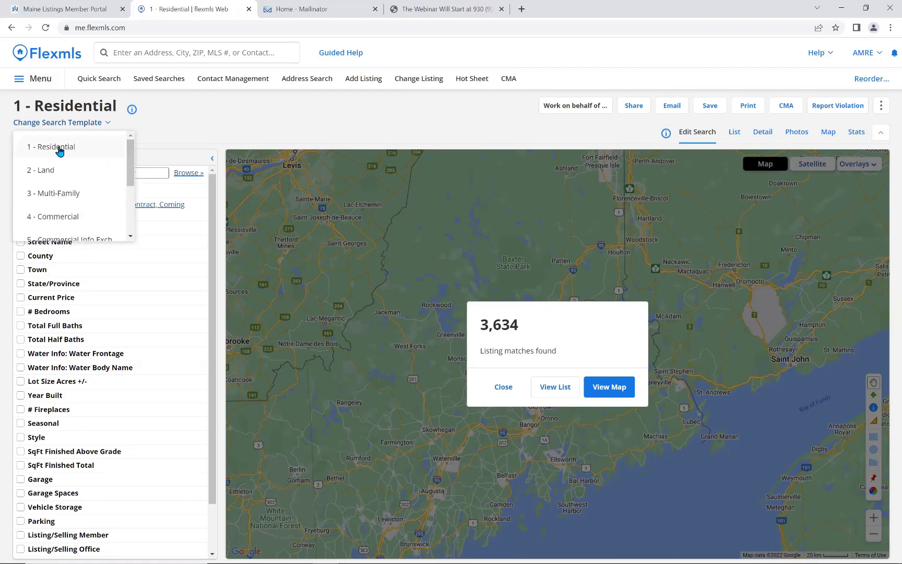
click(46, 152)
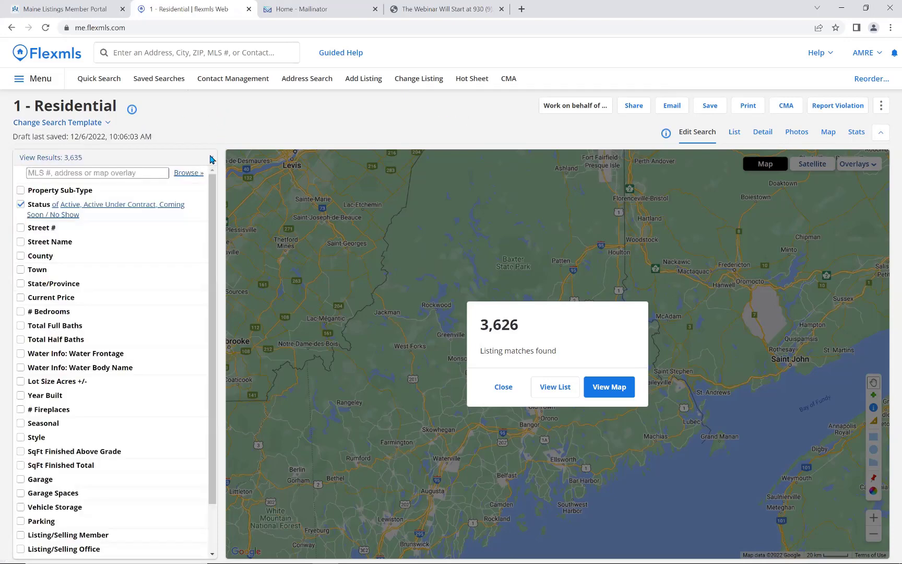
Filter to Single Family Residence with Closed status and a Closed Date range.
click(145, 193)
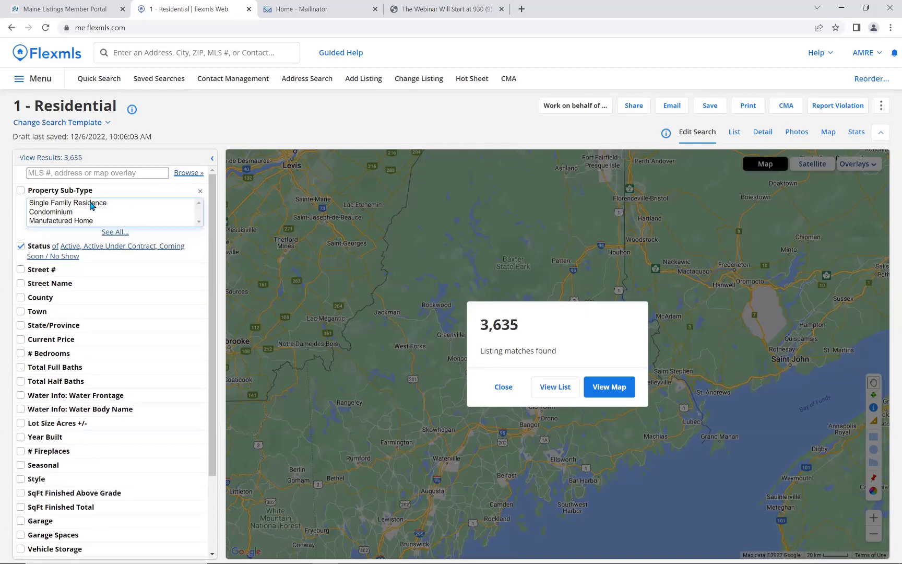
click(107, 204)
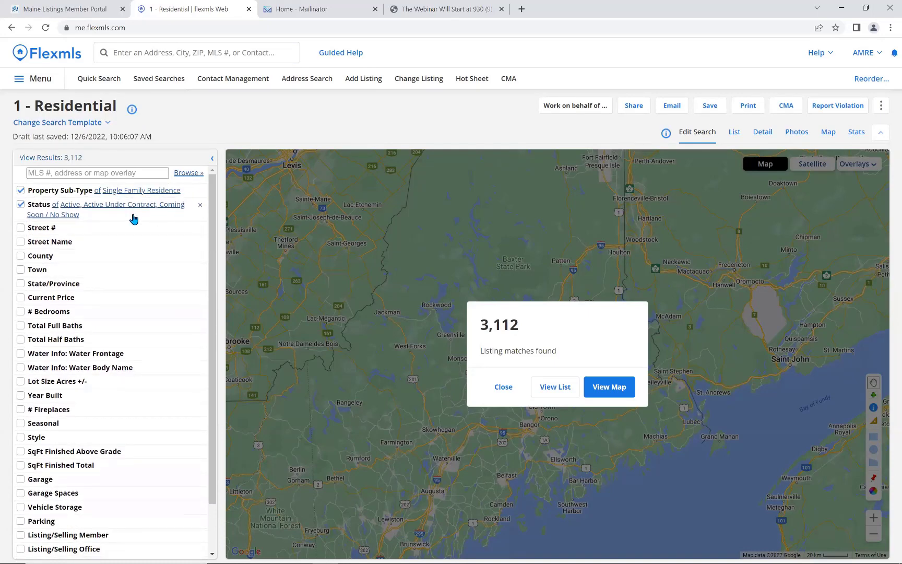
click(133, 215)
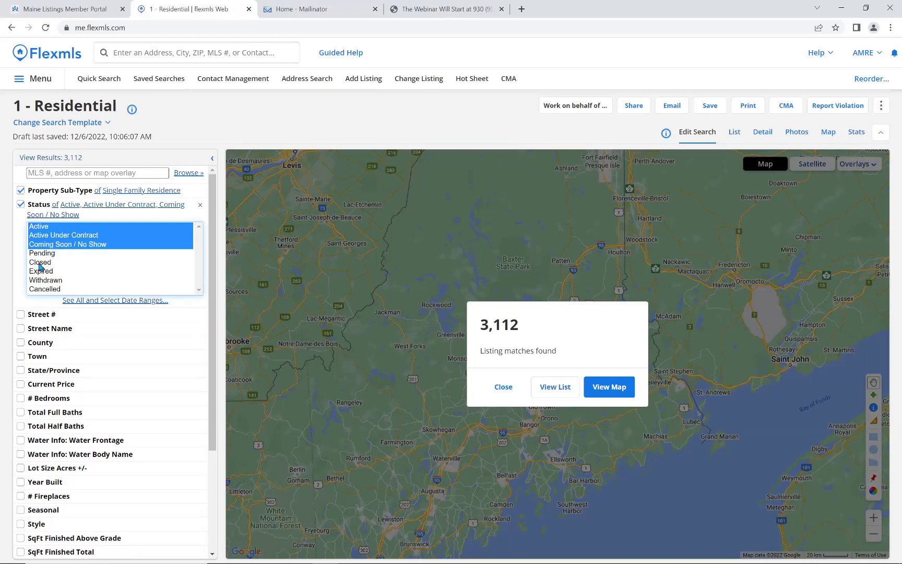
click(41, 262)
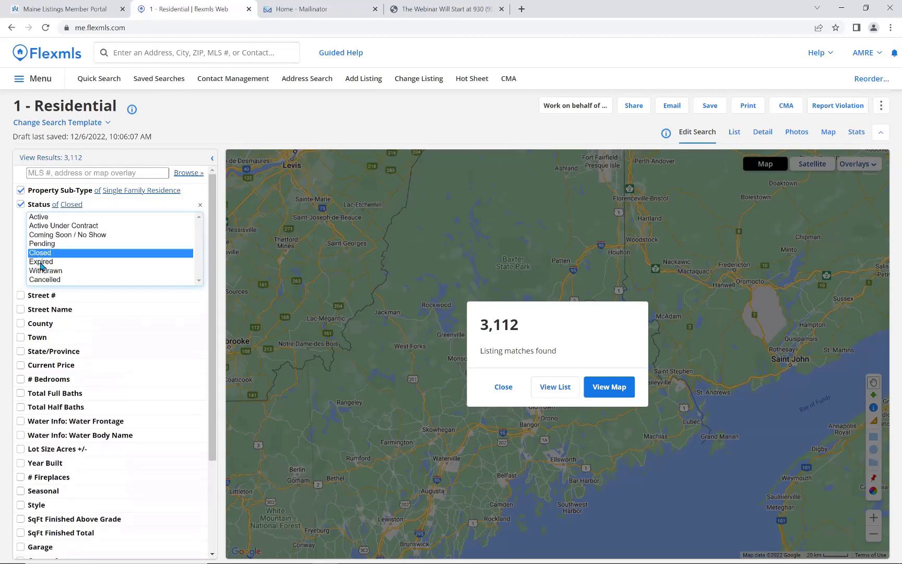
click(74, 329)
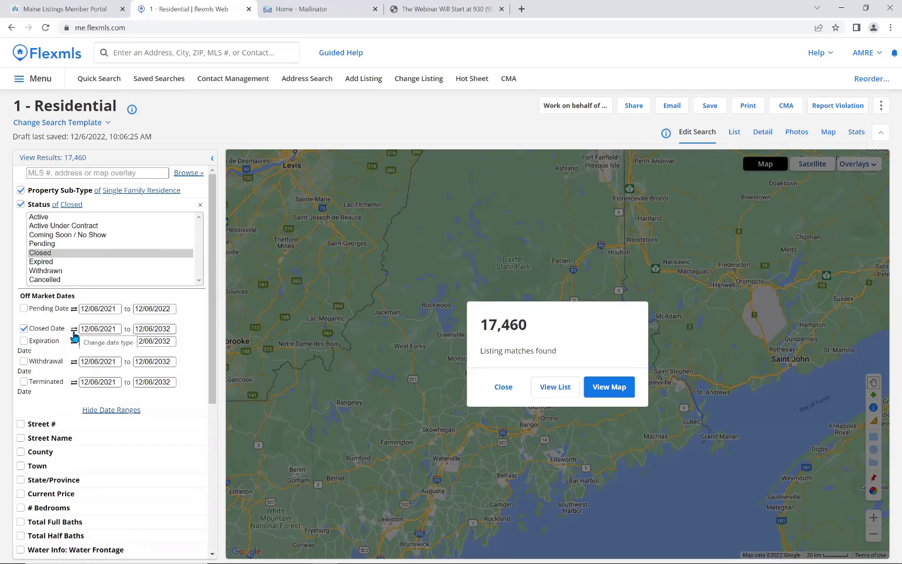
Change the Closed Date filter to a 100 years back period, finding 358,884 listings.
click(74, 337)
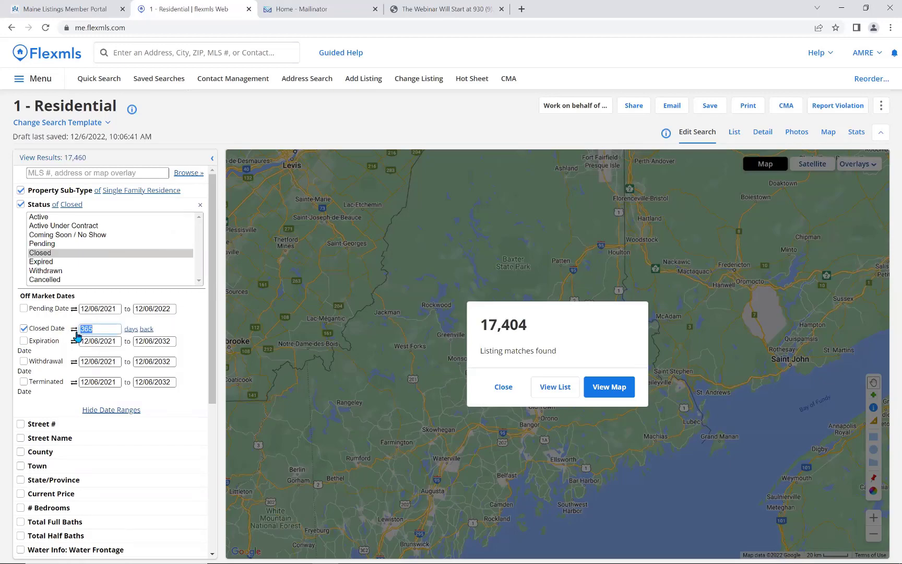
text(90)
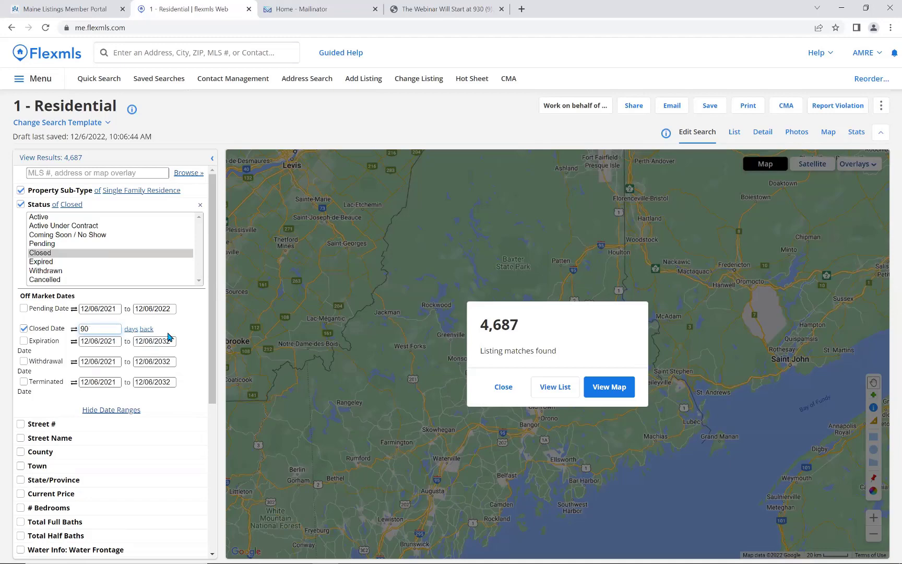
double_click(83, 327)
text(180)
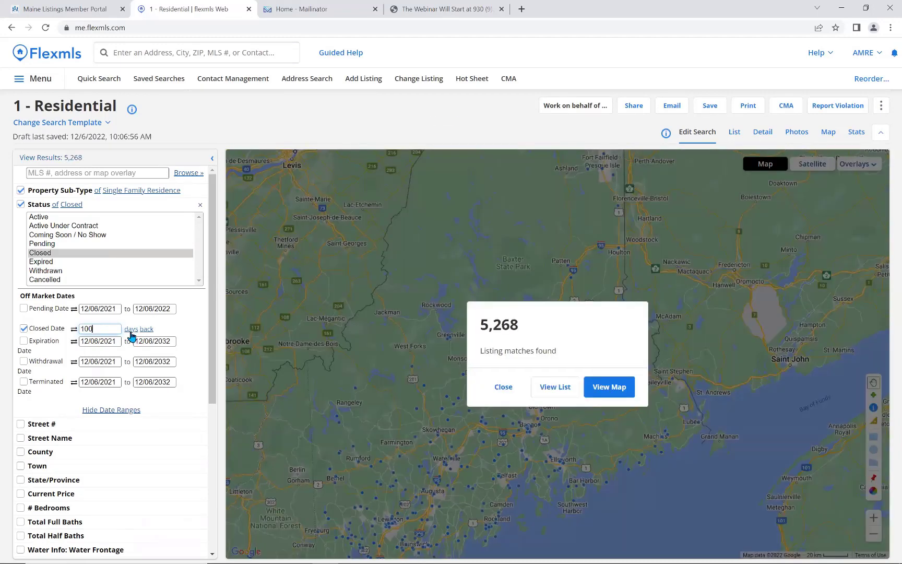
click(131, 333)
click(131, 330)
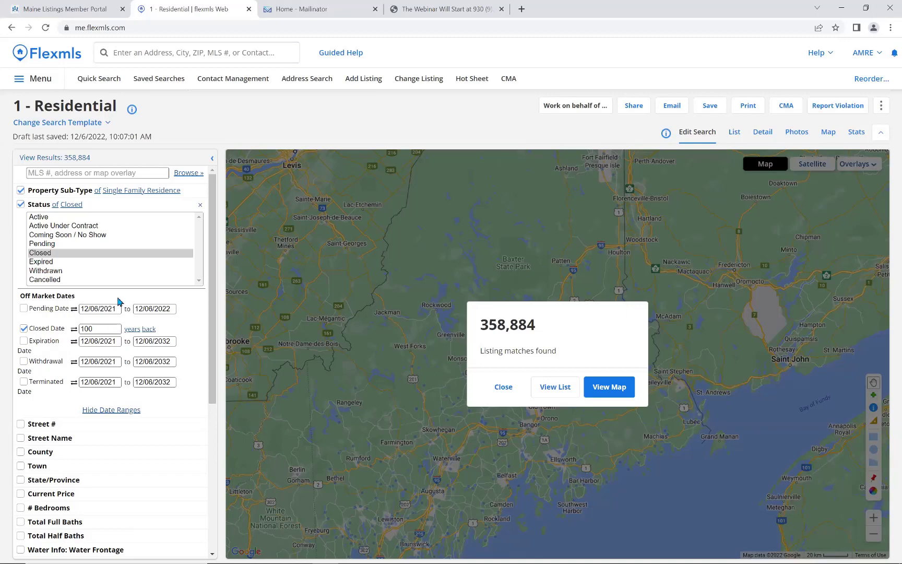
Set status to Active, Active Under Contract and Coming Soon / No Show, hiding date ranges.
click(51, 216)
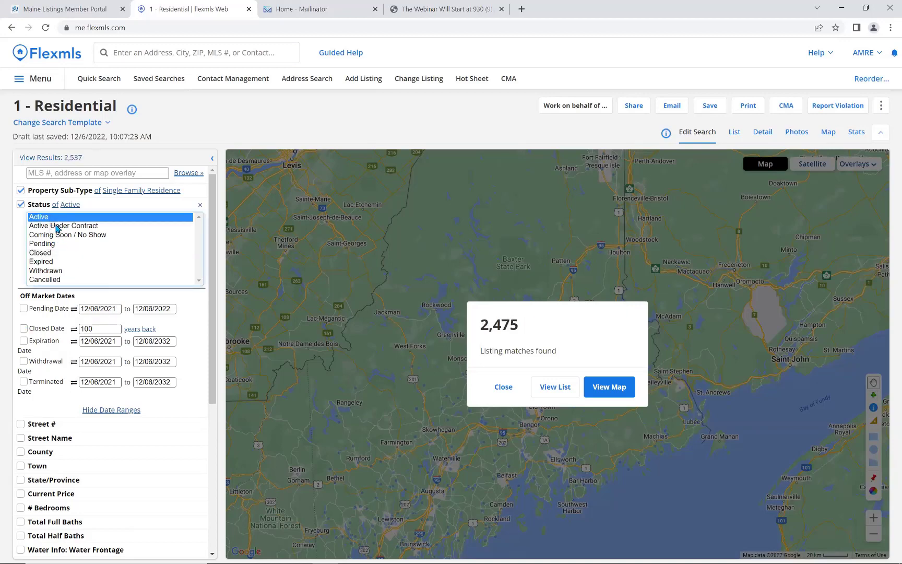
ctrl+click(52, 226)
ctrl+click(57, 235)
click(124, 419)
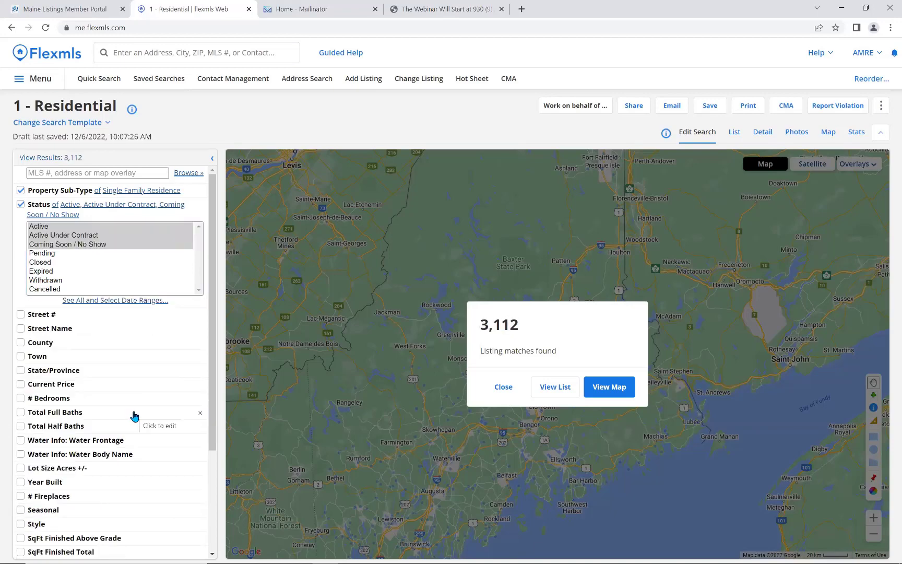
Add a County filter of York, narrowing results to 387 listings.
click(92, 347)
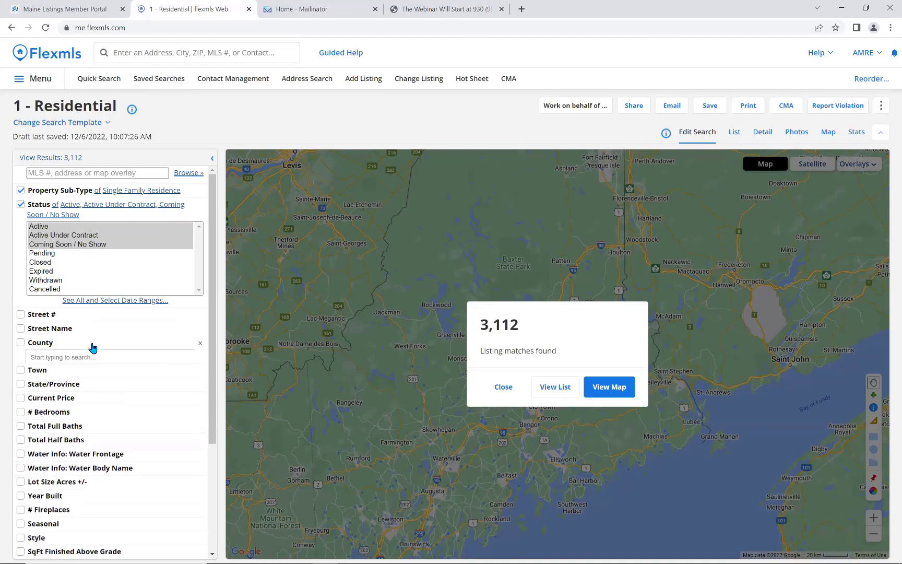
click(87, 358)
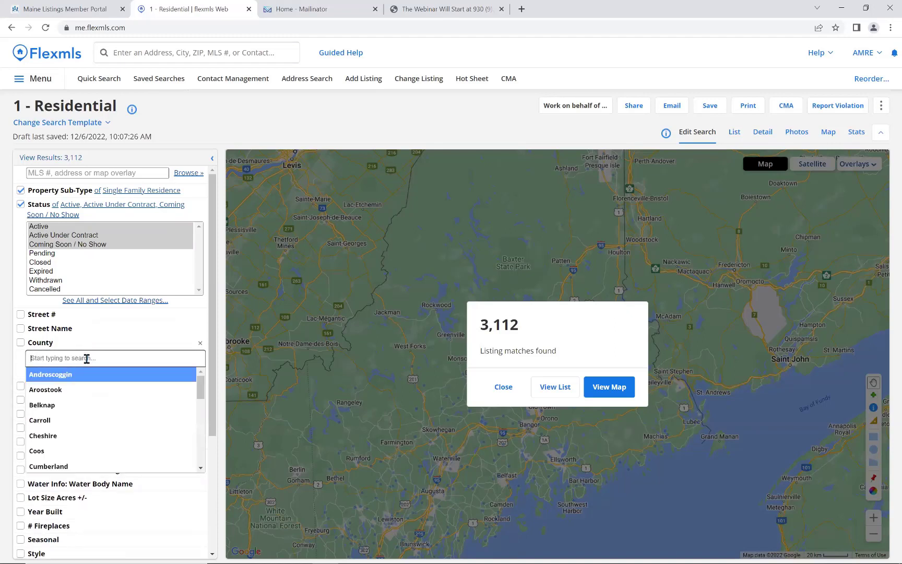
text(yt)
key(BackSpace)
key(BackSpace)
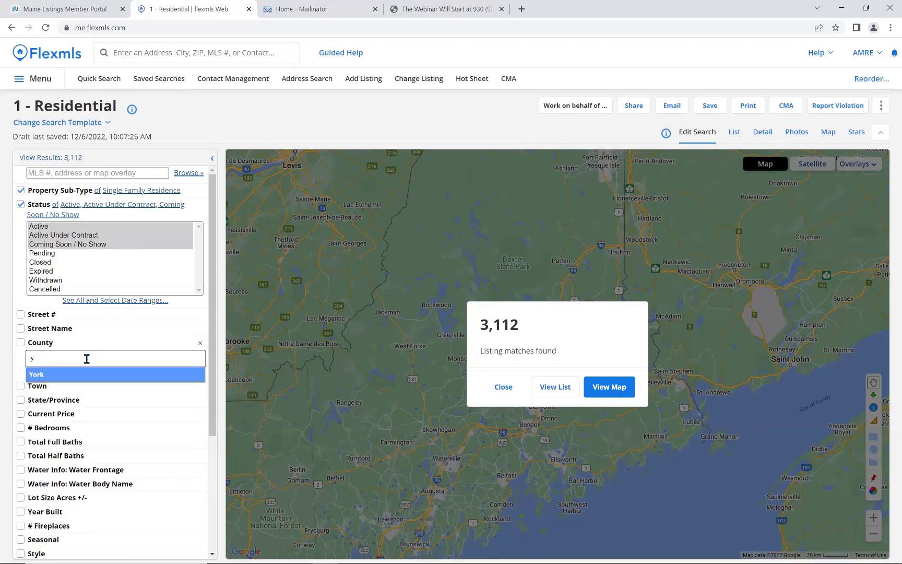
text(or)
click(86, 375)
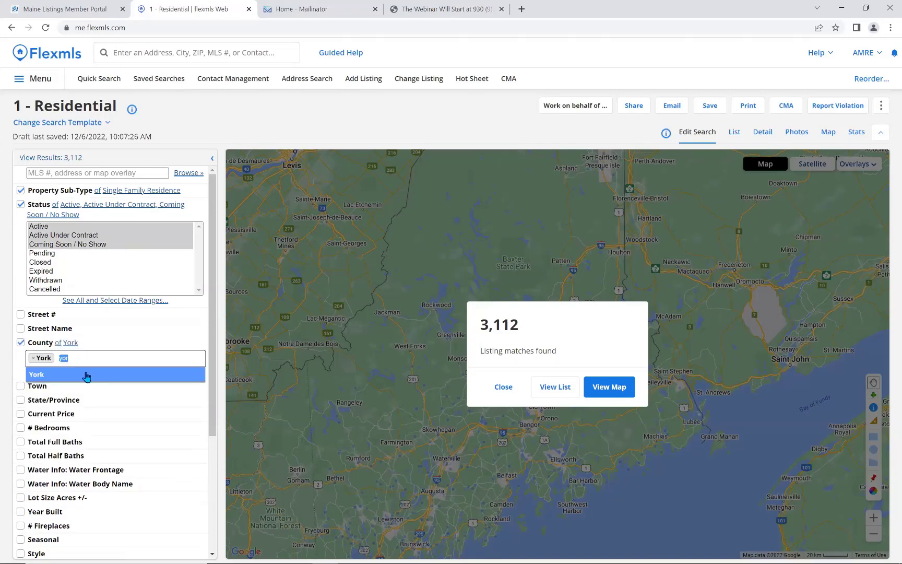
click(102, 349)
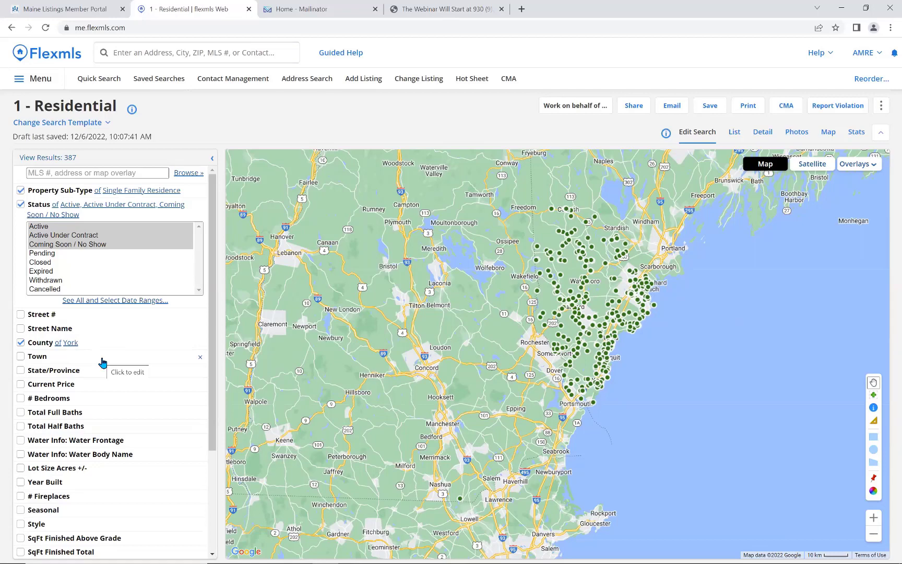
click(103, 361)
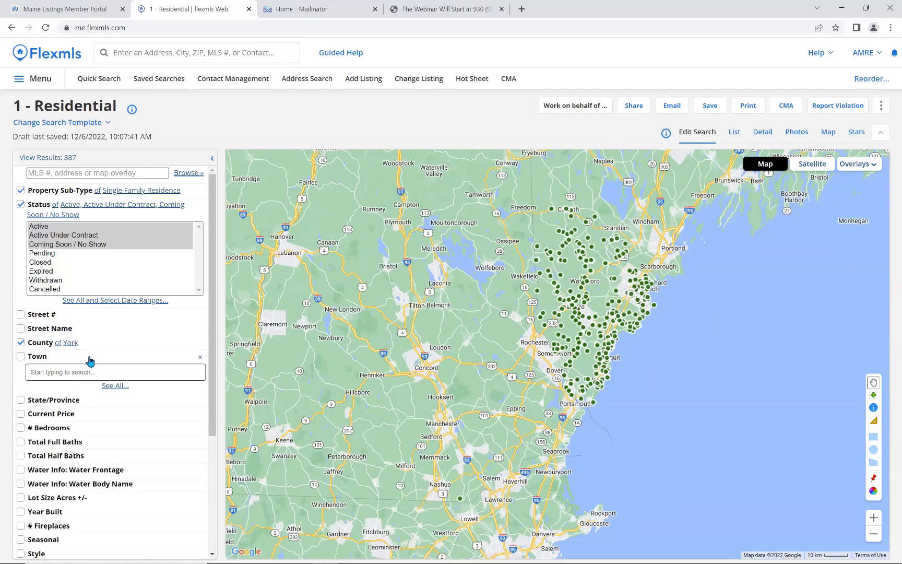
Filter Town to Acton, Alfred, Arundel and Biddeford, leaving 39 results.
click(123, 386)
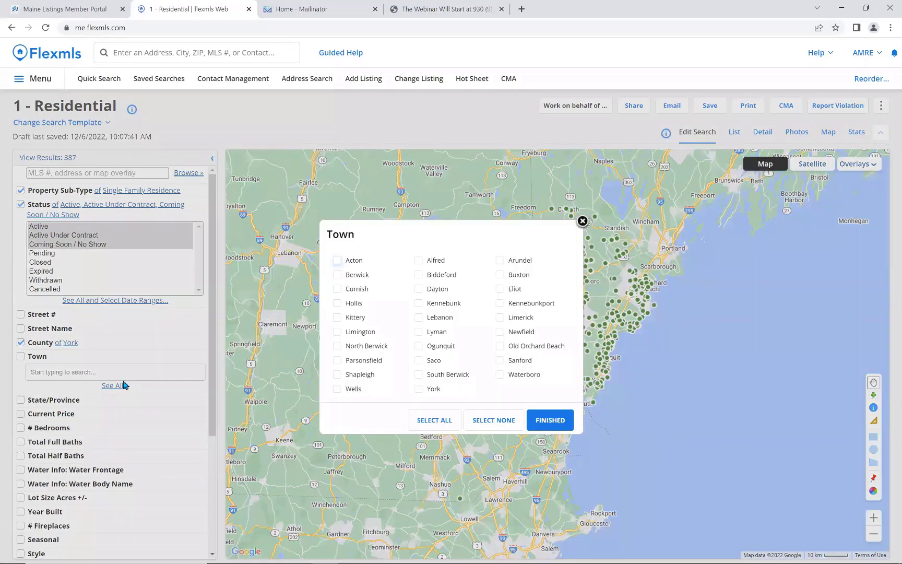
click(337, 260)
click(419, 261)
click(502, 261)
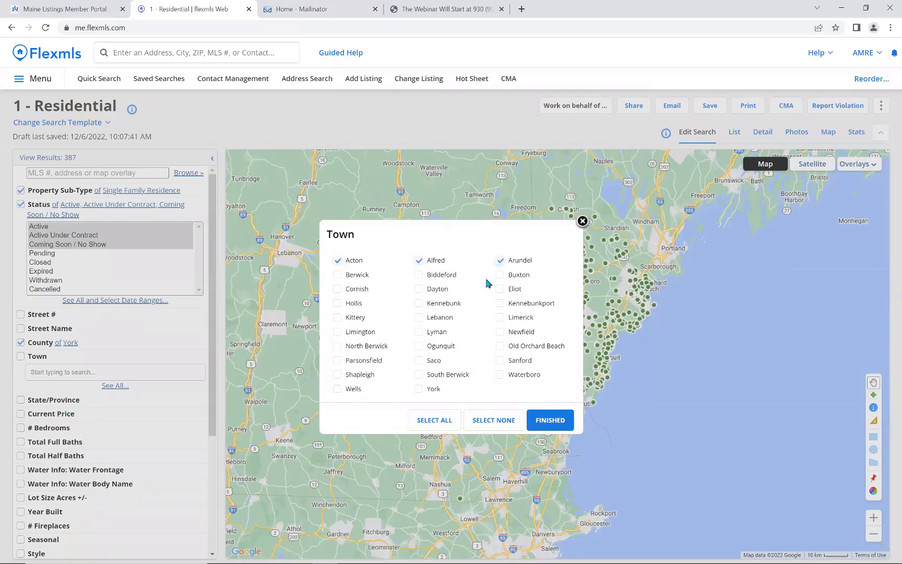
click(419, 275)
click(549, 420)
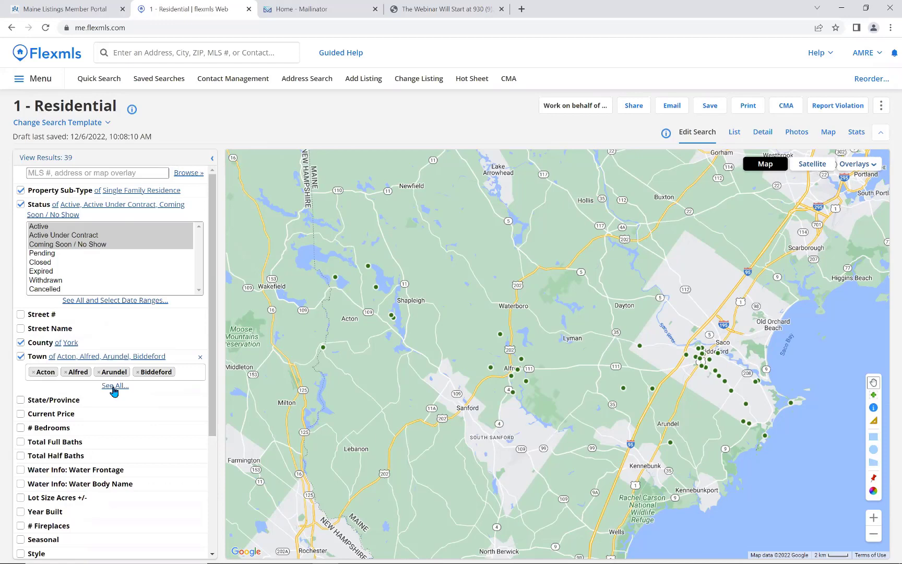
click(115, 386)
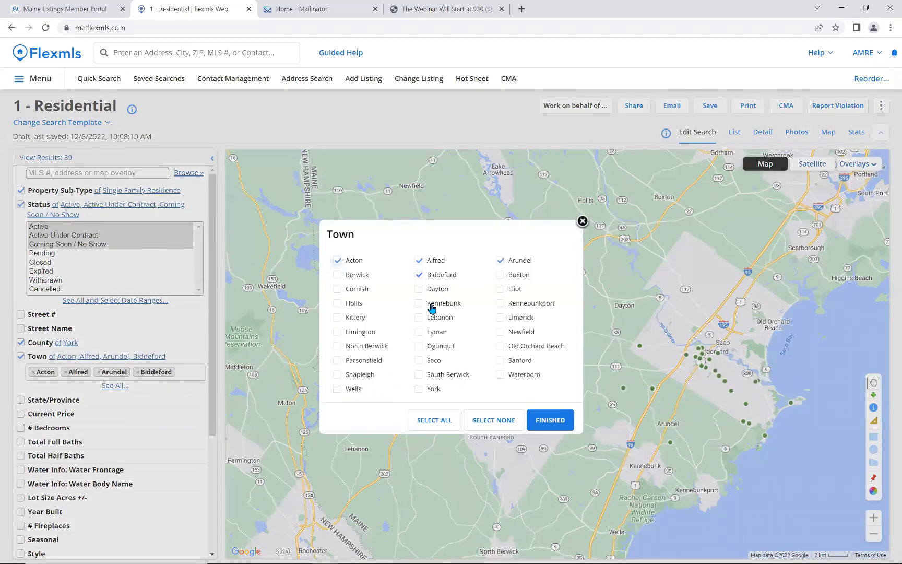
click(543, 421)
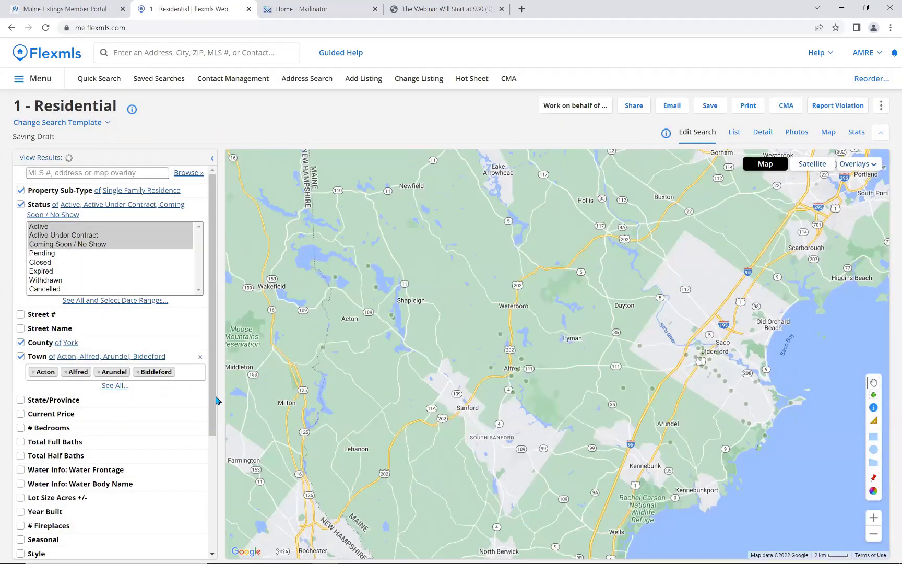
Set Current Price minimum to 300 and maximum bedrooms to 3, leaving 24 results.
drag(213, 403, 193, 465)
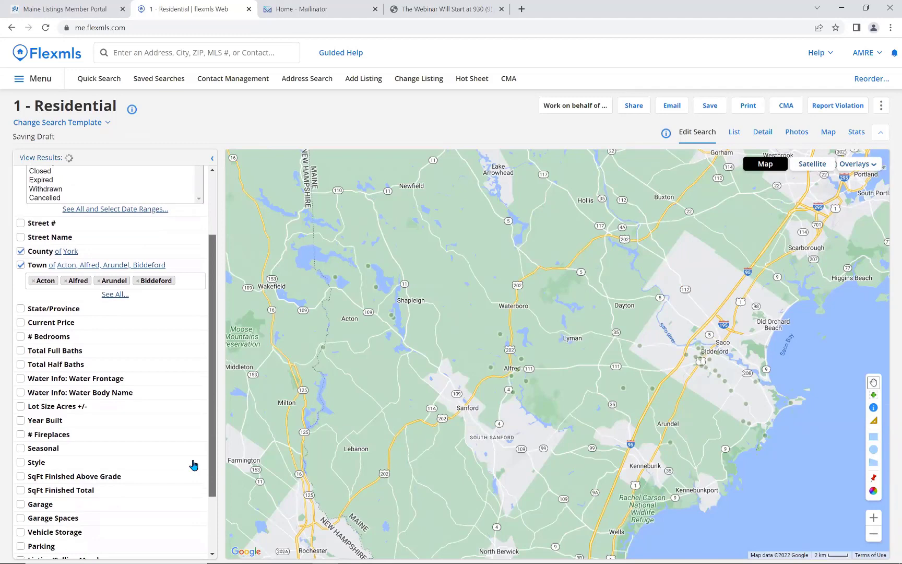
click(79, 322)
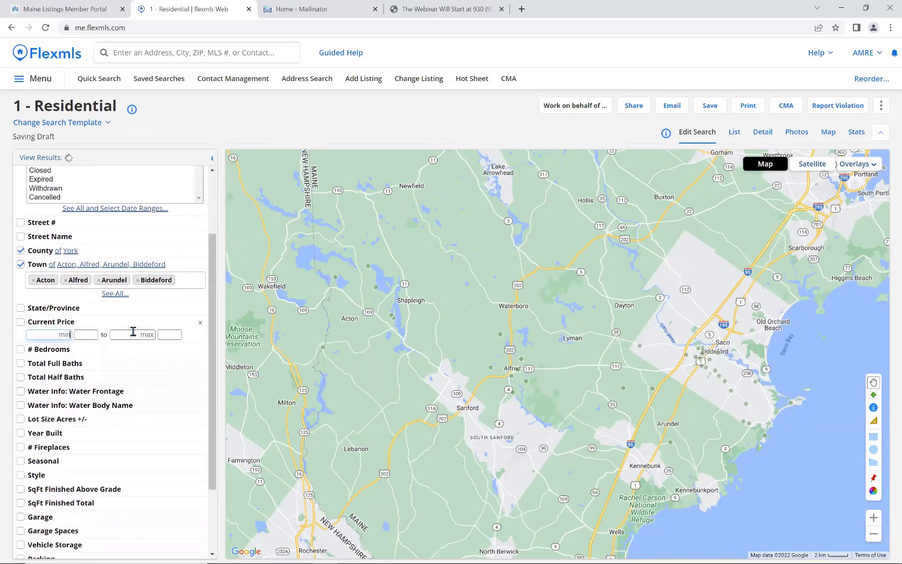
text(300)
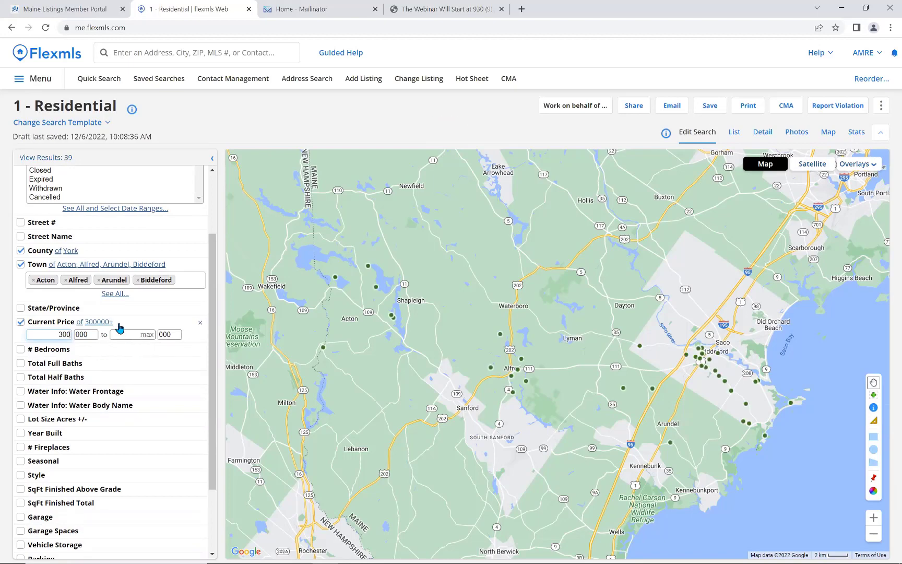
click(82, 353)
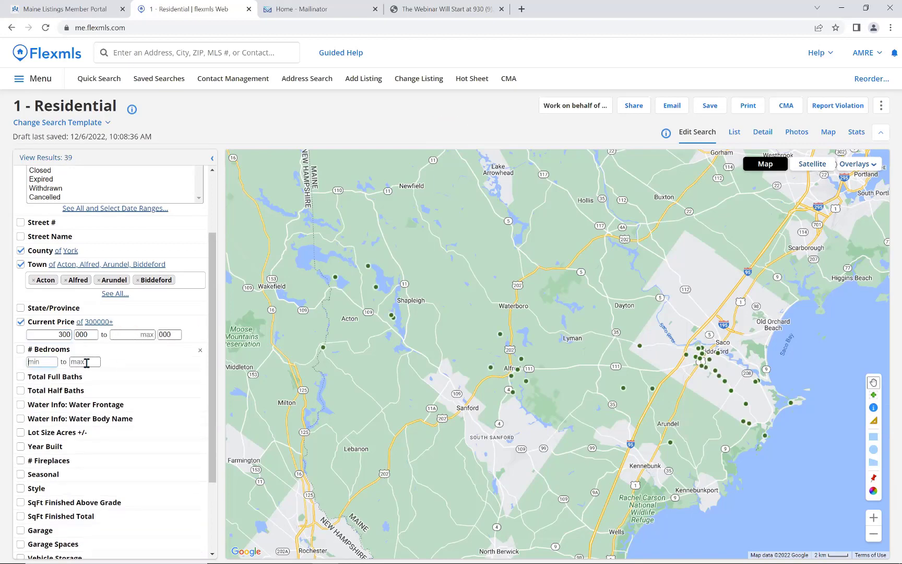
click(86, 362)
text(3)
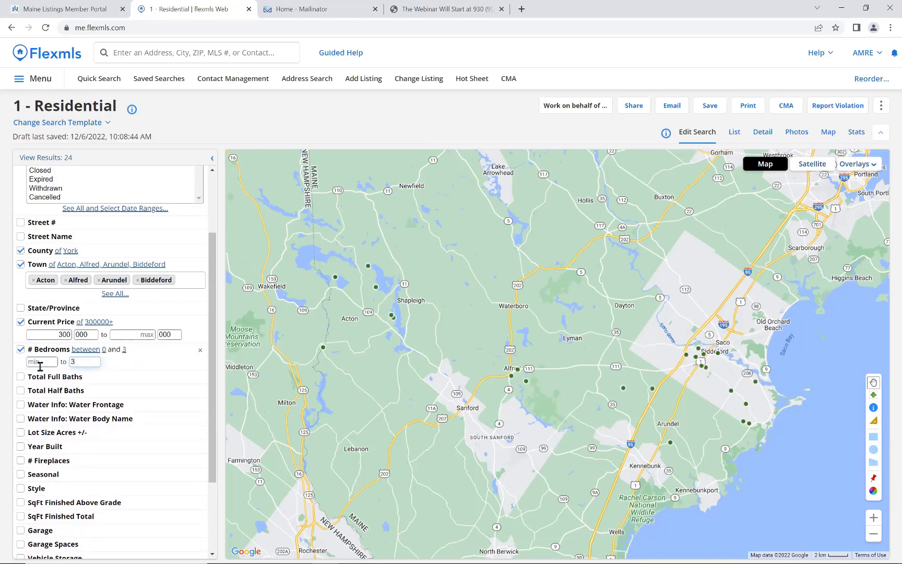
scroll(128, 400, down, 2)
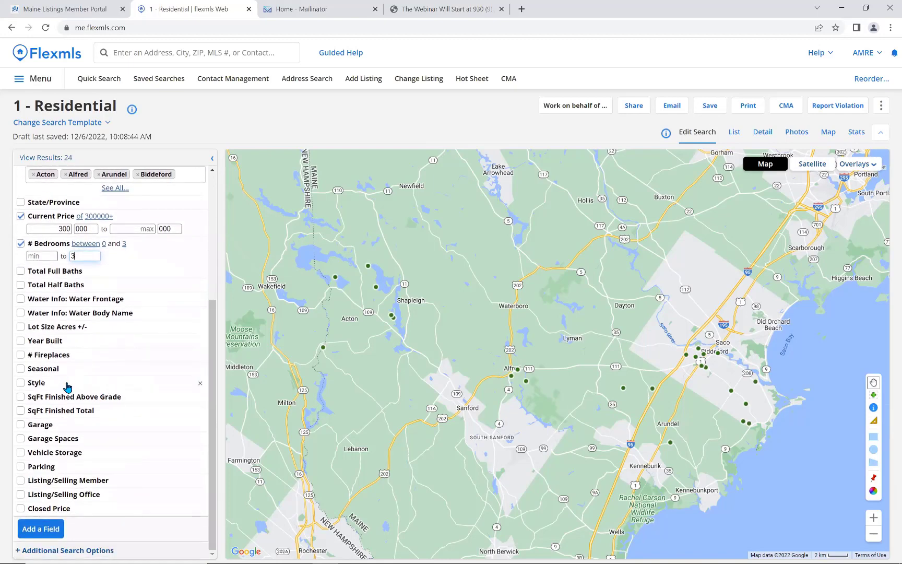
Set the Style criterion to exclude Split Entry and Raised Ranch, leaving 23 results.
click(53, 387)
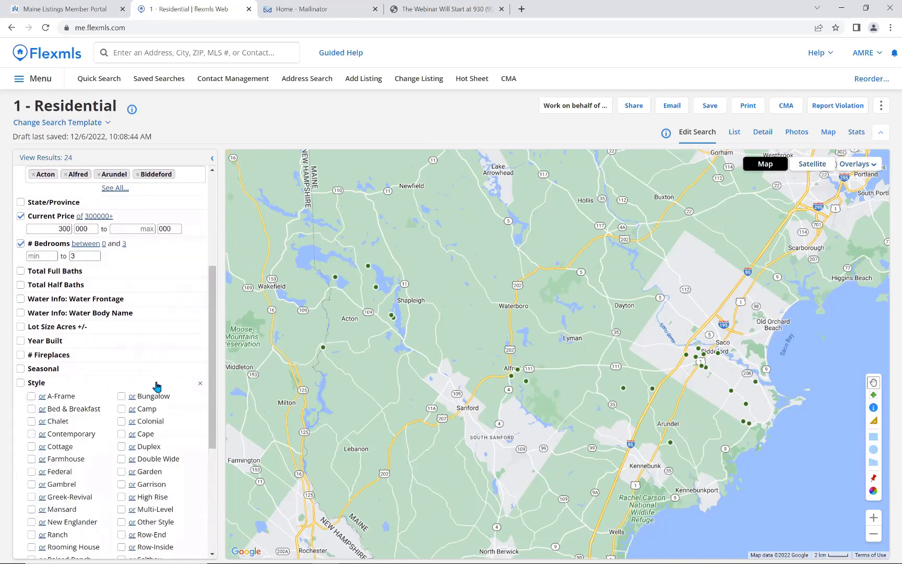
drag(212, 382, 211, 451)
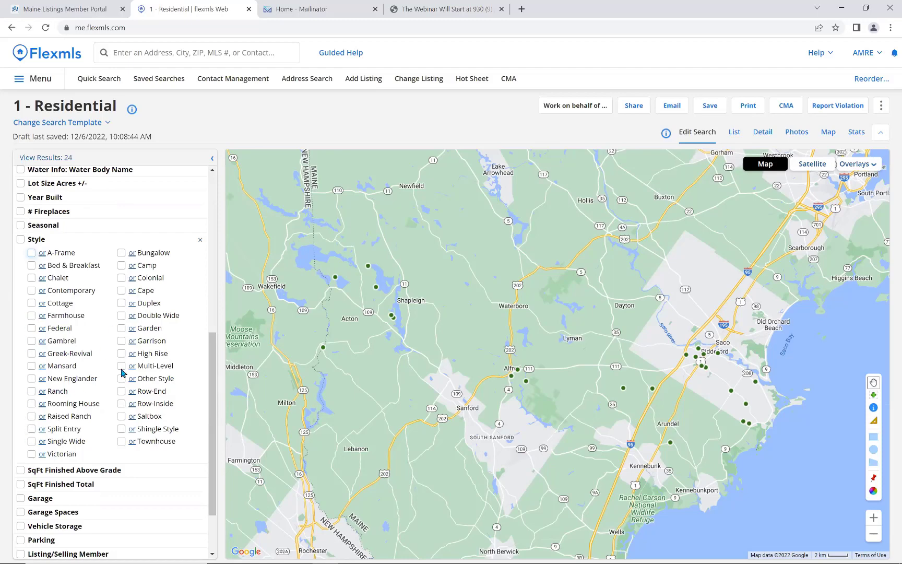
click(31, 430)
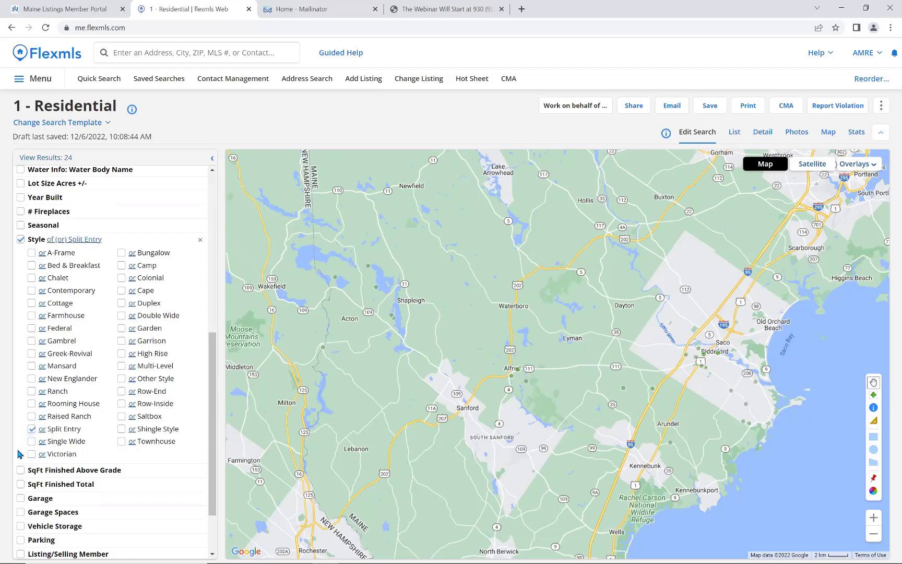
click(44, 433)
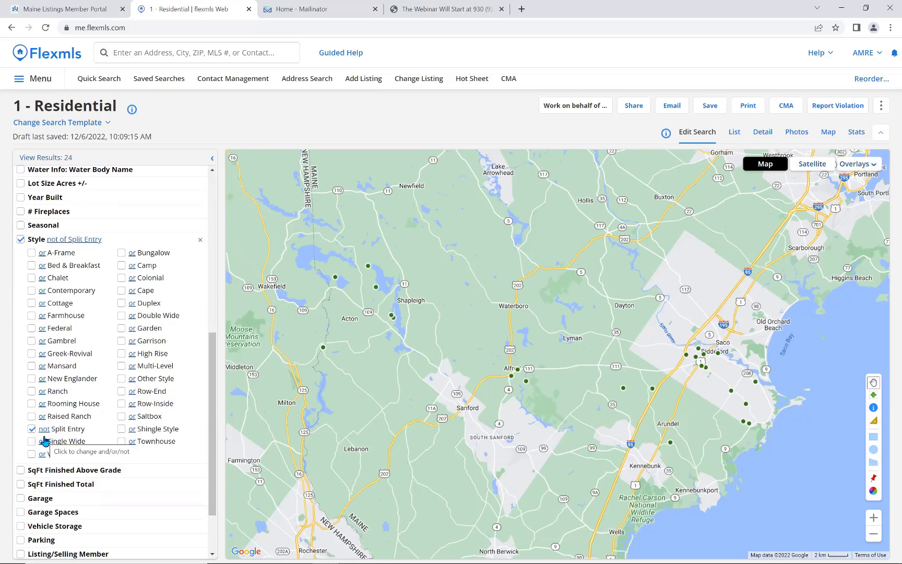
click(31, 417)
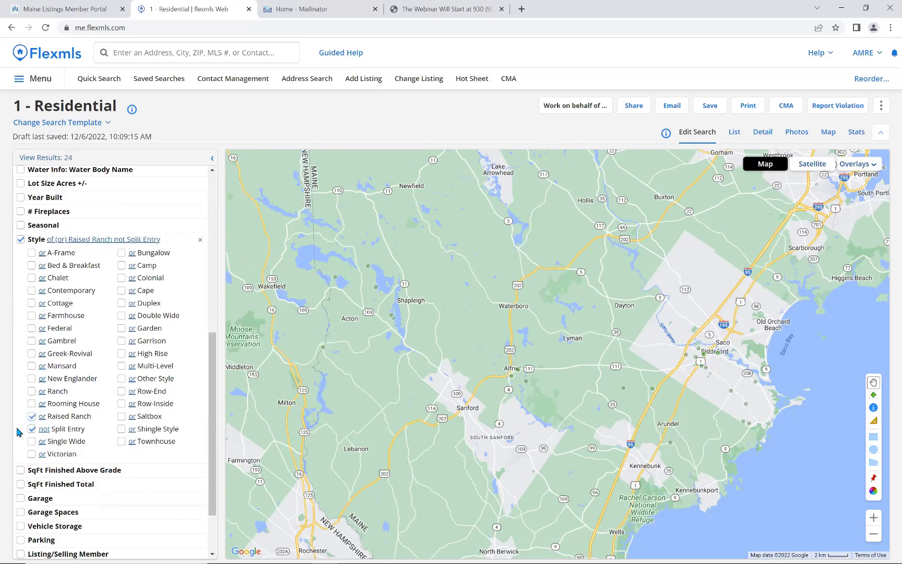
click(41, 417)
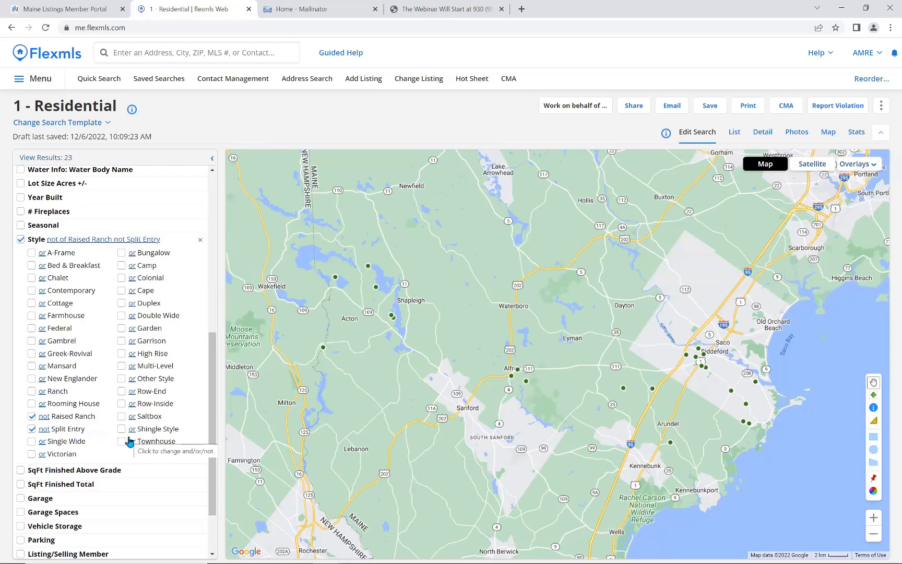
scroll(212, 432, down, 2)
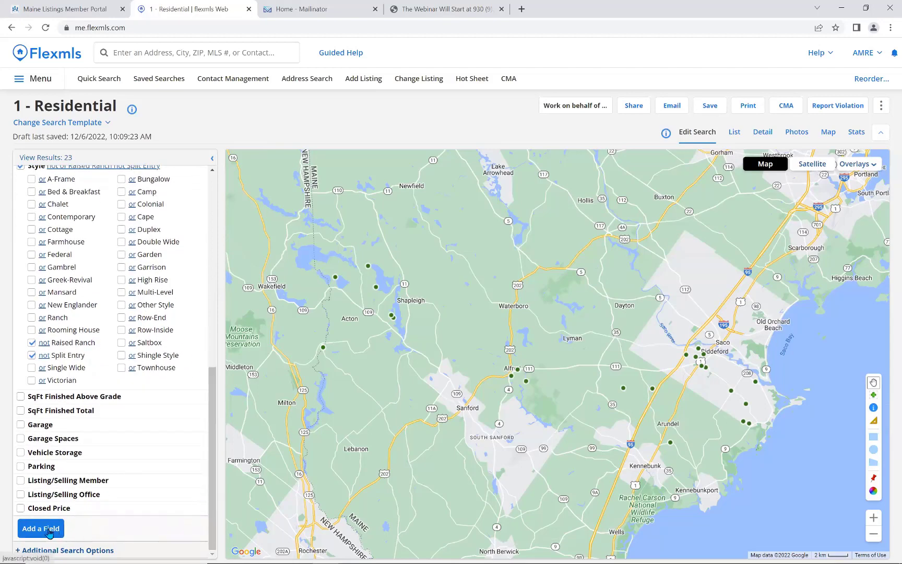
Add an Amenities criterion for 1st Floor Bedroom, close the field finder and list the 10 results.
scroll(176, 413, up, 1)
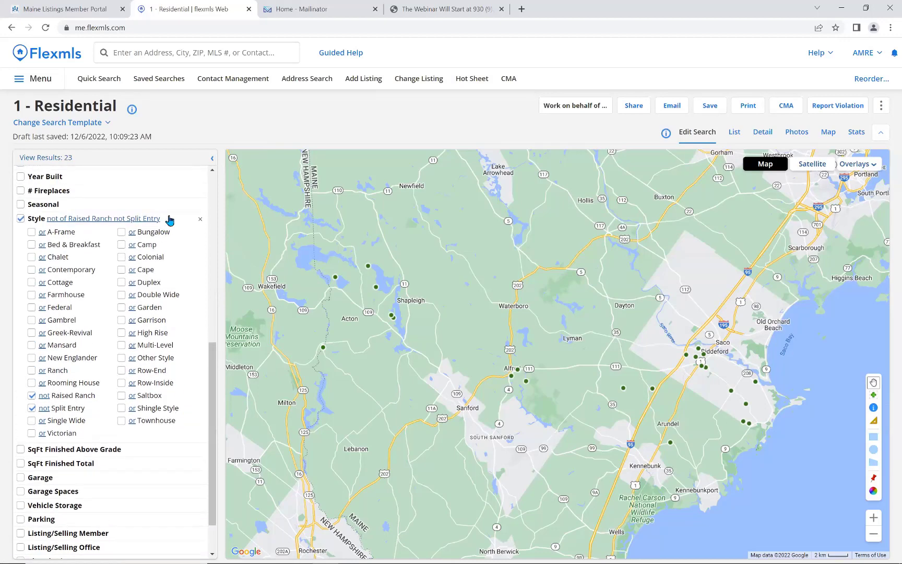
click(170, 220)
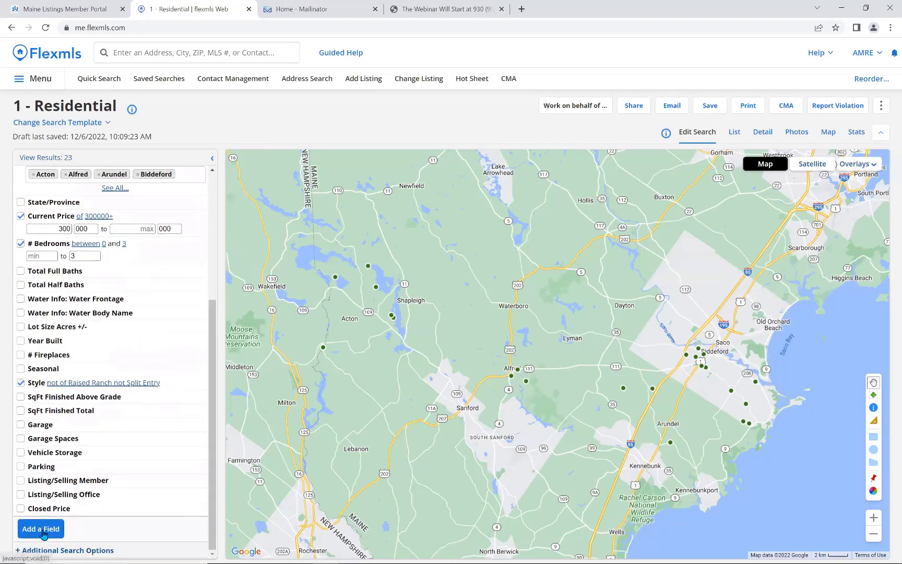
click(40, 531)
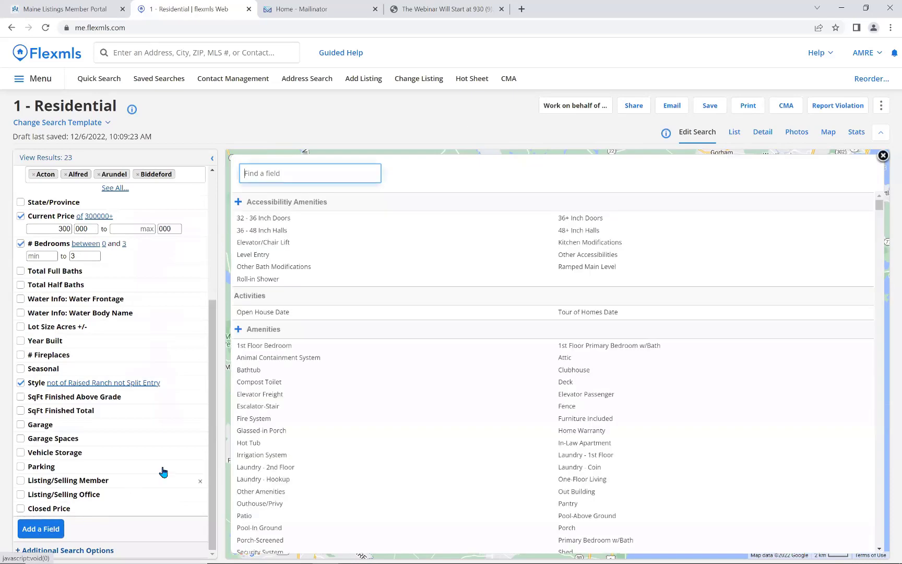
scroll(442, 405, down, 1)
scroll(441, 404, down, 4)
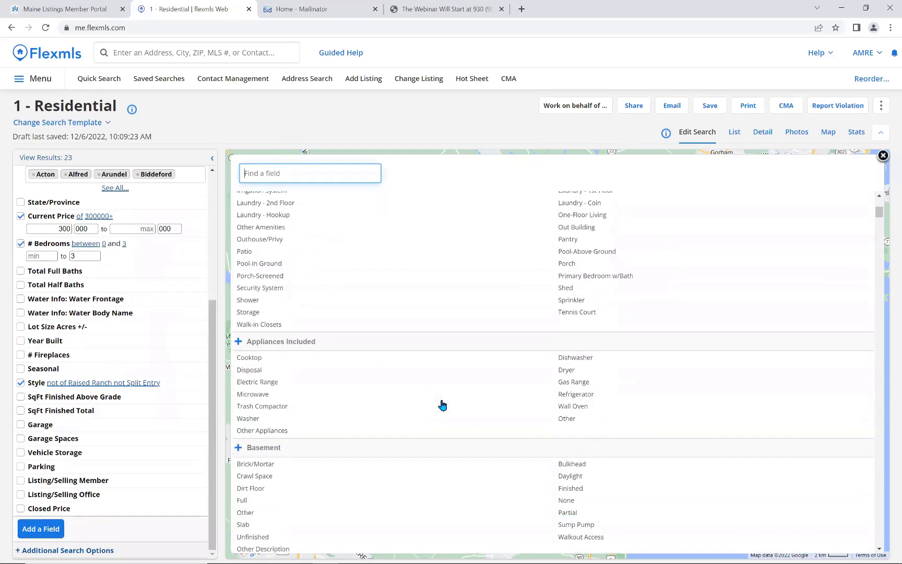
scroll(441, 402, up, 4)
scroll(436, 400, up, 2)
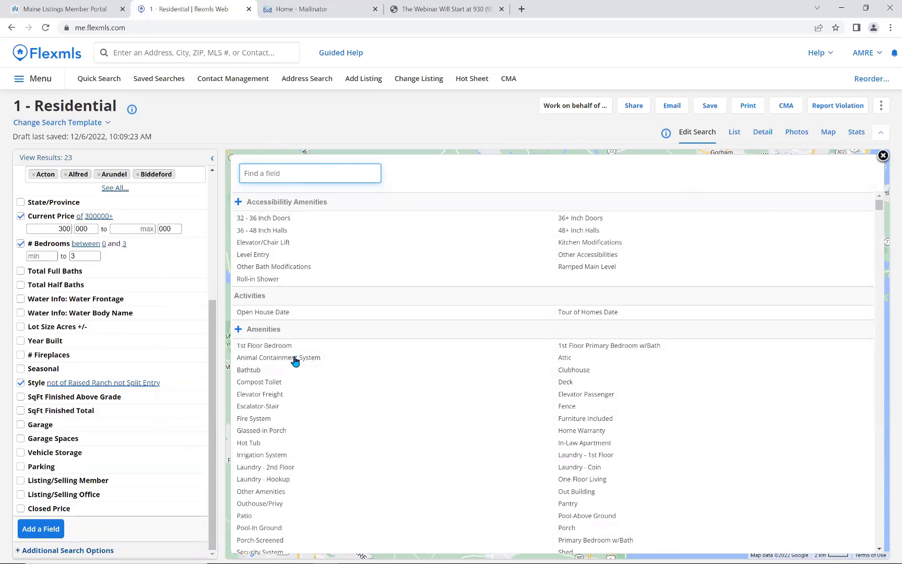
click(253, 350)
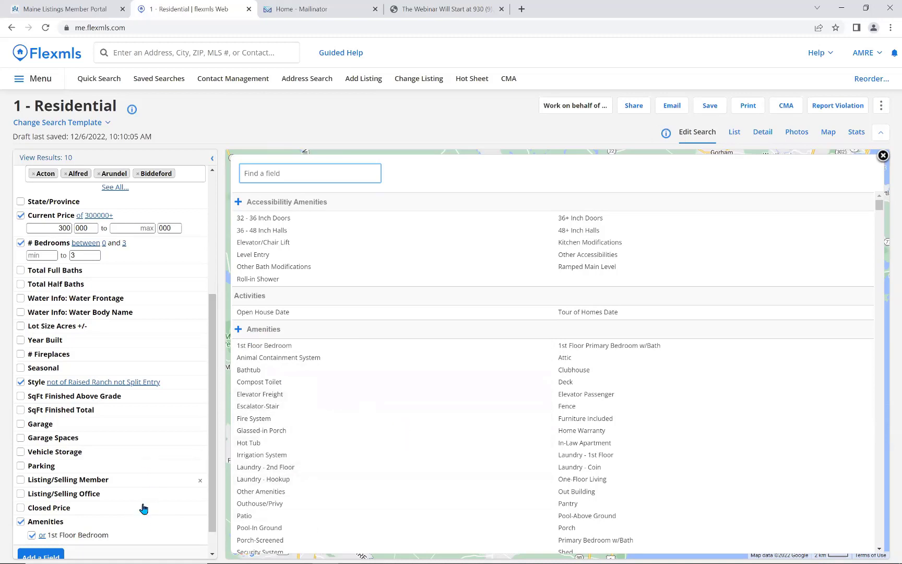
click(264, 333)
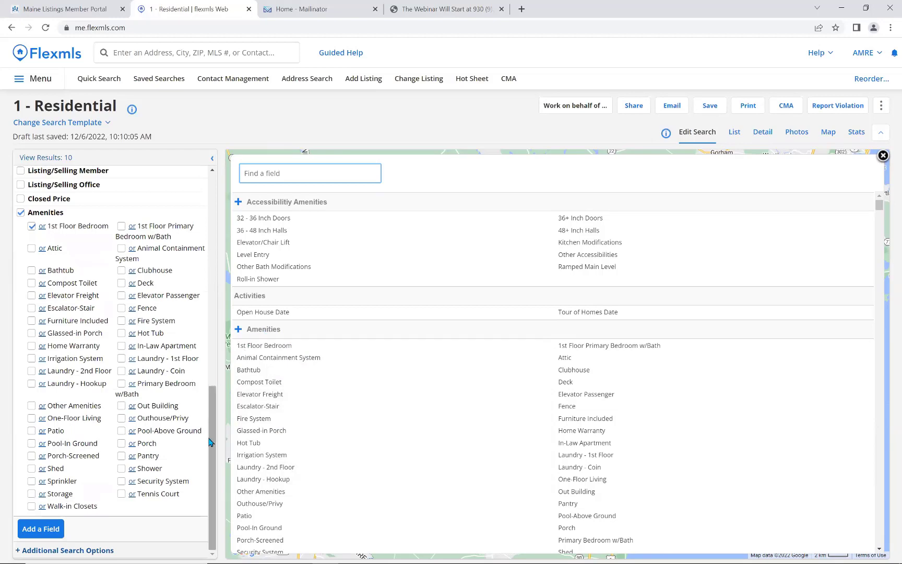
mouse_move(212, 444)
mouse_down()
mouse_move(214, 406)
mouse_move(212, 456)
mouse_up()
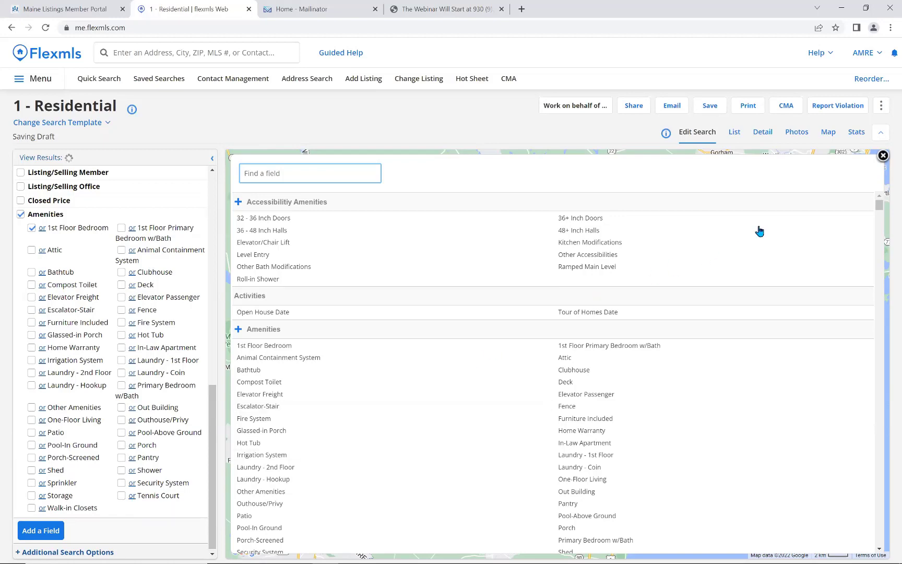
click(882, 155)
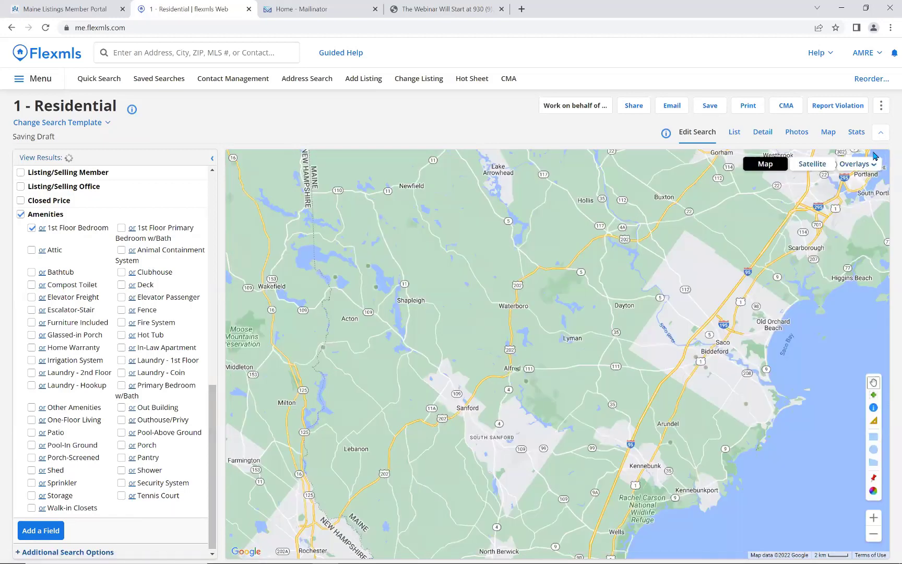
click(735, 138)
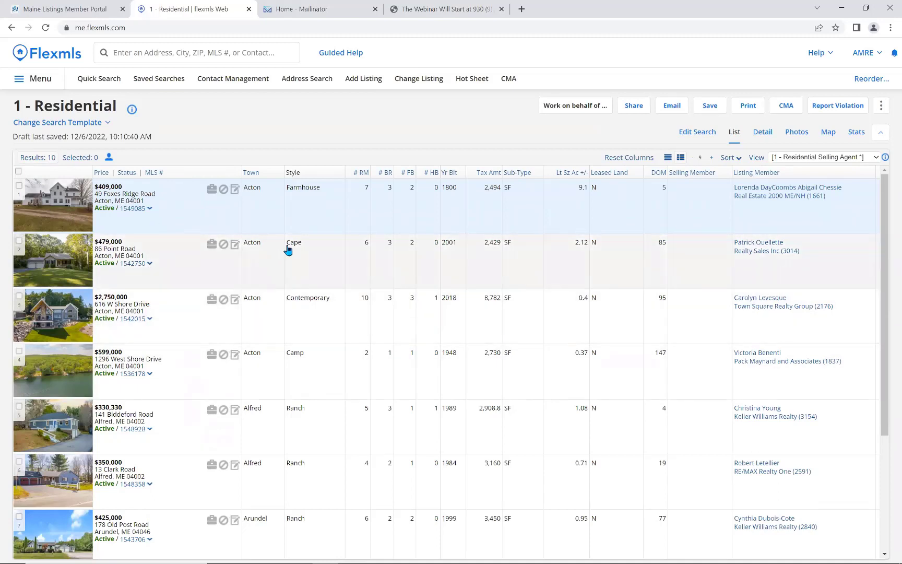
click(667, 158)
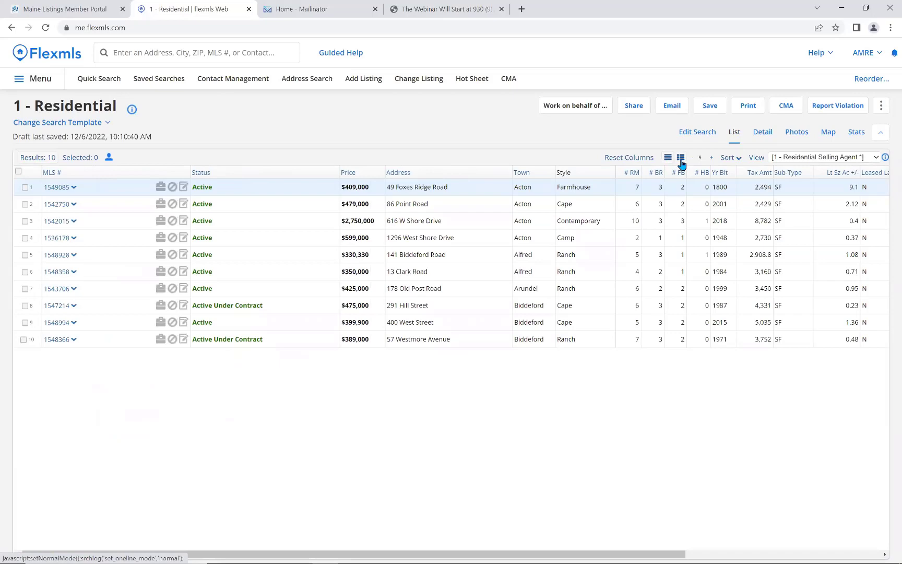
click(680, 158)
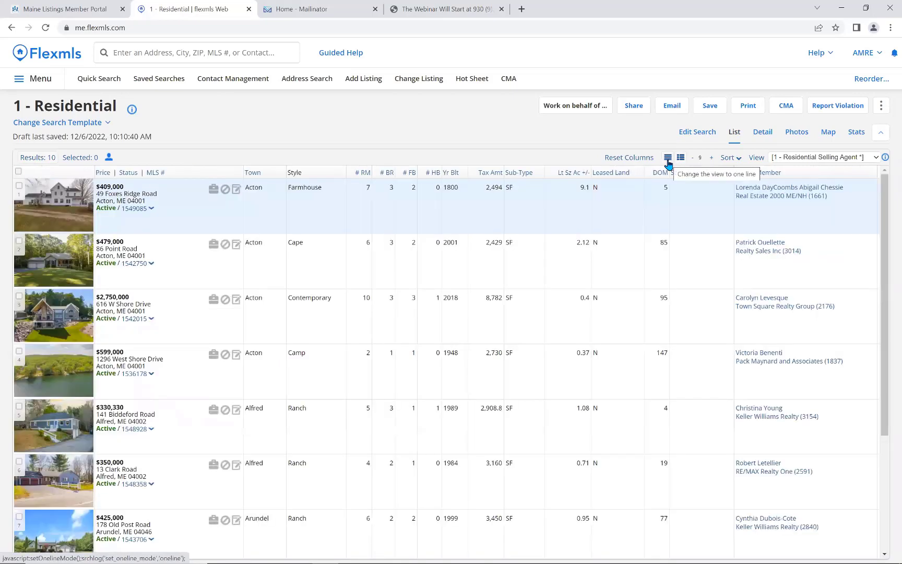
click(764, 133)
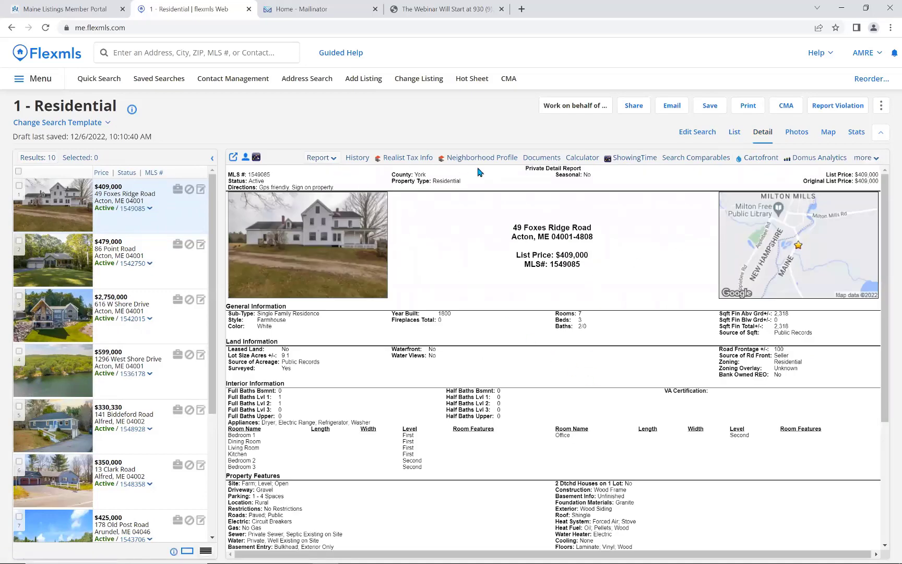
Review the listing's History and Documents, then show its mortgage calculator at $1,562 monthly.
click(358, 159)
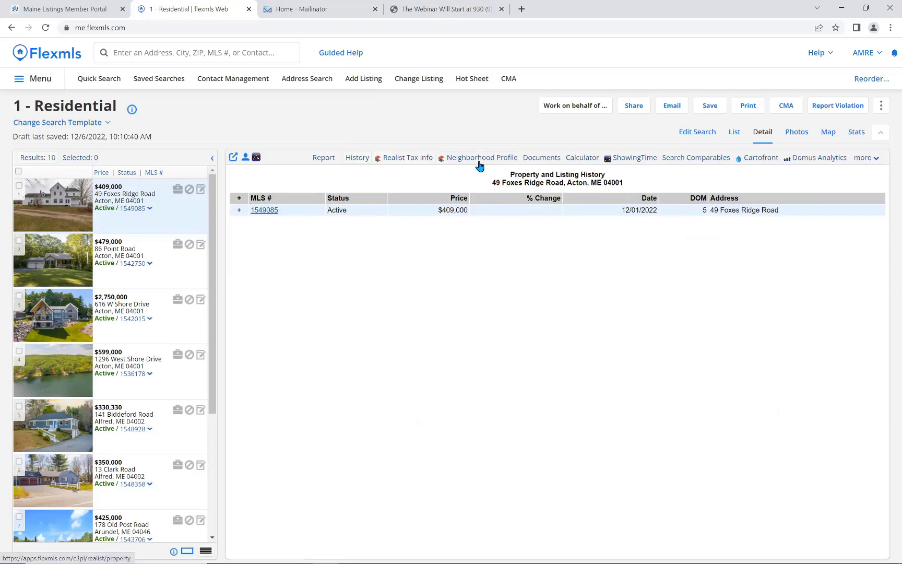
click(539, 160)
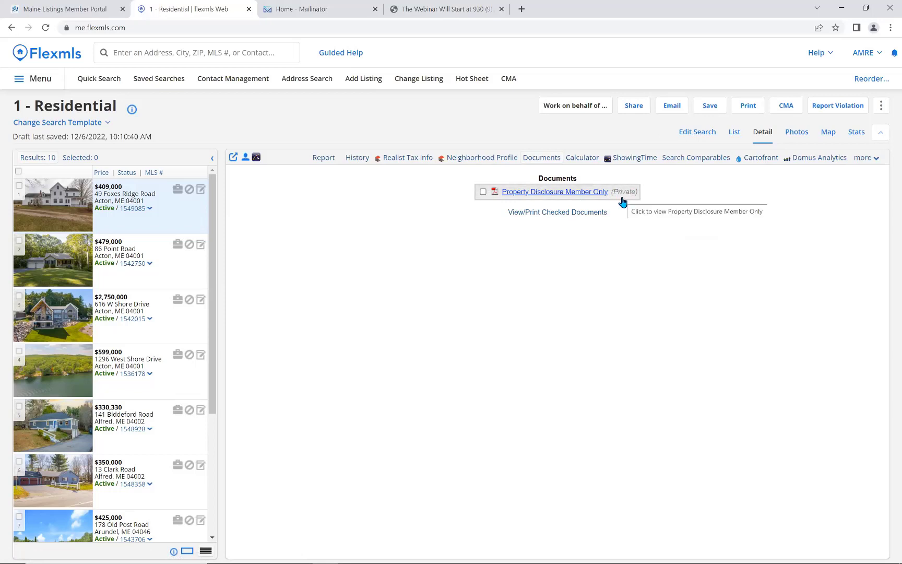
click(588, 161)
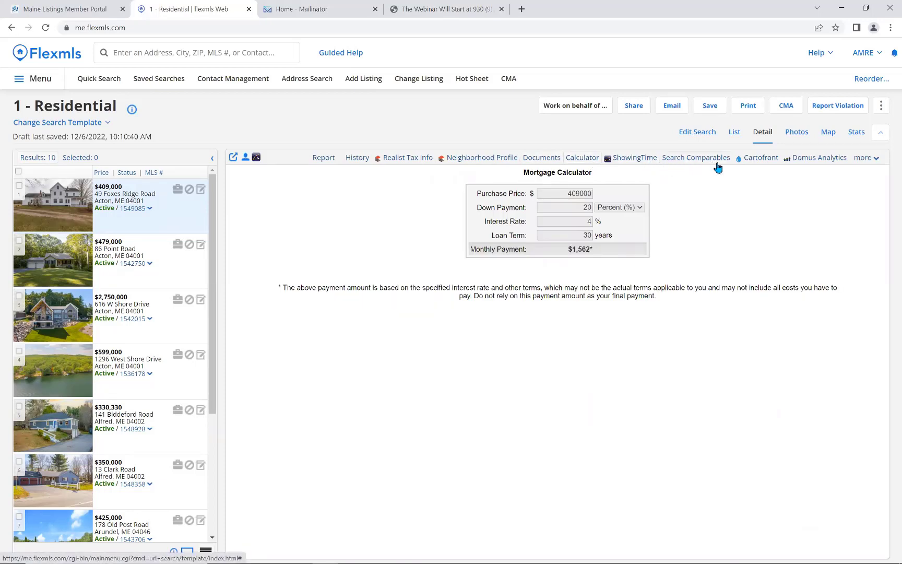
click(875, 162)
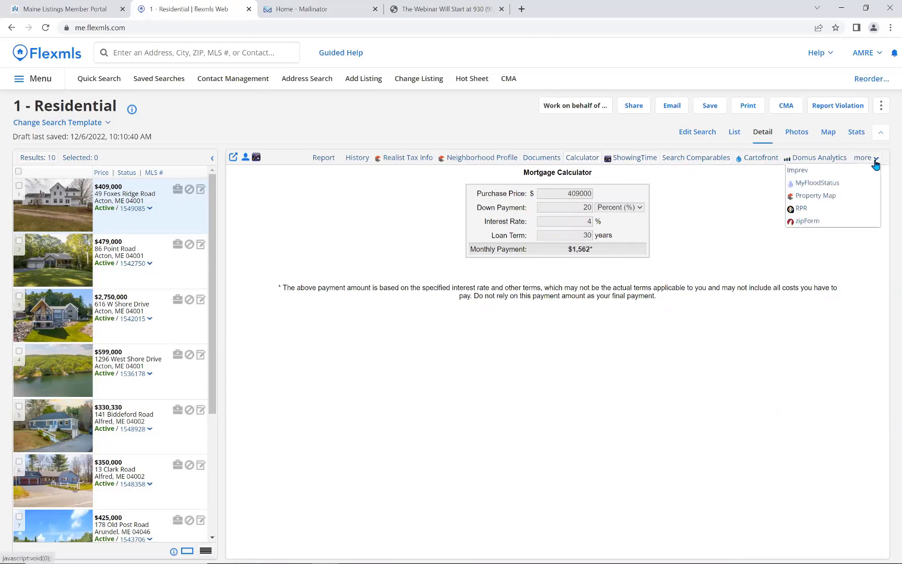
click(876, 163)
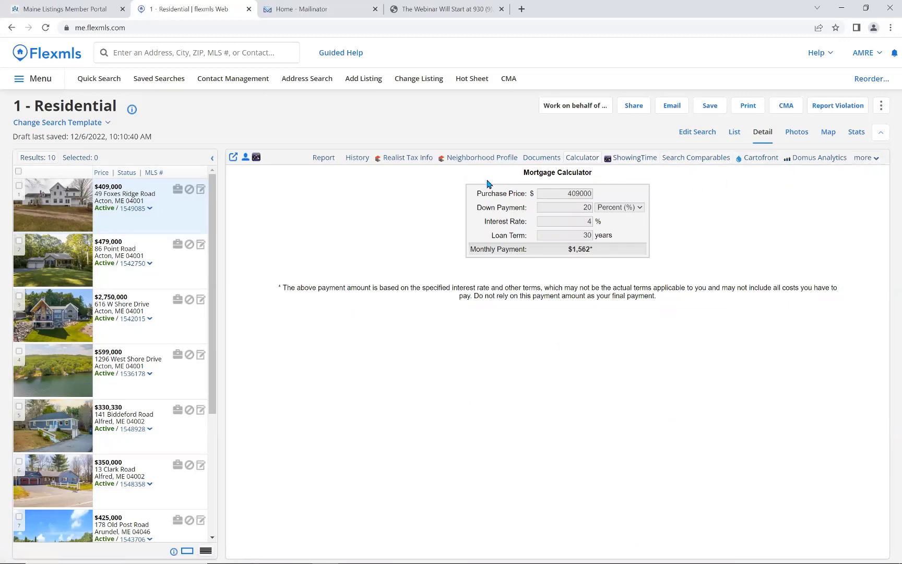
click(19, 185)
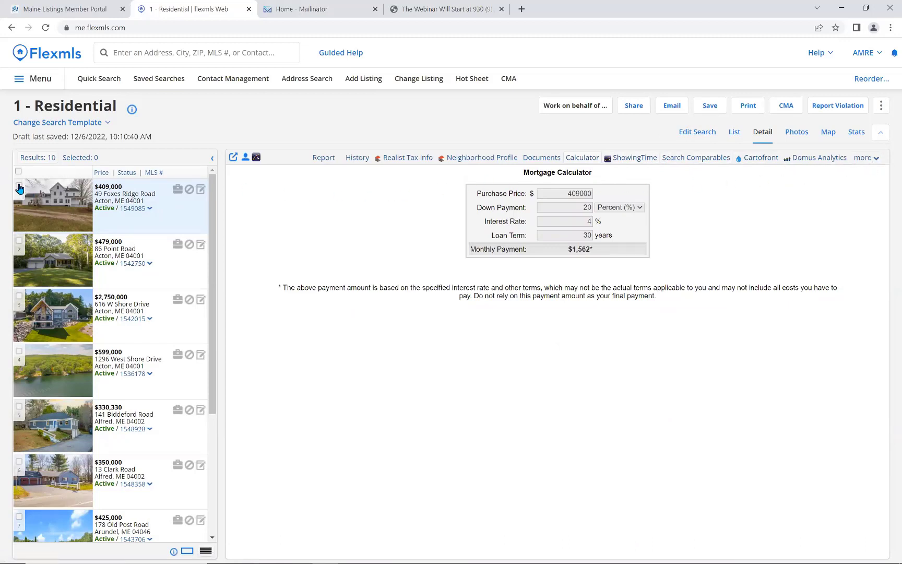
click(19, 240)
click(19, 296)
click(19, 350)
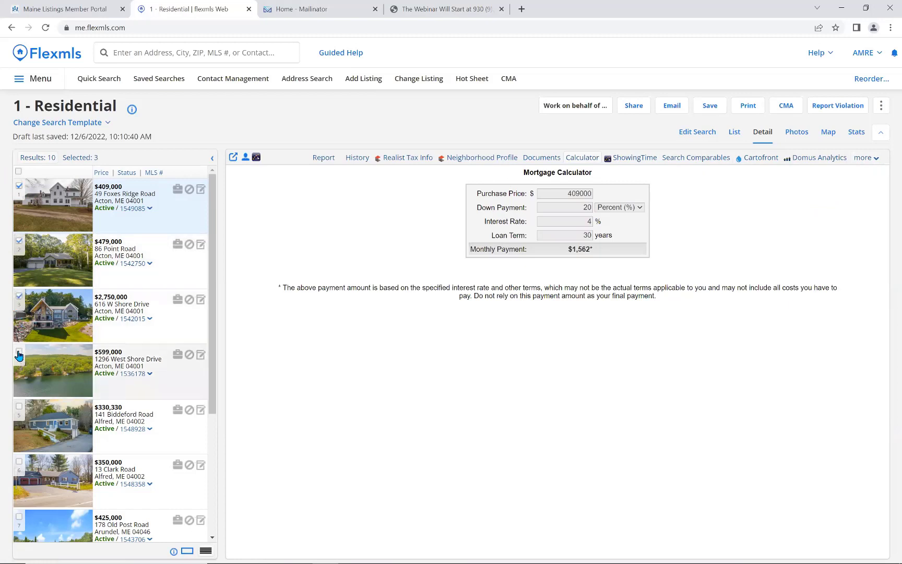
click(20, 408)
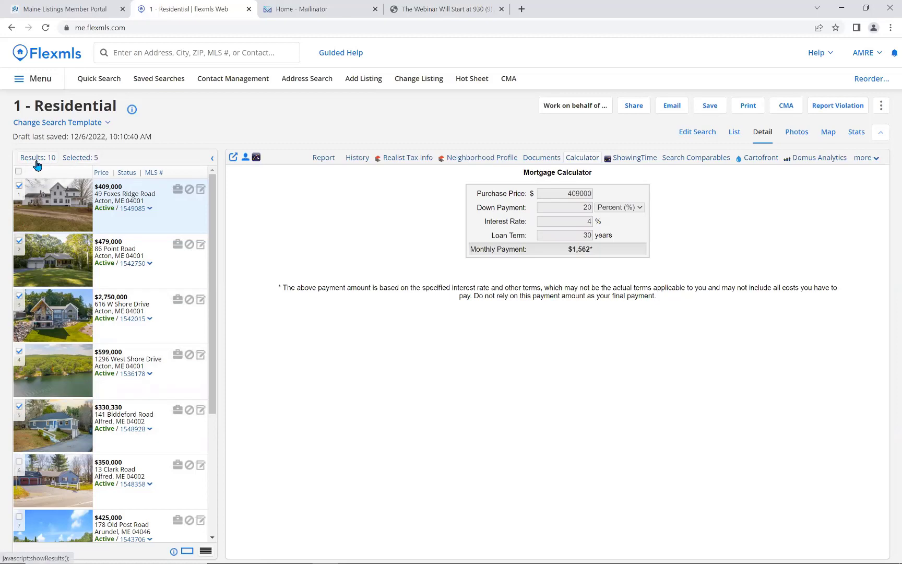
click(90, 158)
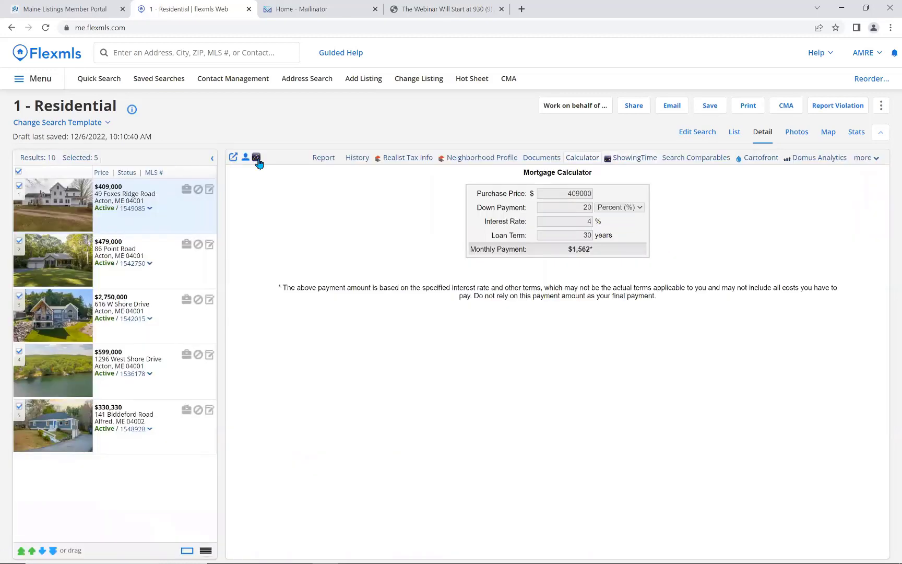
click(322, 160)
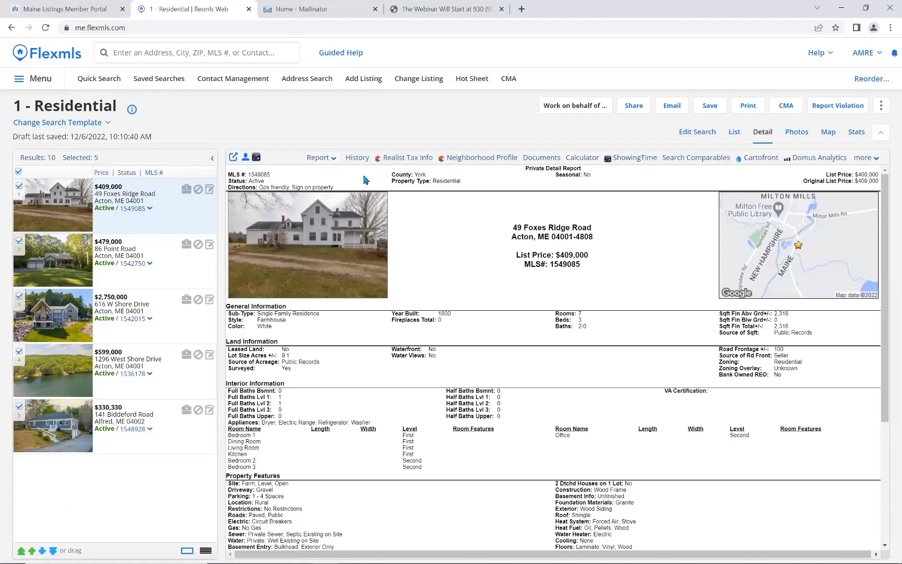
click(797, 139)
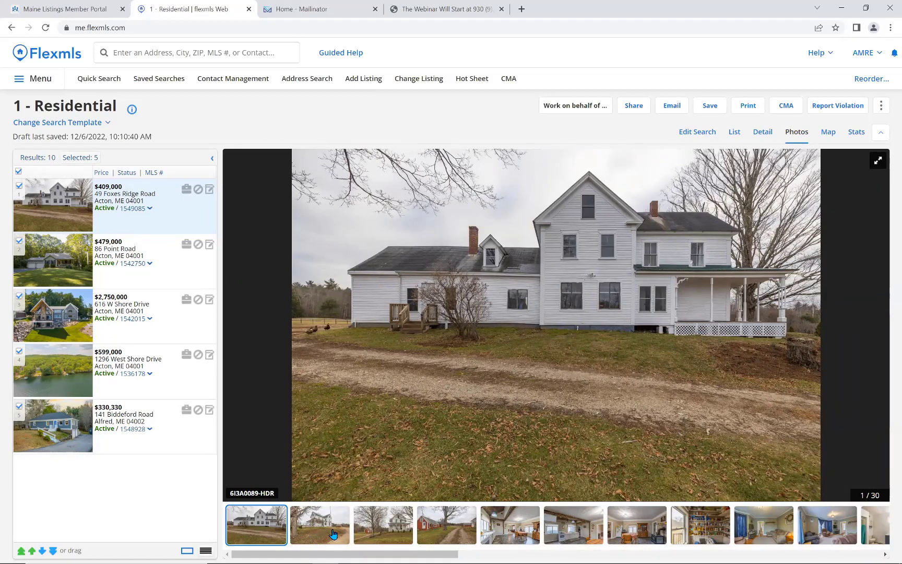
Map the five selected listings, start an email, return to results, and bring up save options.
click(827, 133)
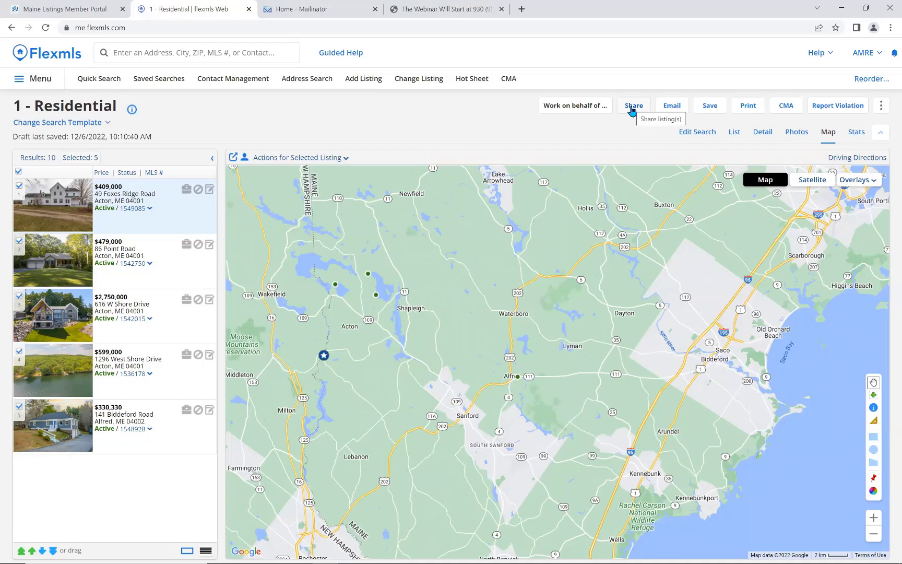
click(673, 106)
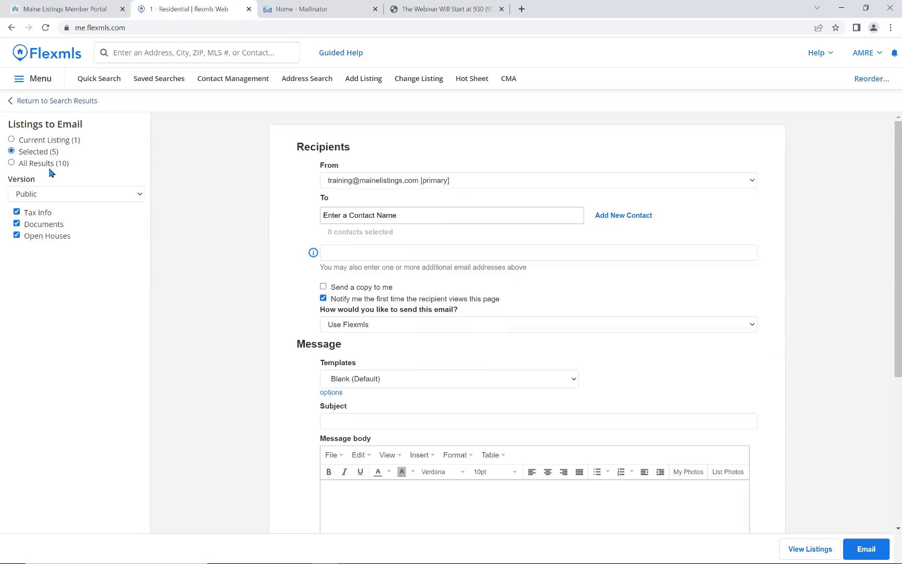
click(70, 100)
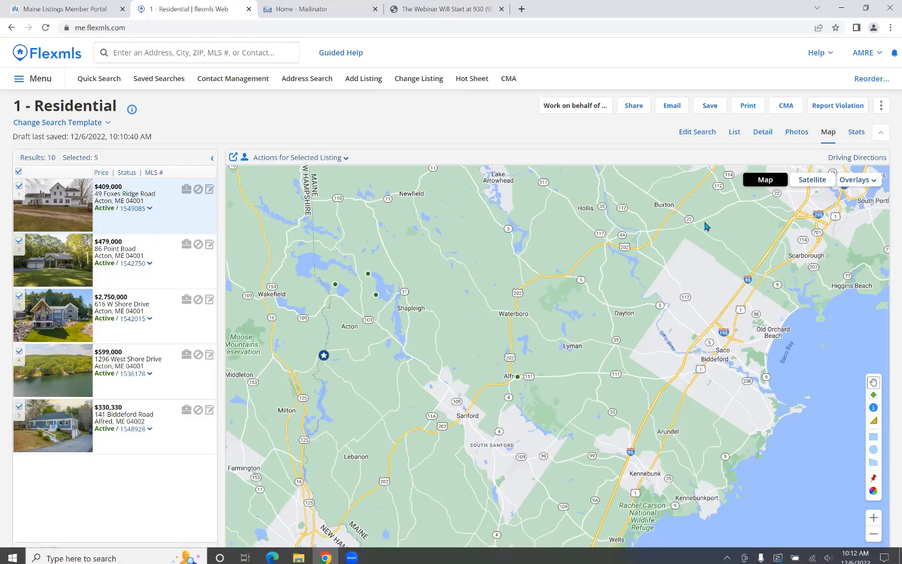
click(719, 109)
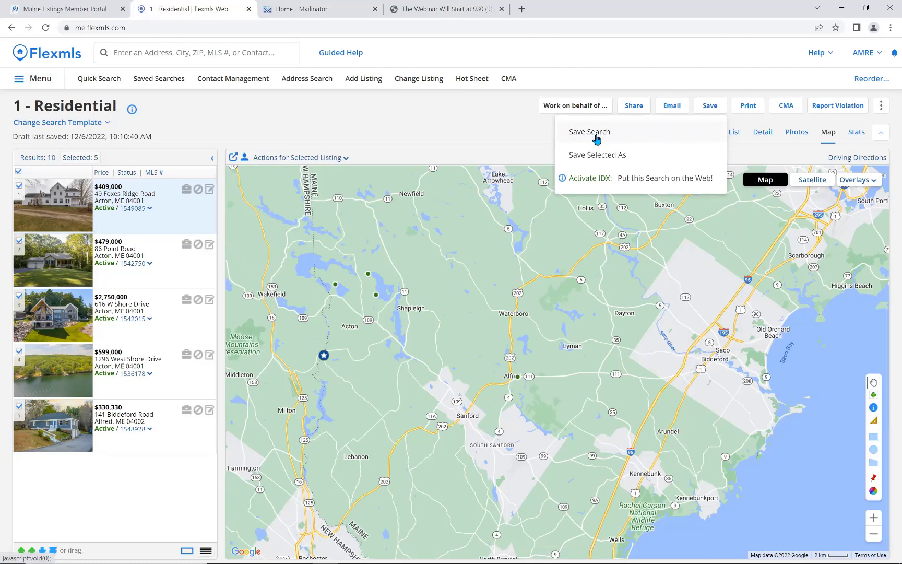
Start a new saved search named for the client and York County, linked to an existing contact.
click(596, 138)
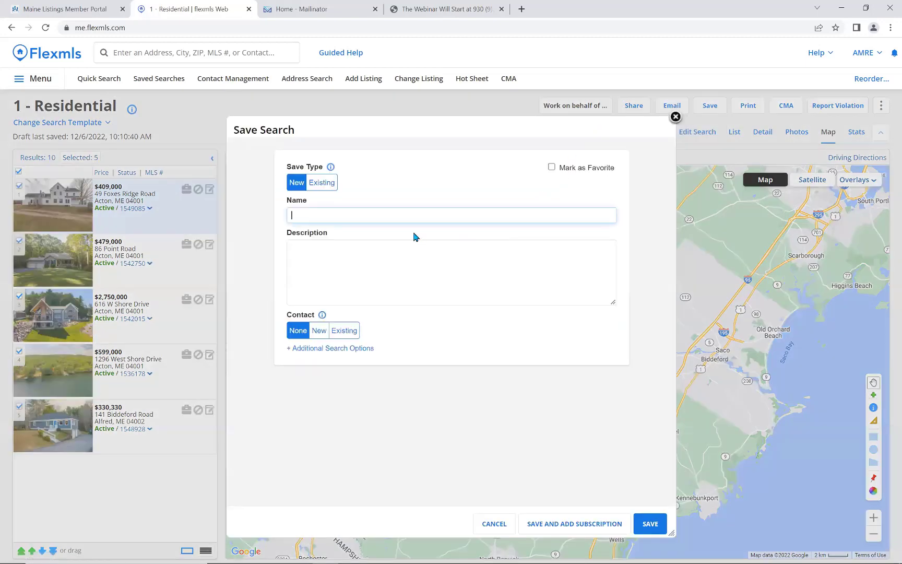
click(320, 188)
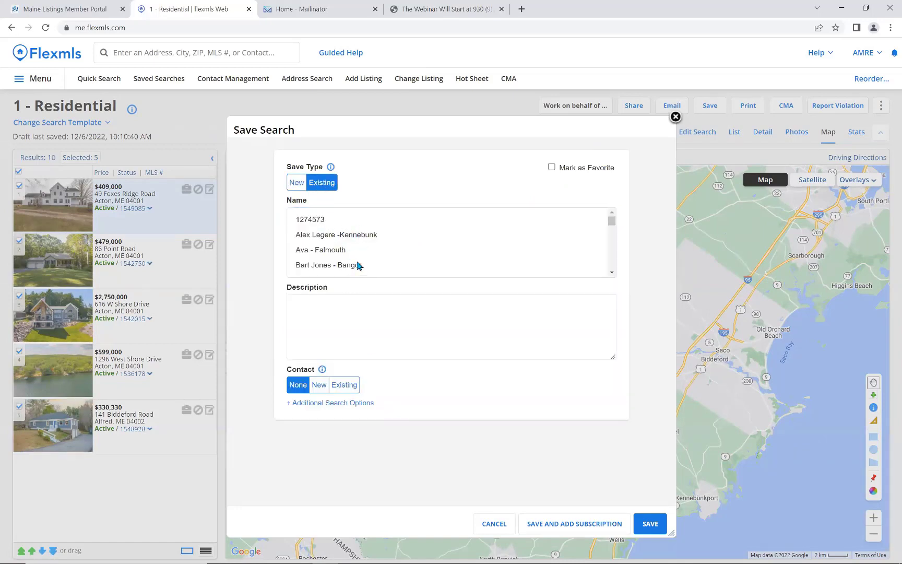
click(294, 184)
click(334, 219)
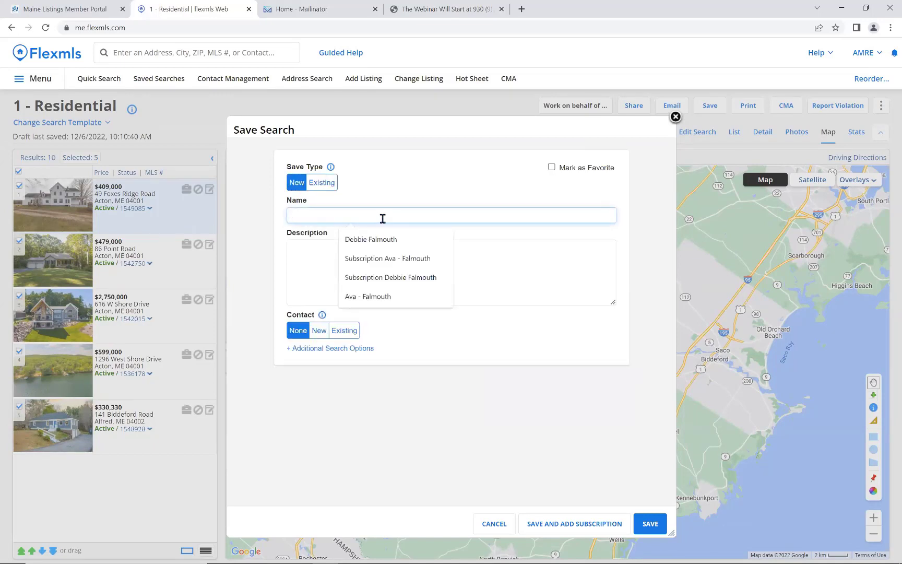
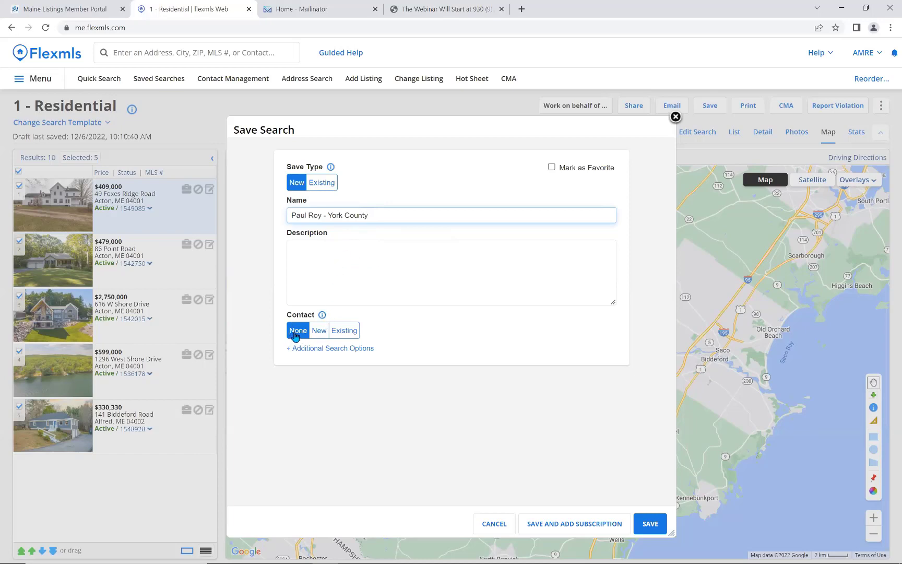
click(345, 332)
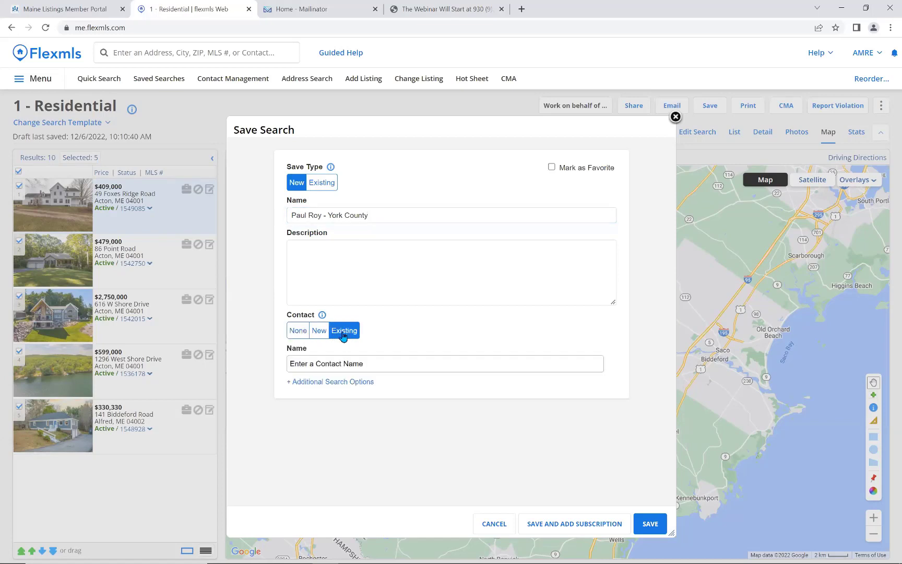
click(364, 365)
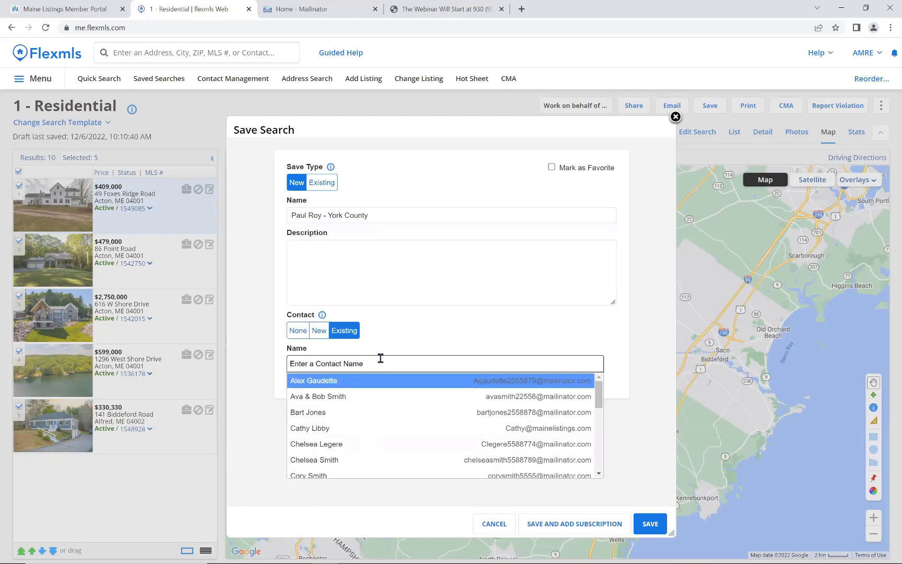
Attach a new contact, entering the client's name and pasting their e-mail address.
click(318, 331)
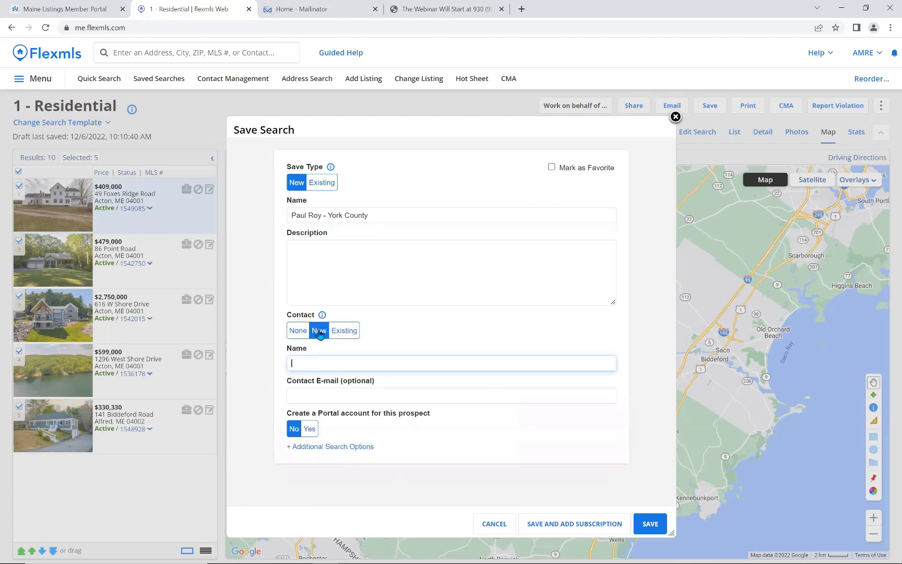
click(337, 364)
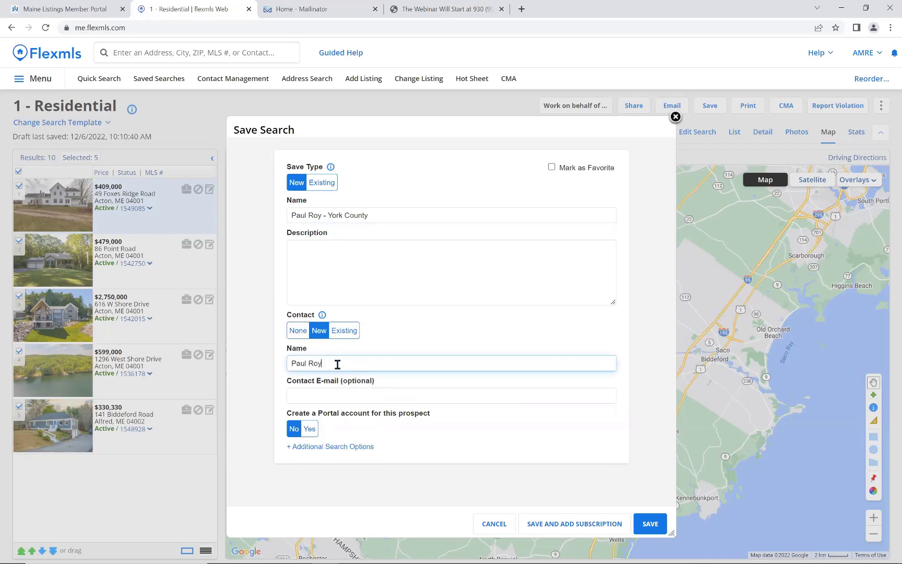
key(Tab)
key(ctrl+v)
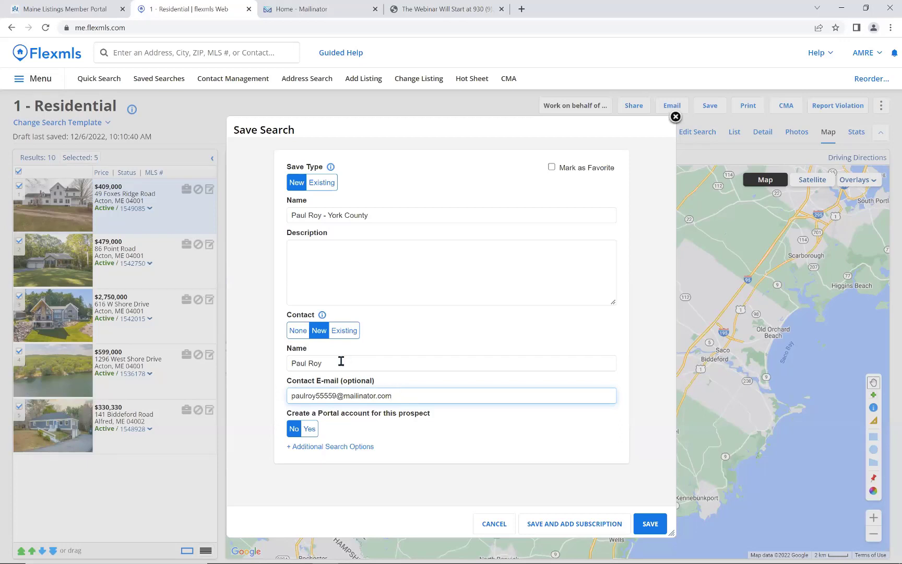
click(341, 363)
click(398, 396)
Give the prospect a portal account with an invitation, then save the search with a subscription.
click(308, 429)
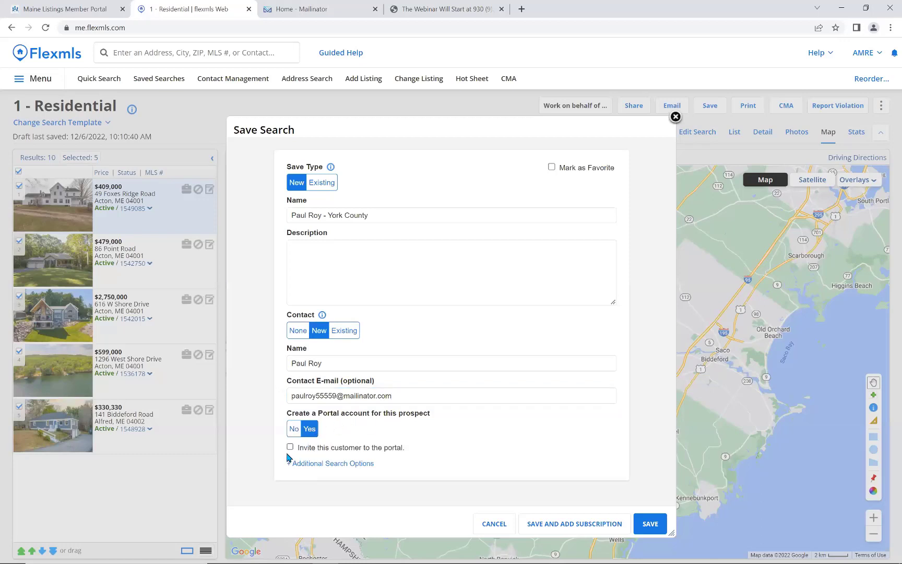
click(290, 448)
click(566, 525)
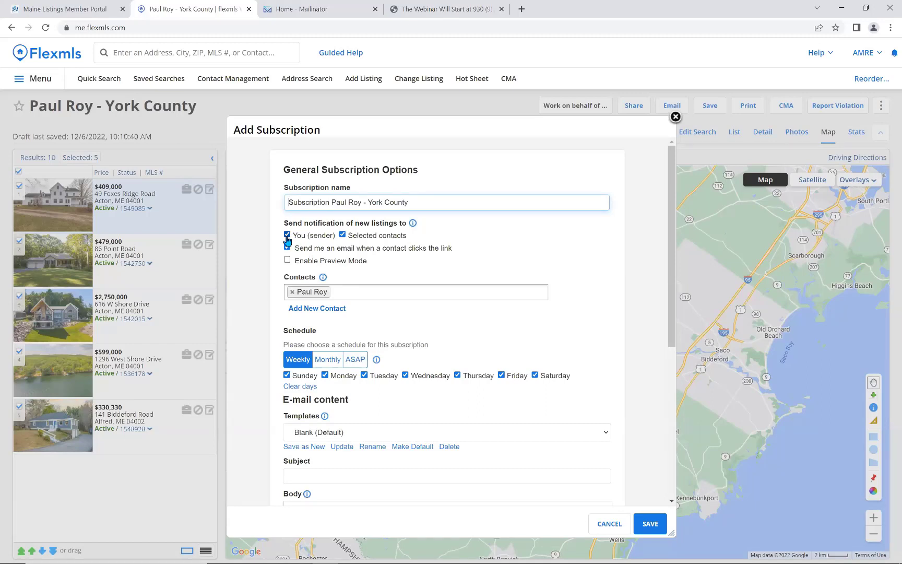
Stop new-listing notices to yourself and click alerts, leaving Preview Mode off.
click(287, 236)
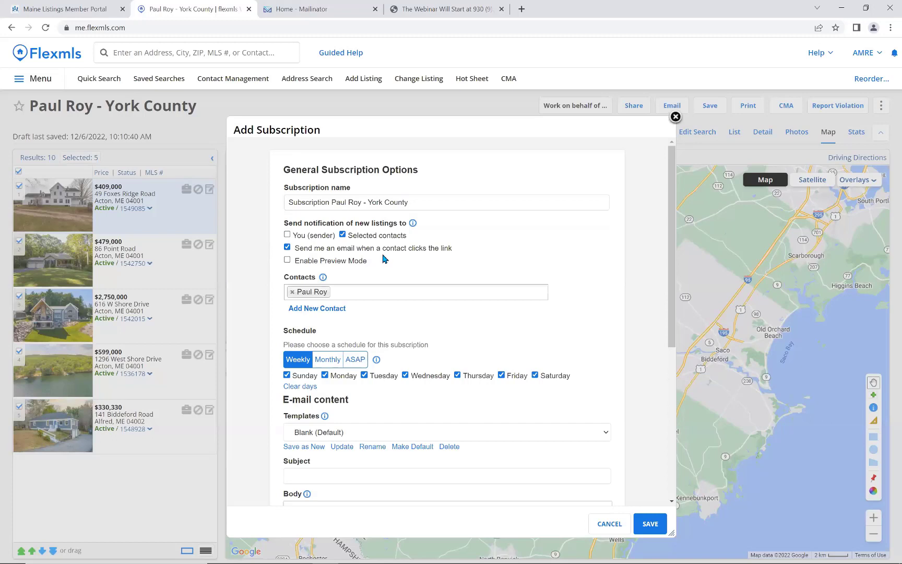
click(287, 248)
click(288, 247)
click(288, 248)
click(287, 235)
click(287, 236)
click(286, 261)
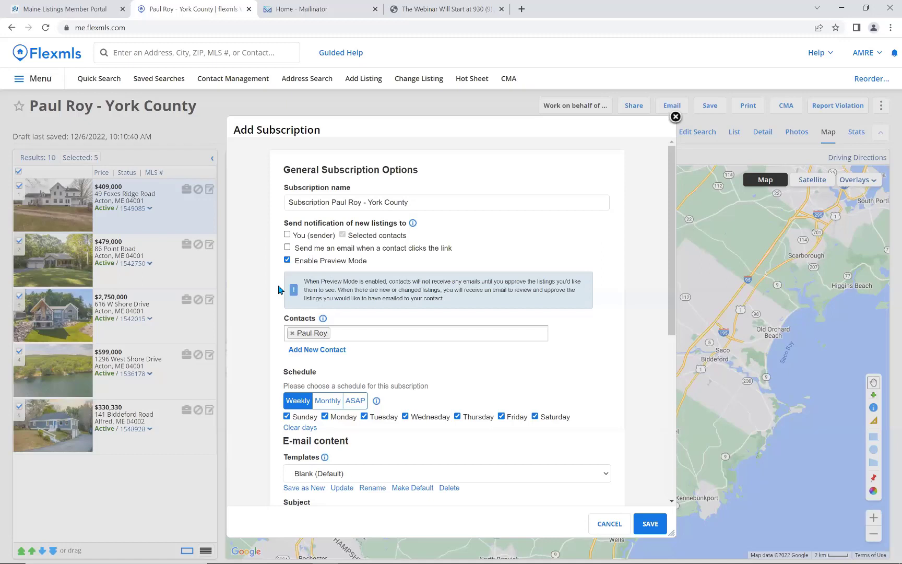
click(288, 260)
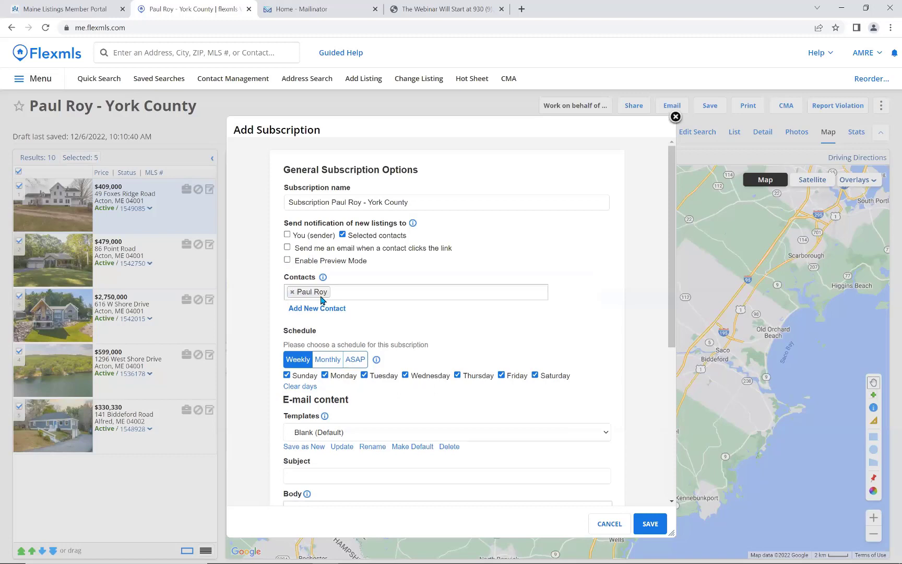
Set the subscription schedule to ASAP delivery instead of Weekly.
scroll(283, 364, down, 1)
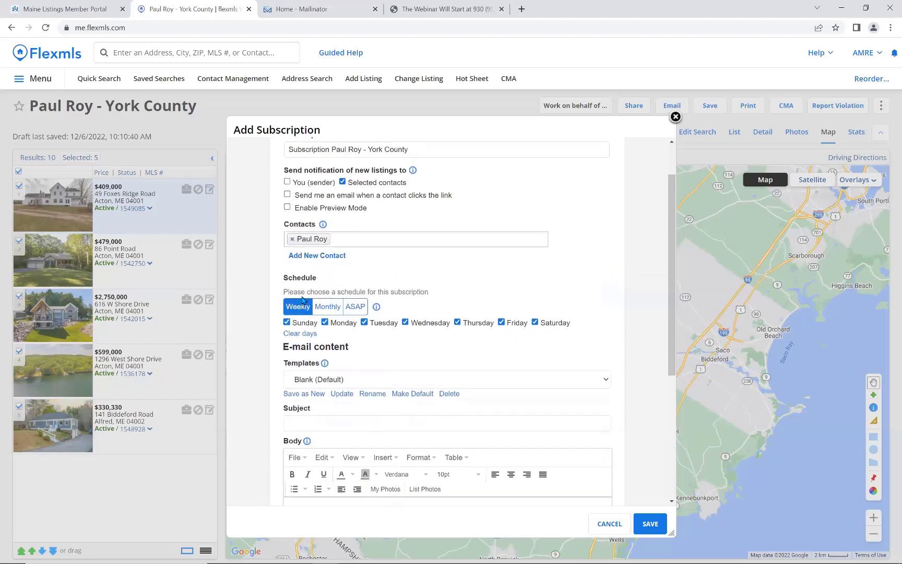
click(327, 313)
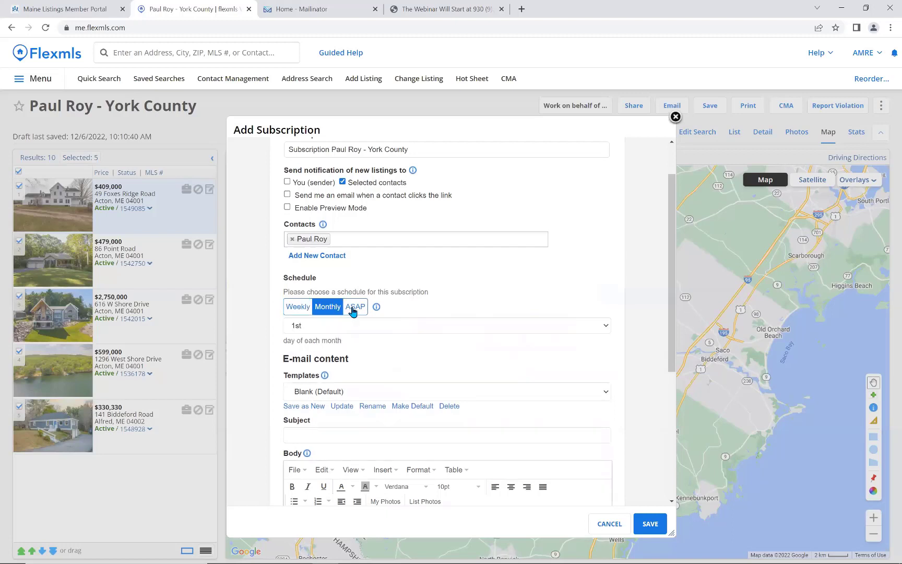
click(353, 311)
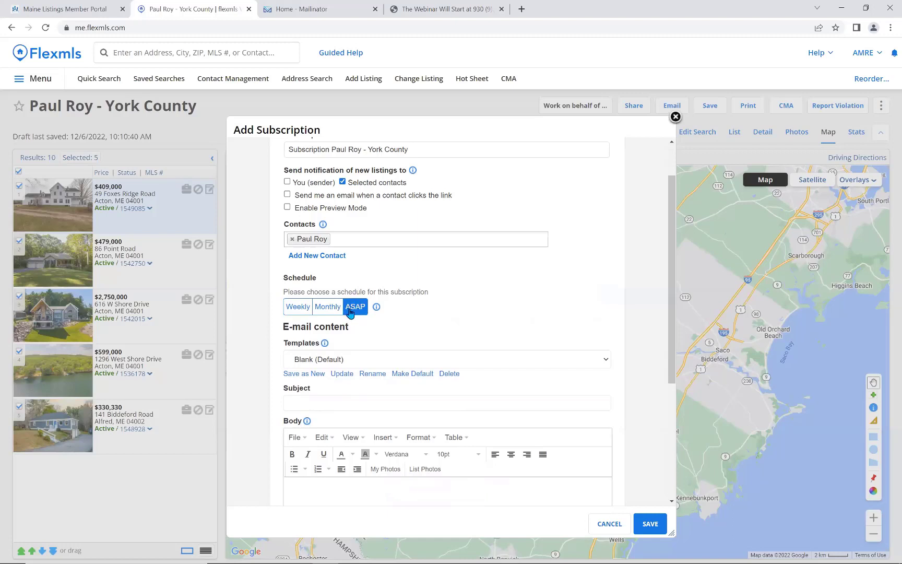
click(292, 311)
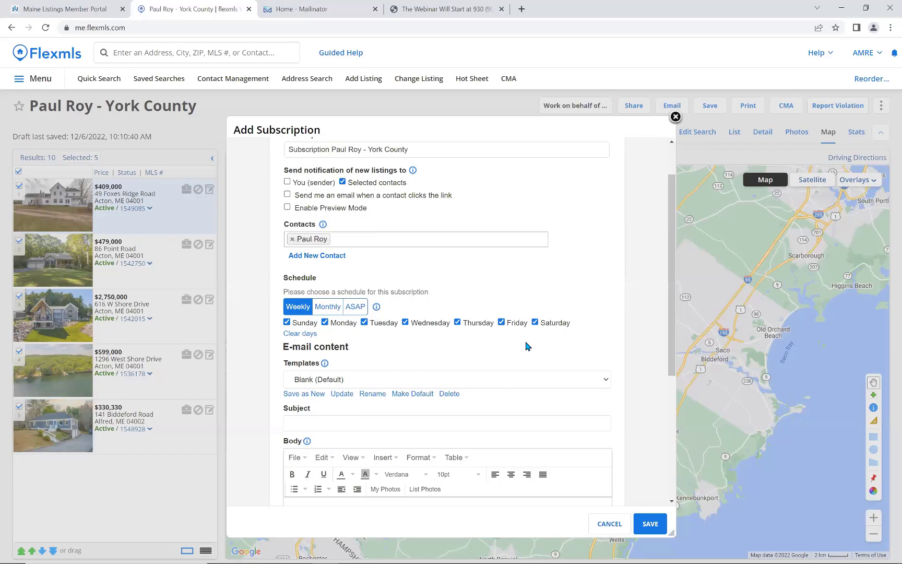
click(353, 309)
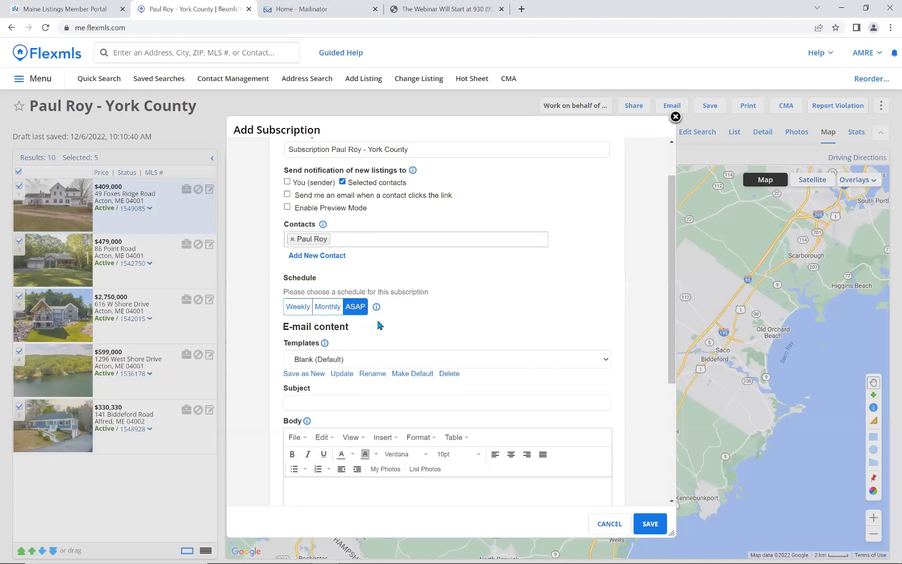
scroll(379, 325, down, 4)
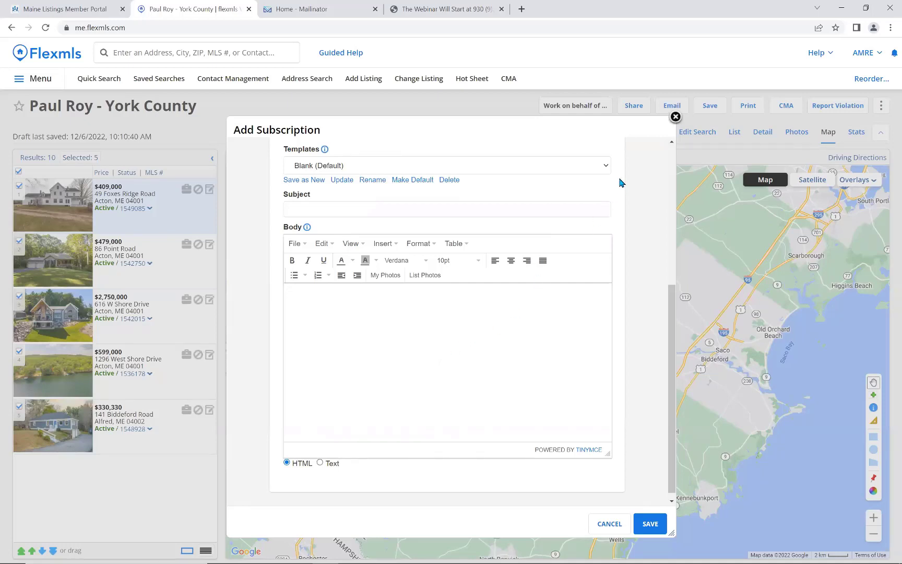
Use the Subscription Template for the notification e-mail and save the search subscription.
click(606, 166)
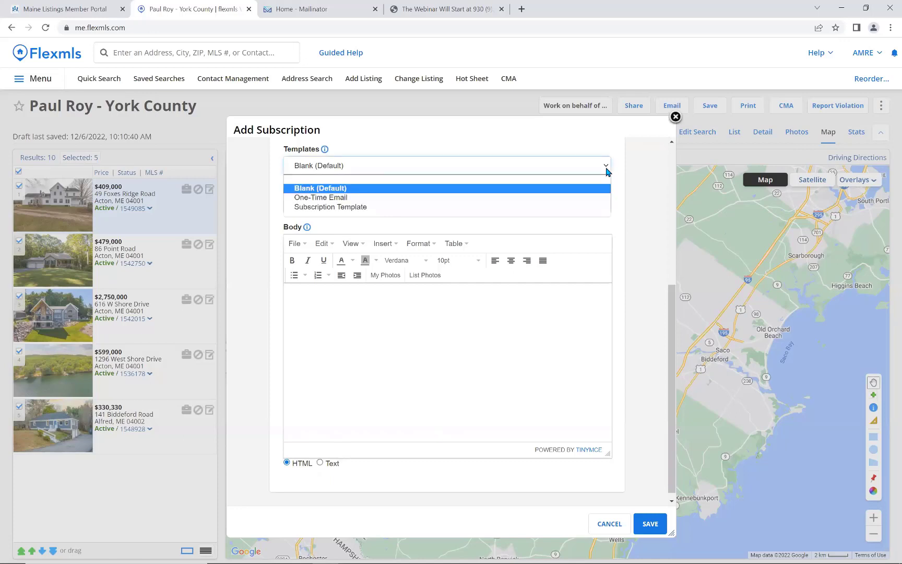
click(344, 208)
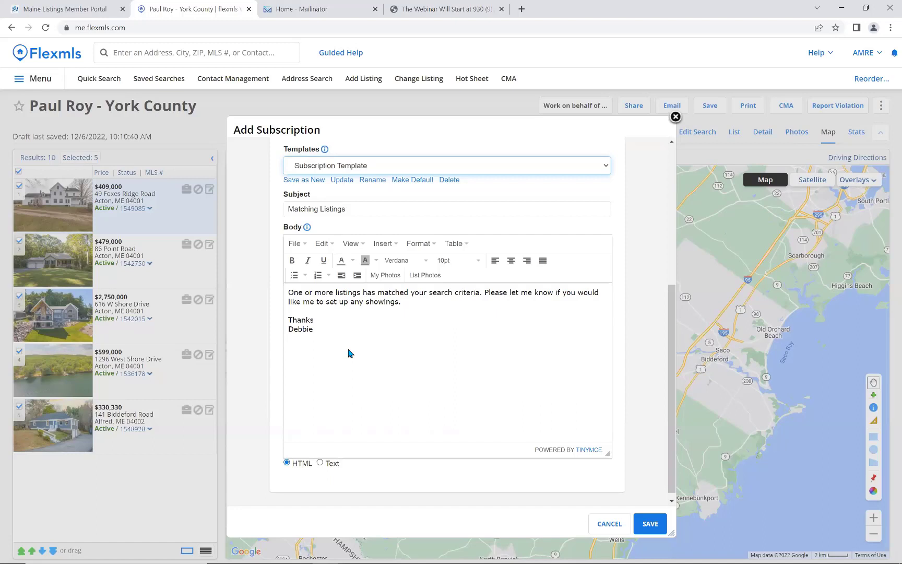
click(293, 182)
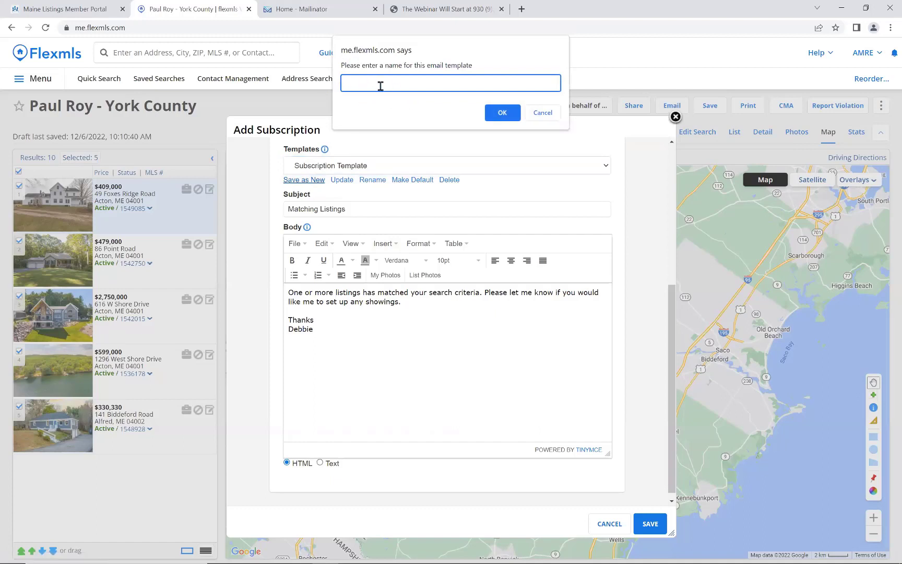
click(543, 112)
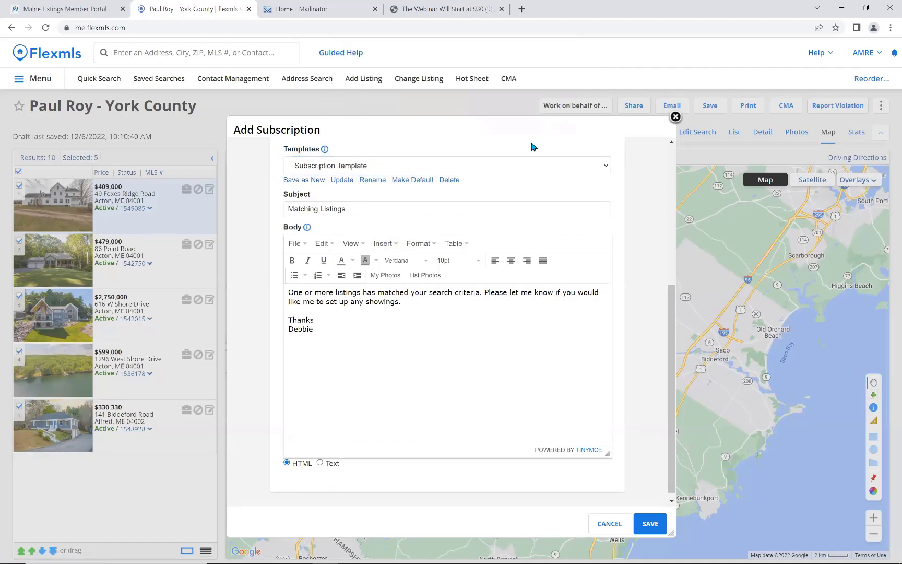
click(606, 167)
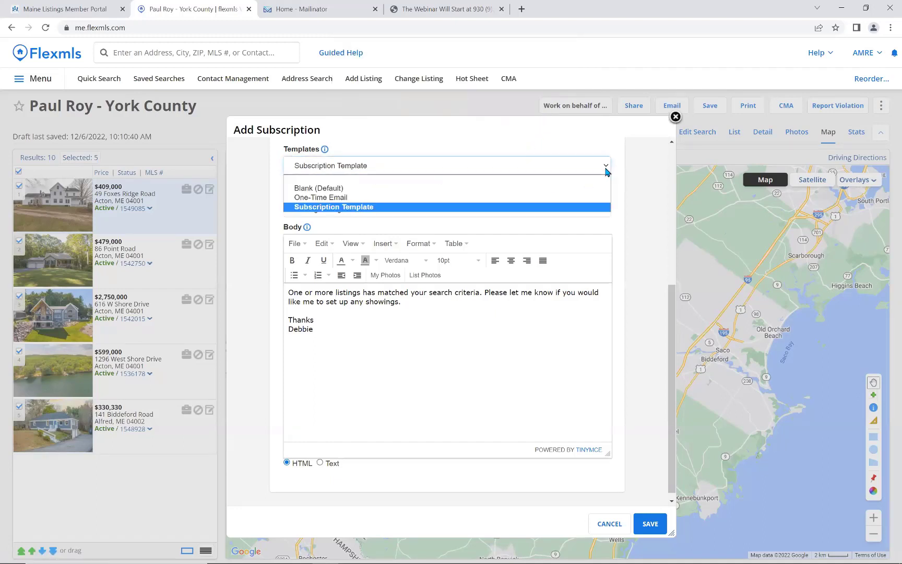
click(477, 209)
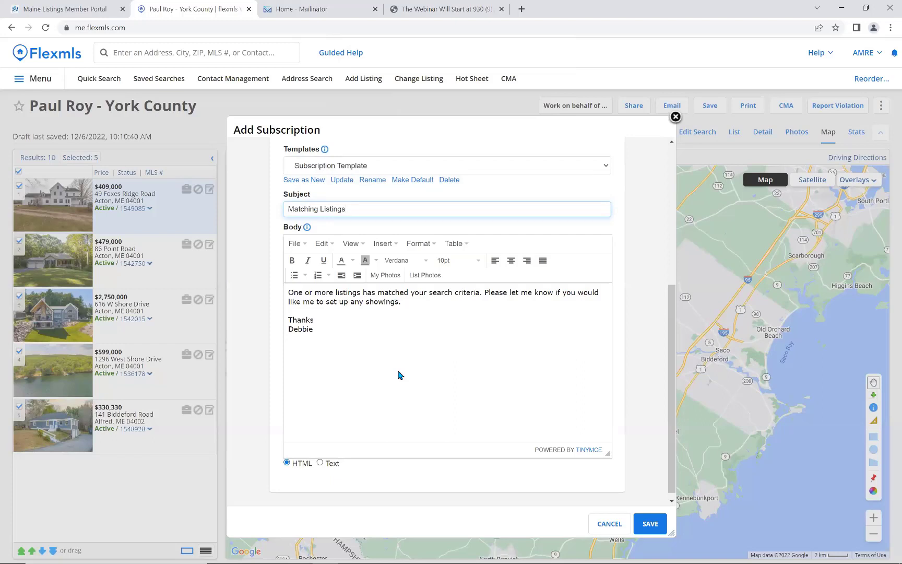
click(652, 528)
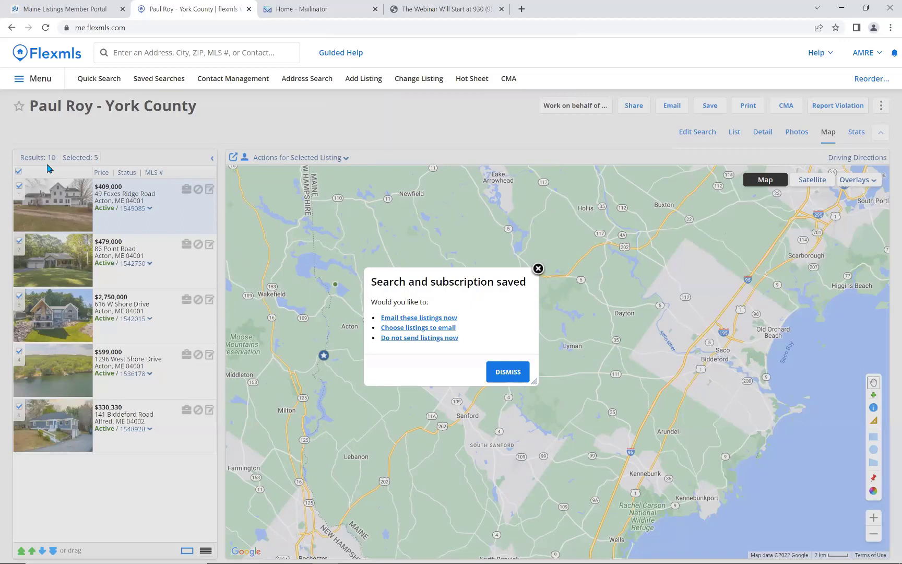
Start emailing all 10 saved-search listings to the client and focus the additional recipients field.
click(432, 318)
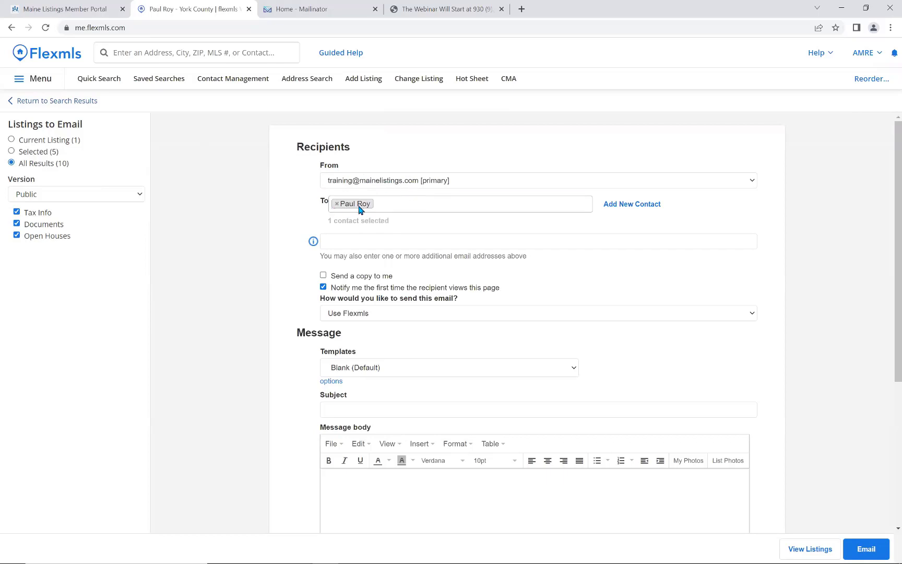
mouse_move(358, 206)
click(359, 242)
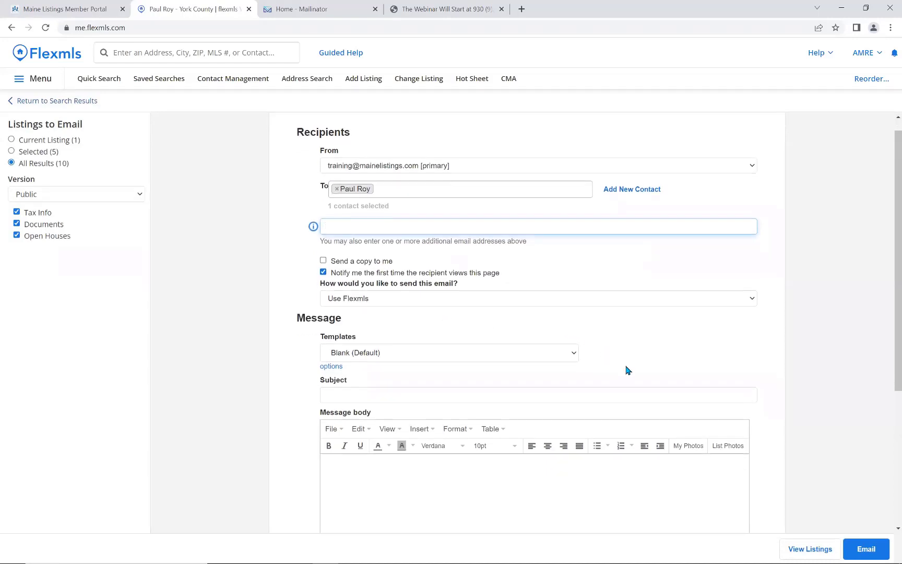
scroll(589, 363, down, 2)
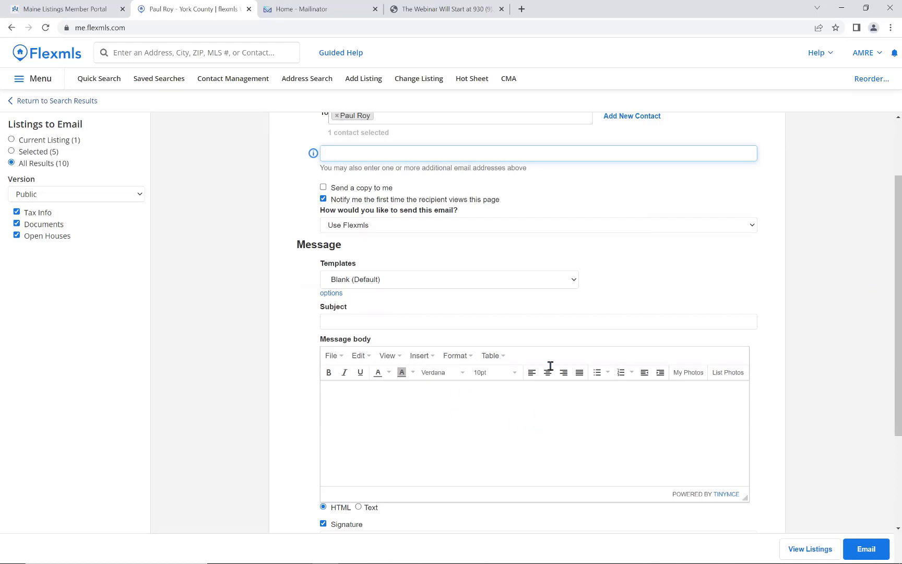
Fill the message from the One-Time Email template and review its bath and bedroom-to-Falmouth criteria.
click(571, 282)
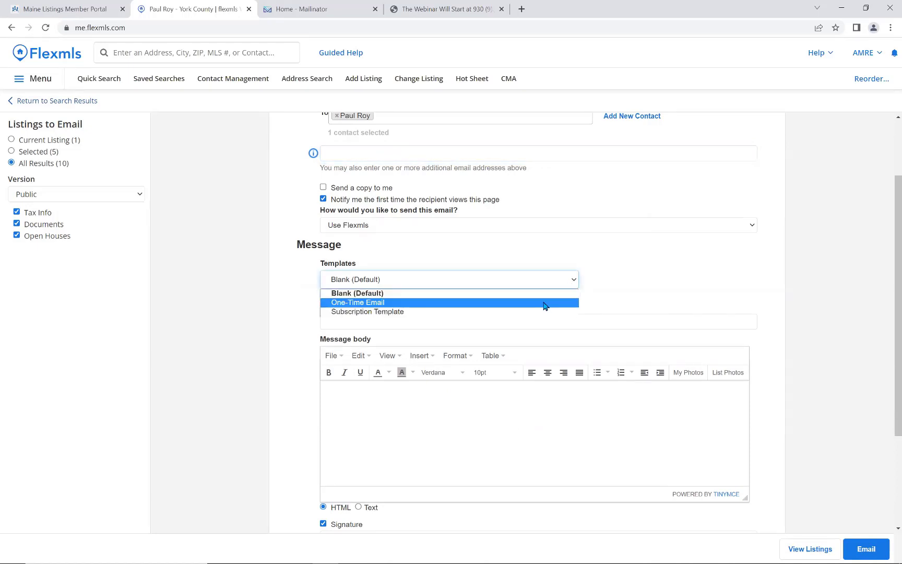
click(544, 306)
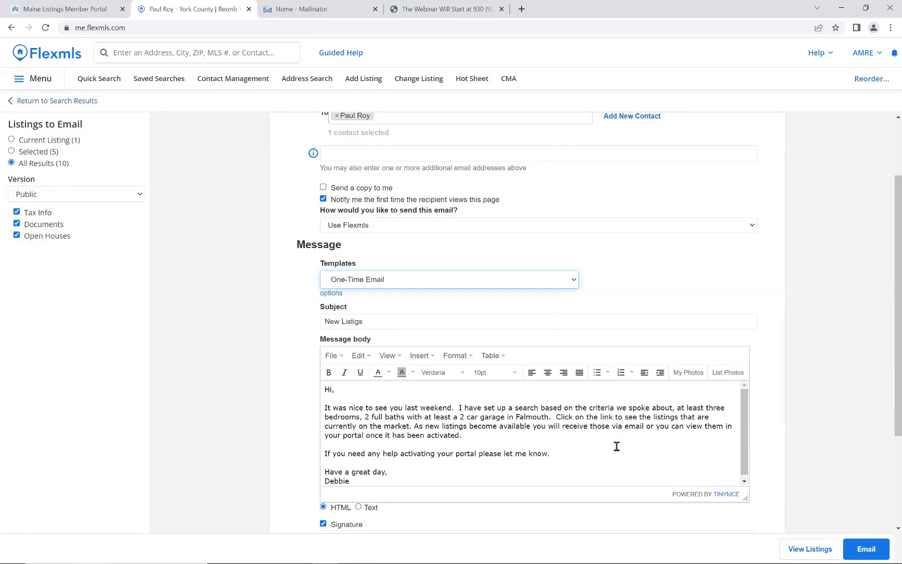
scroll(617, 448, down, 1)
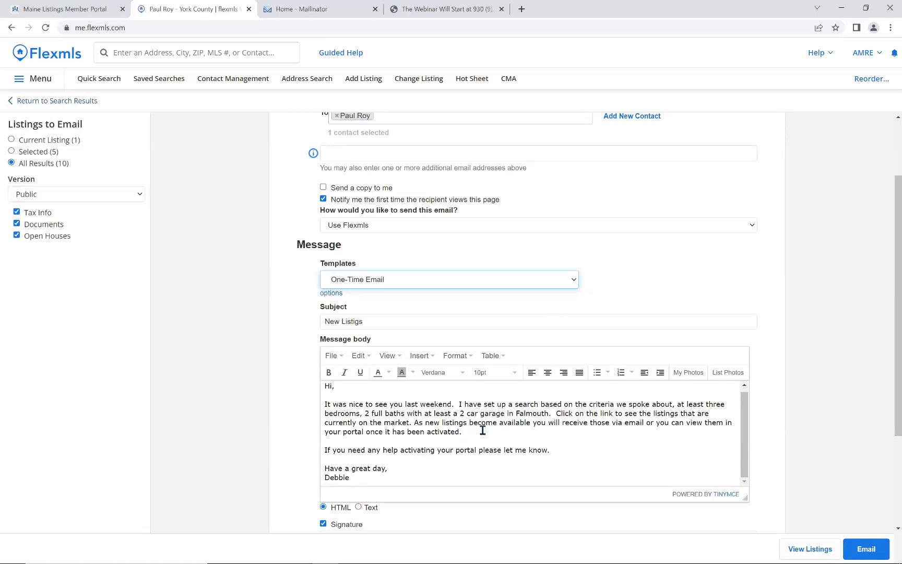
drag(365, 413, 401, 414)
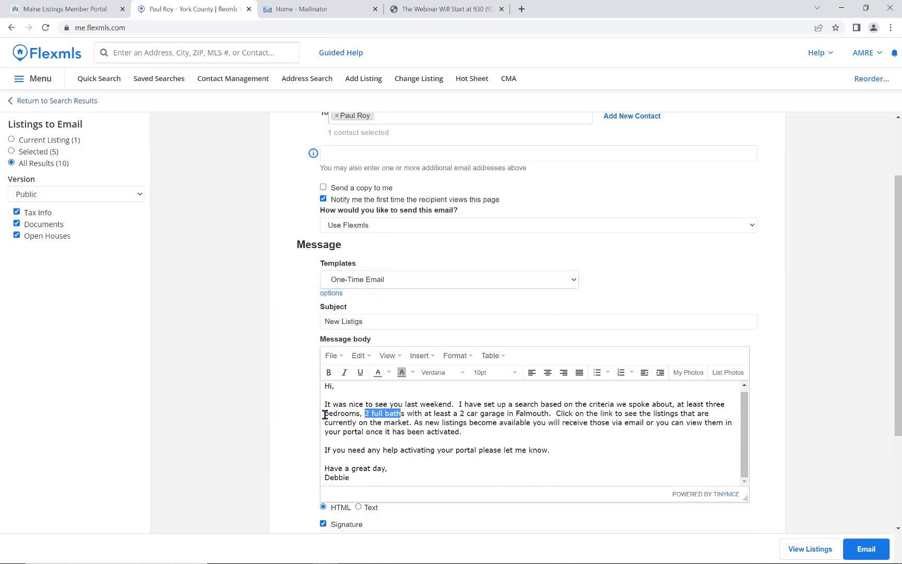
drag(325, 414, 550, 414)
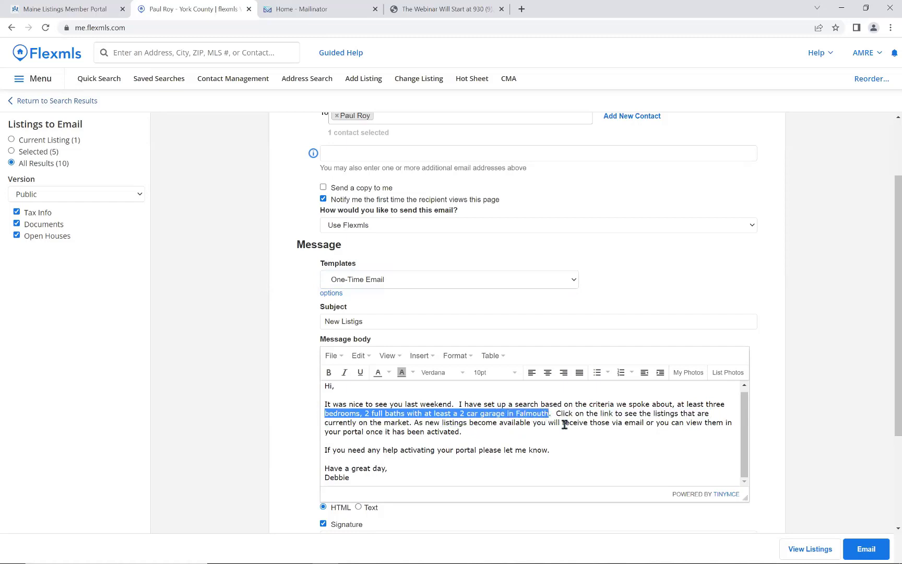
scroll(636, 466, down, 1)
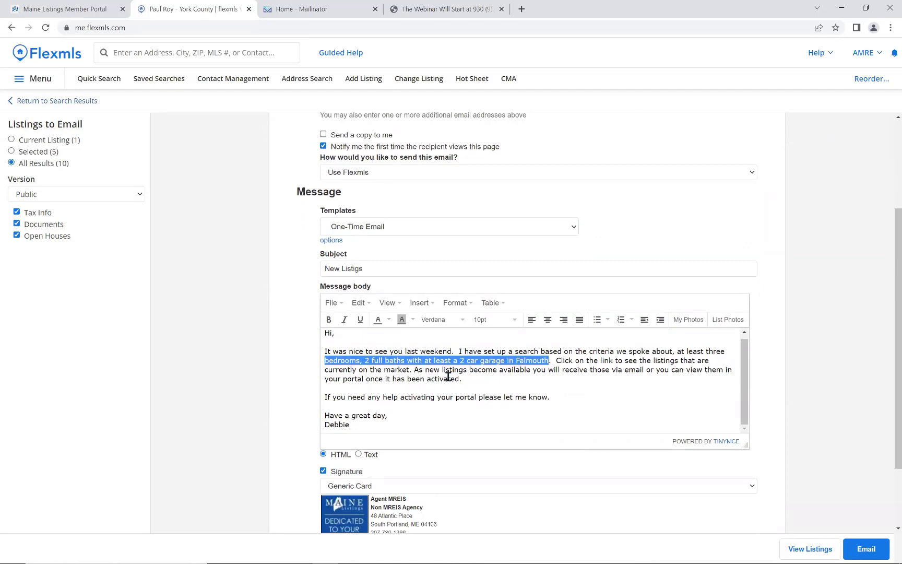
Check the template management options, then send the New Listigs email to the contact.
click(331, 240)
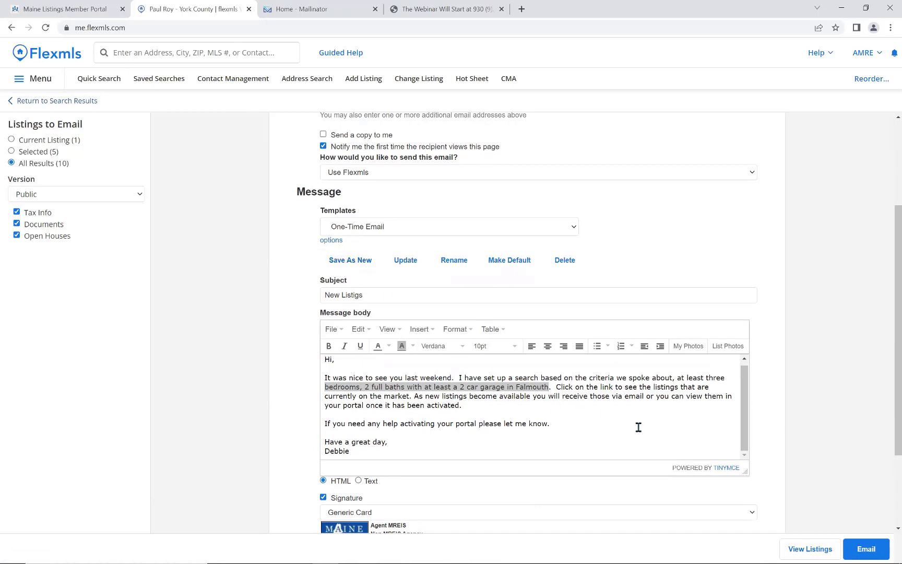
scroll(639, 427, down, 2)
scroll(638, 427, down, 1)
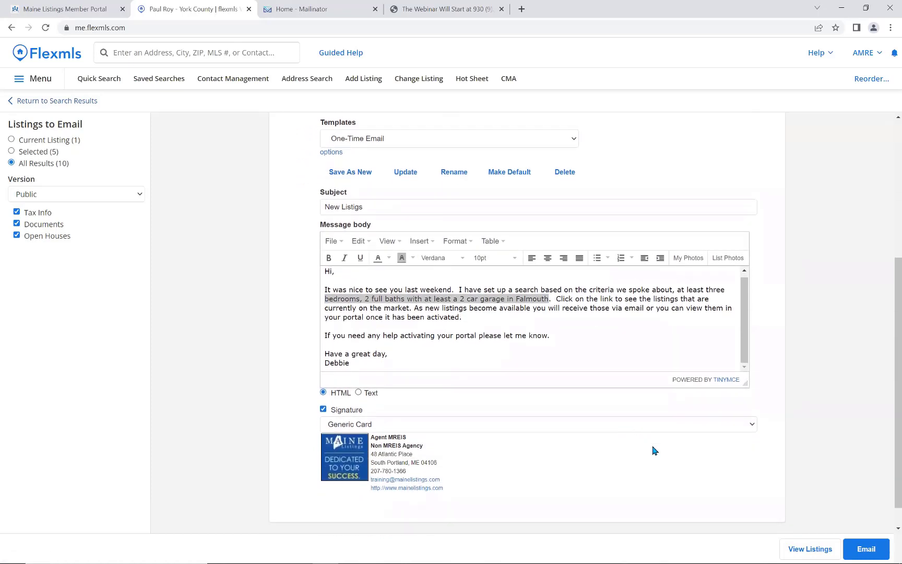
click(869, 548)
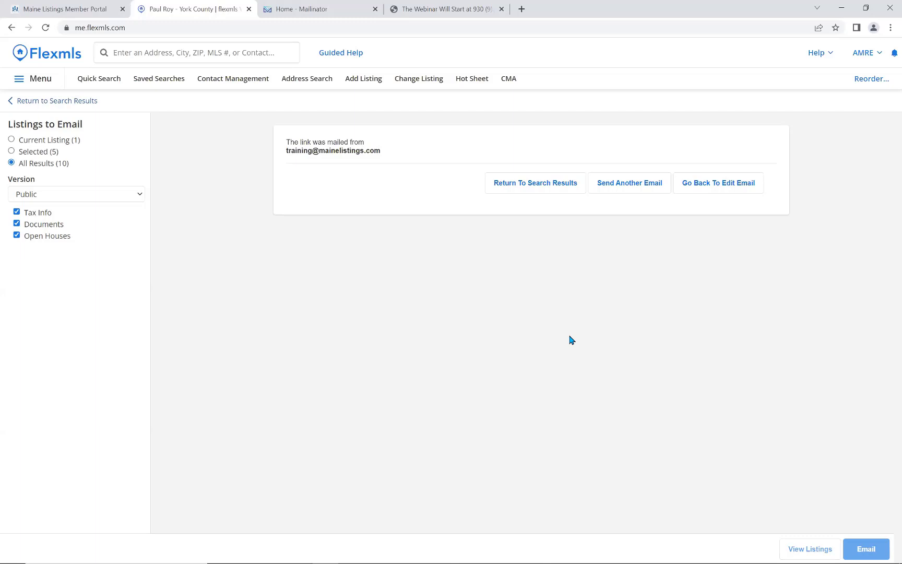
Edit the client's contact record and add a notify-enabled extra email slot.
click(231, 87)
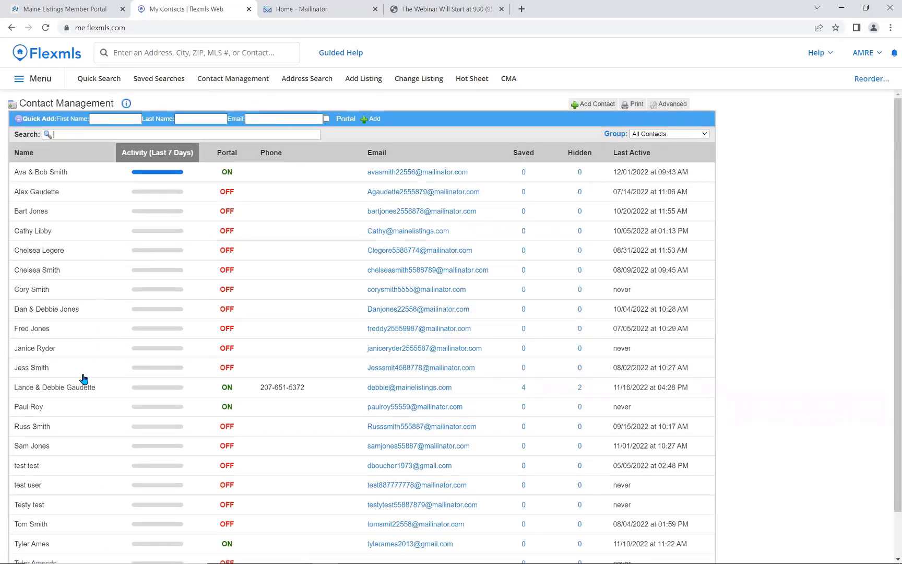
click(70, 415)
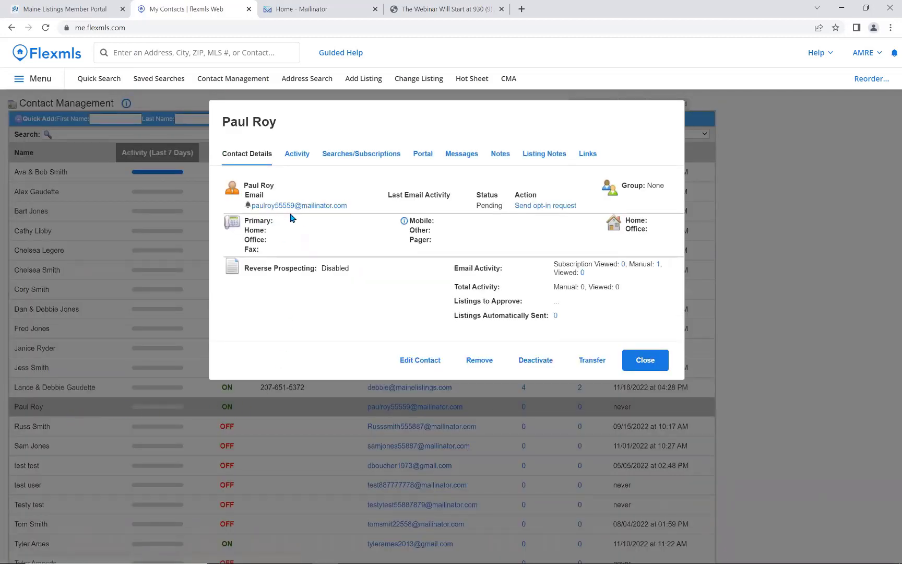
click(421, 369)
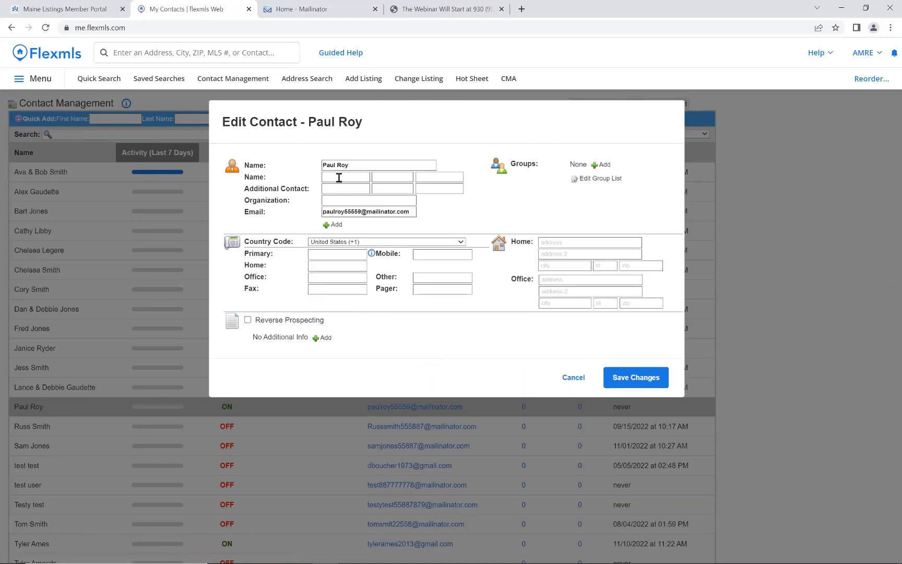
click(326, 230)
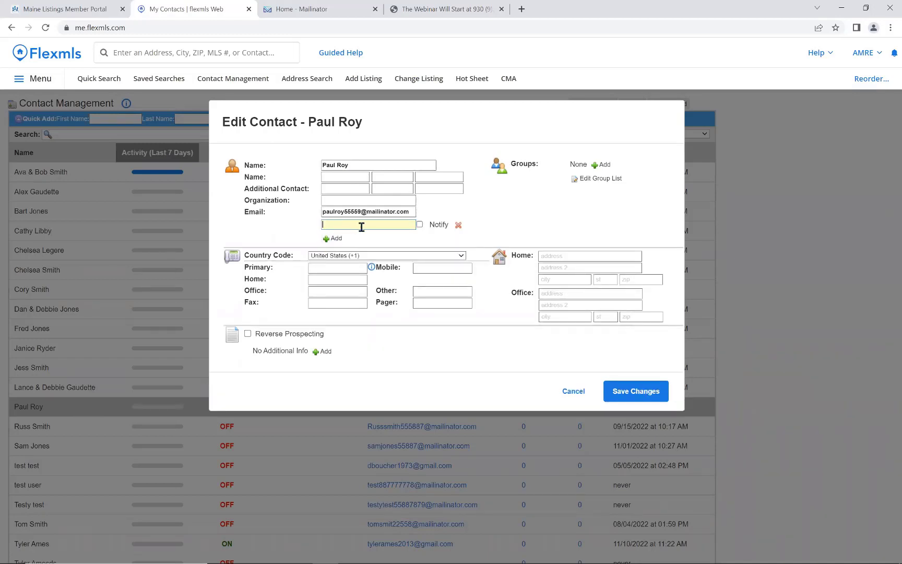
click(419, 225)
Add three more email slots with Notify ticked, save the contact, and close the details.
click(334, 240)
click(333, 253)
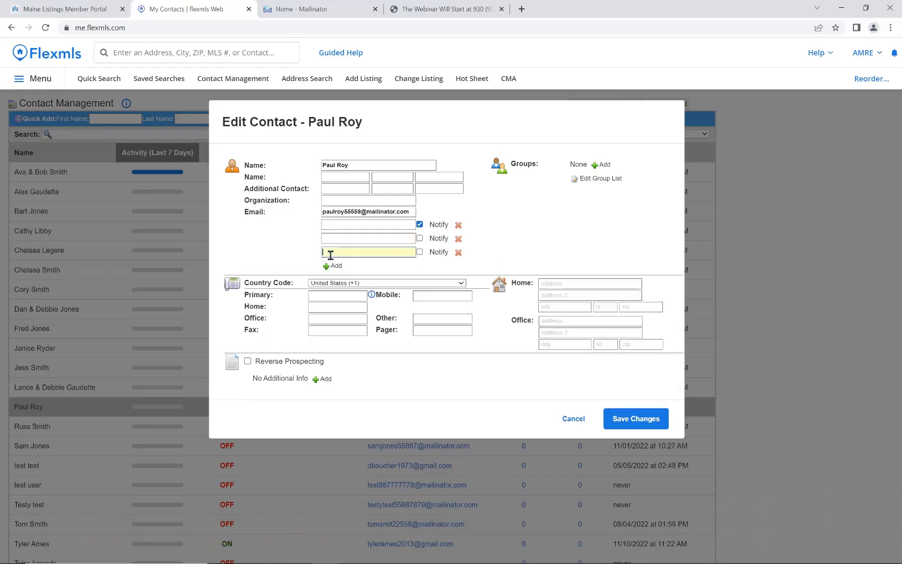
click(336, 266)
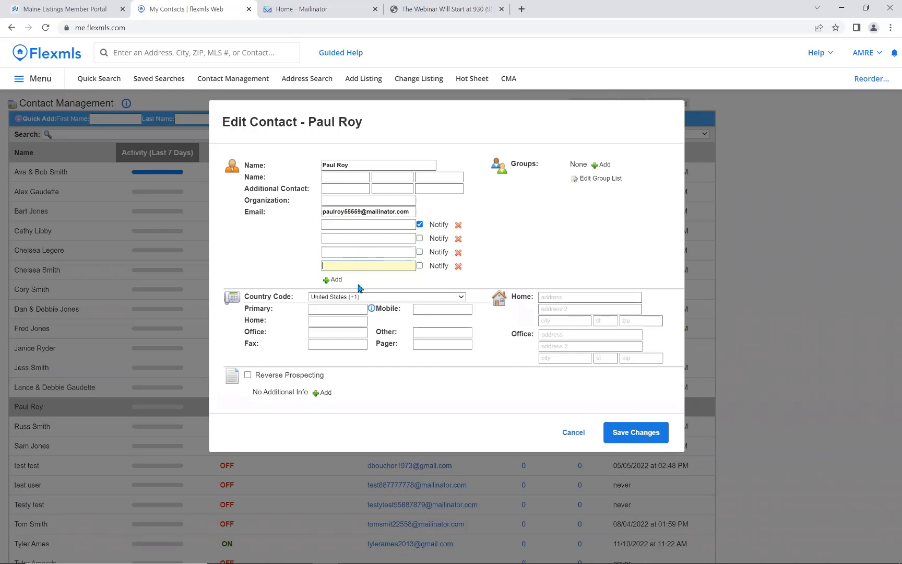
click(420, 239)
click(420, 252)
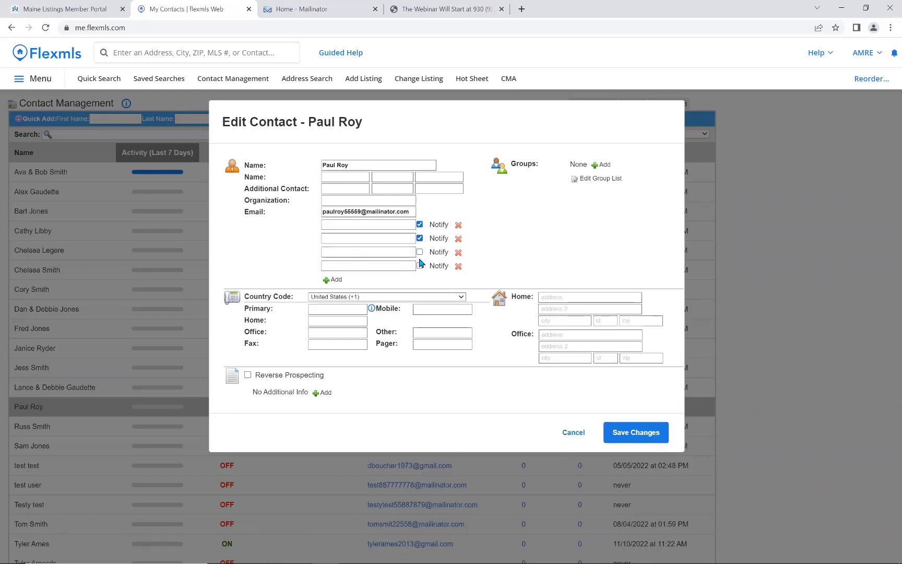
click(420, 266)
click(638, 439)
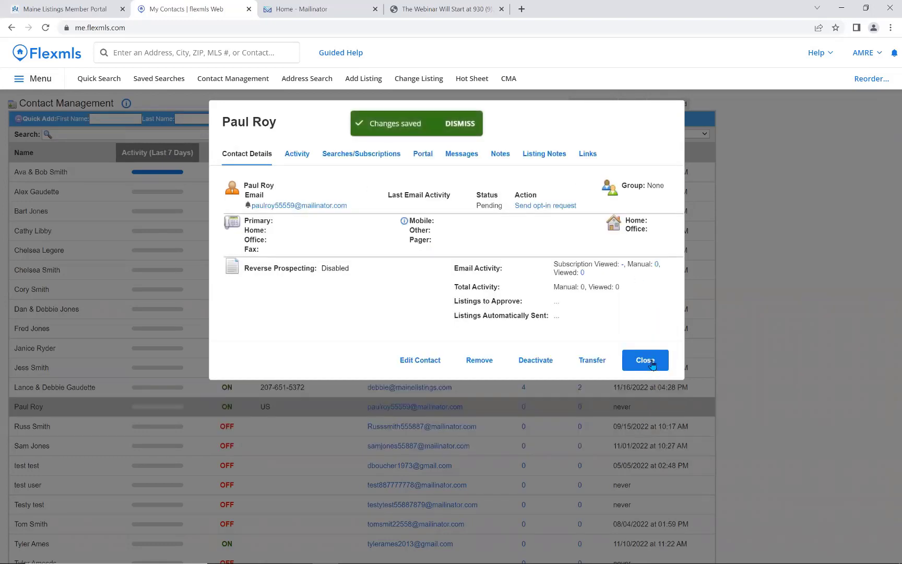
click(651, 365)
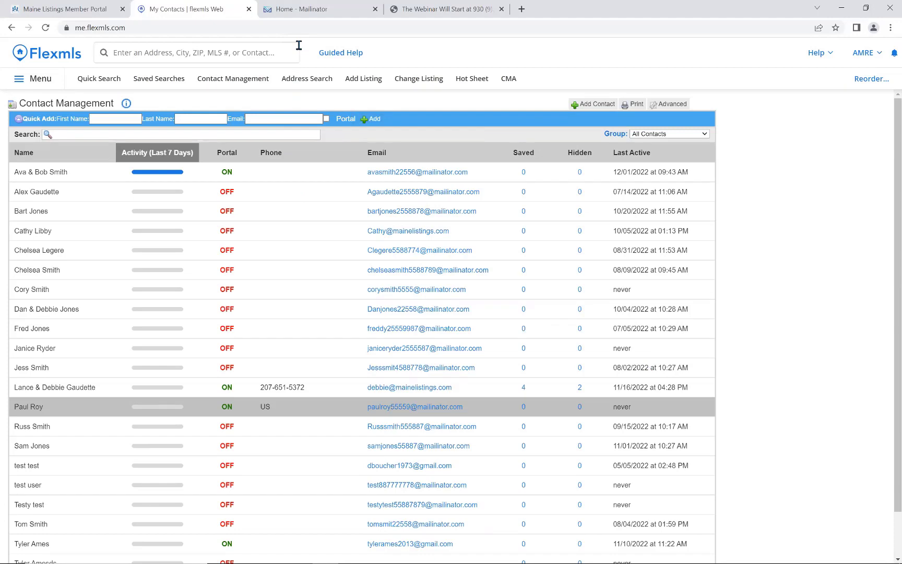
Open the contact's Mailinator inbox, follow the portal invitation's SIGN UP link, and return to the inbox.
click(305, 10)
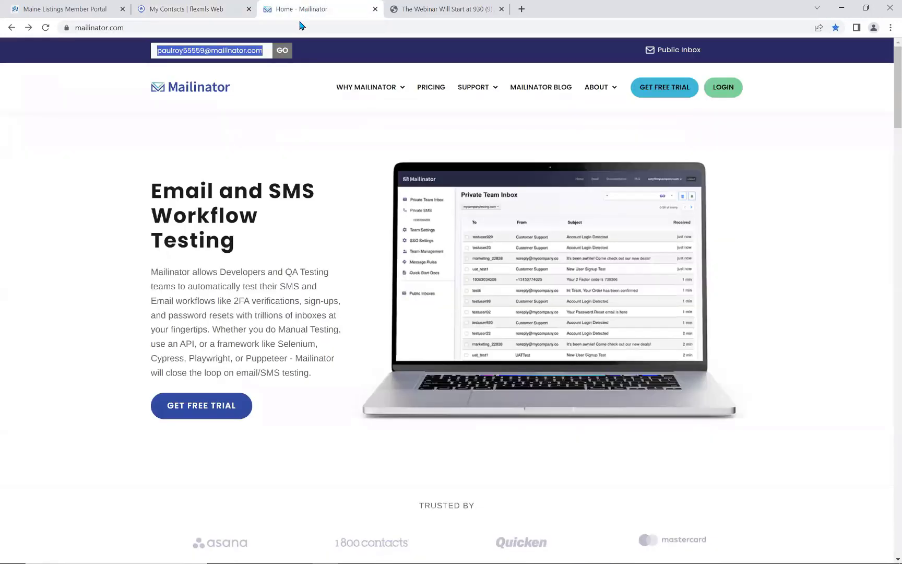
click(283, 51)
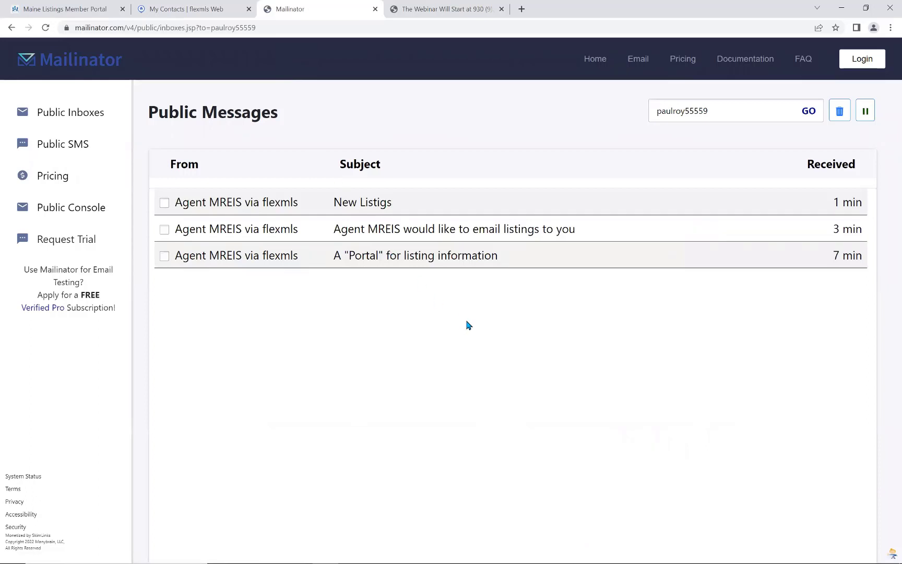
click(432, 261)
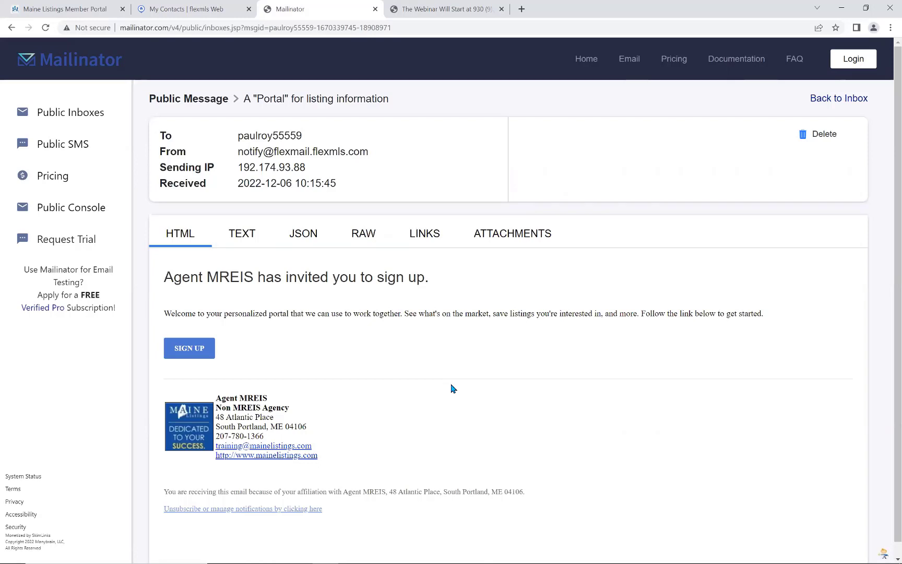
click(195, 350)
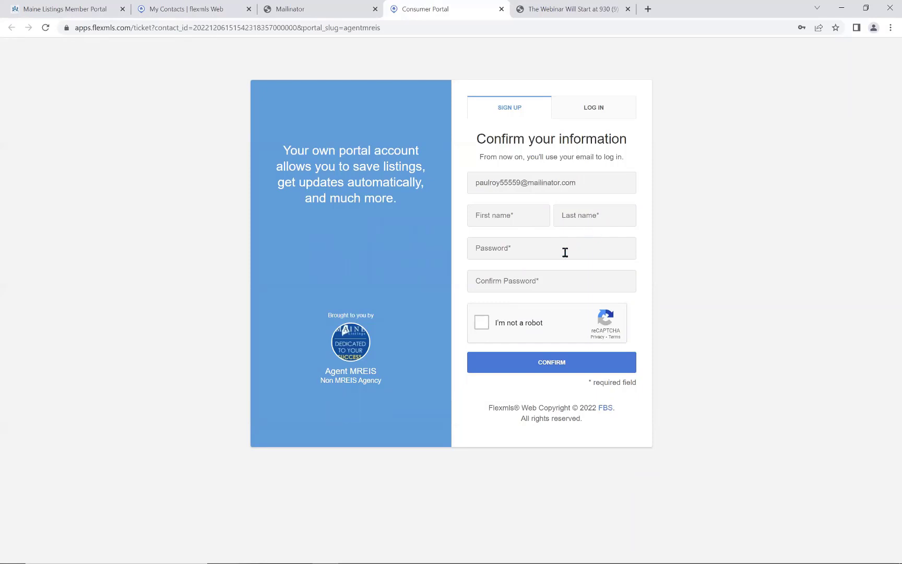
click(321, 11)
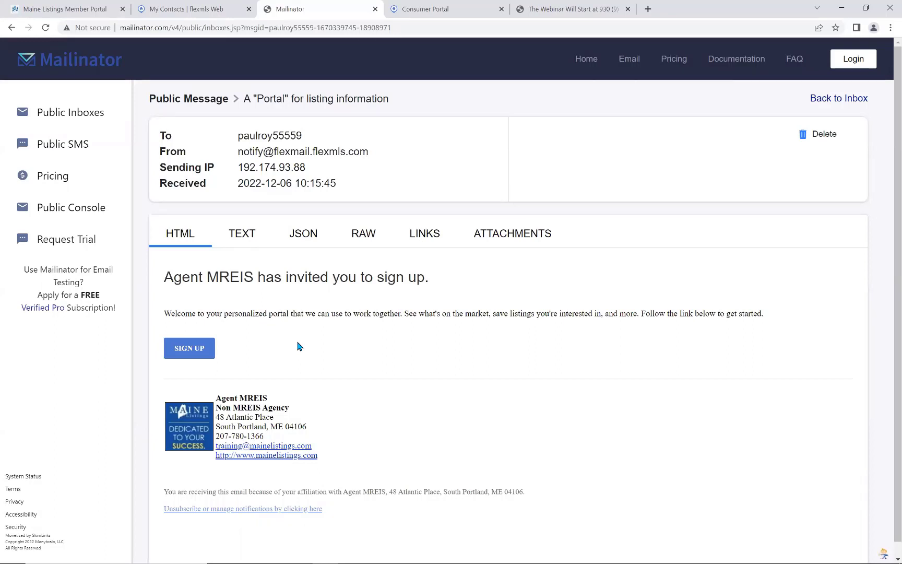
click(11, 27)
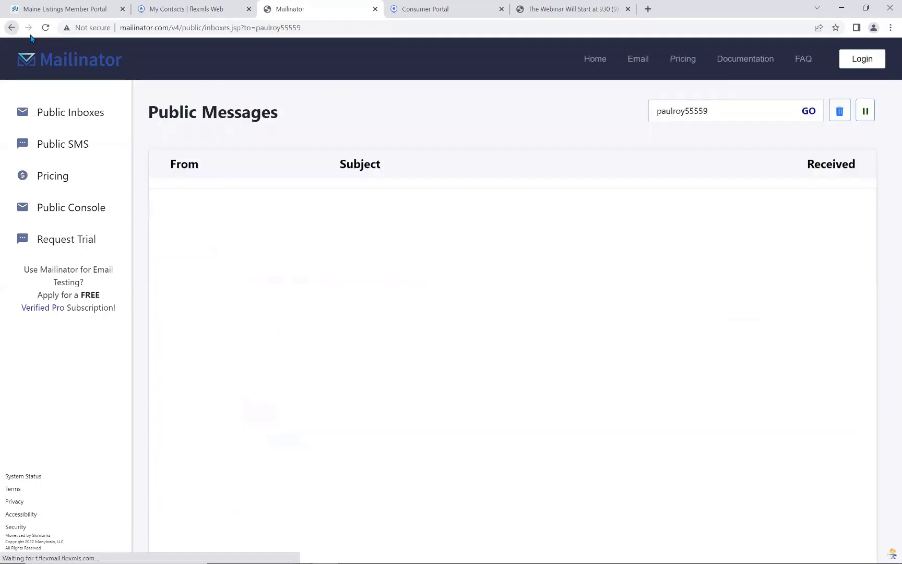
Read the email-listings opt-in message, then open the New Listigs email's emailed listings link.
click(313, 234)
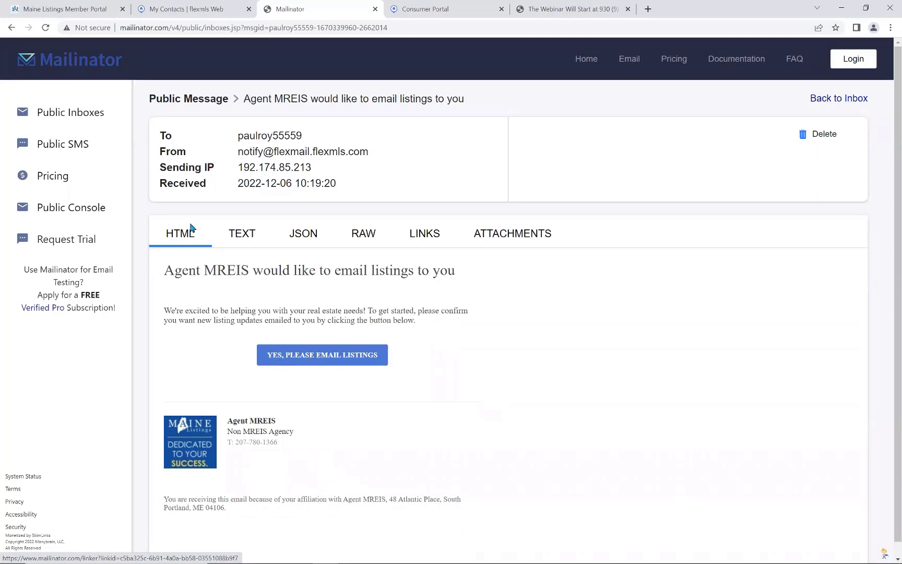
click(11, 28)
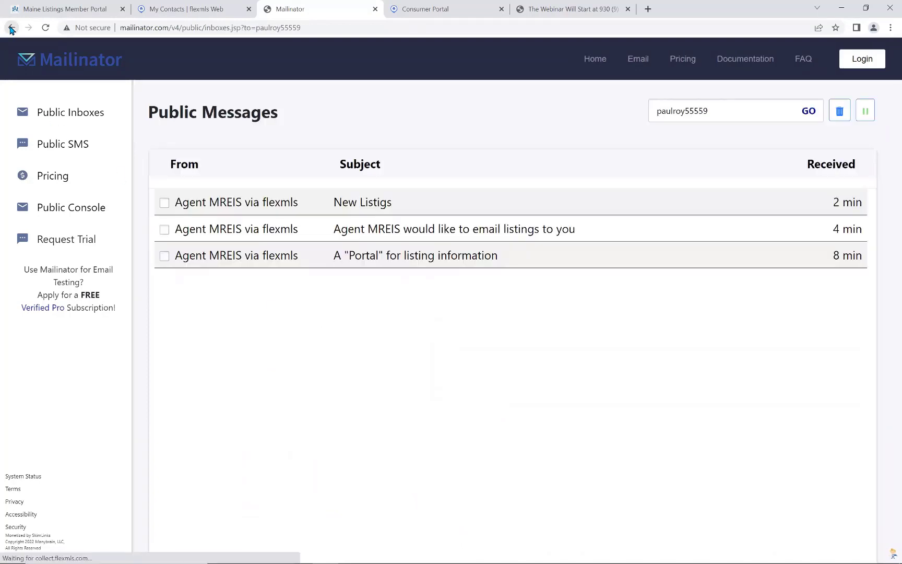
click(417, 210)
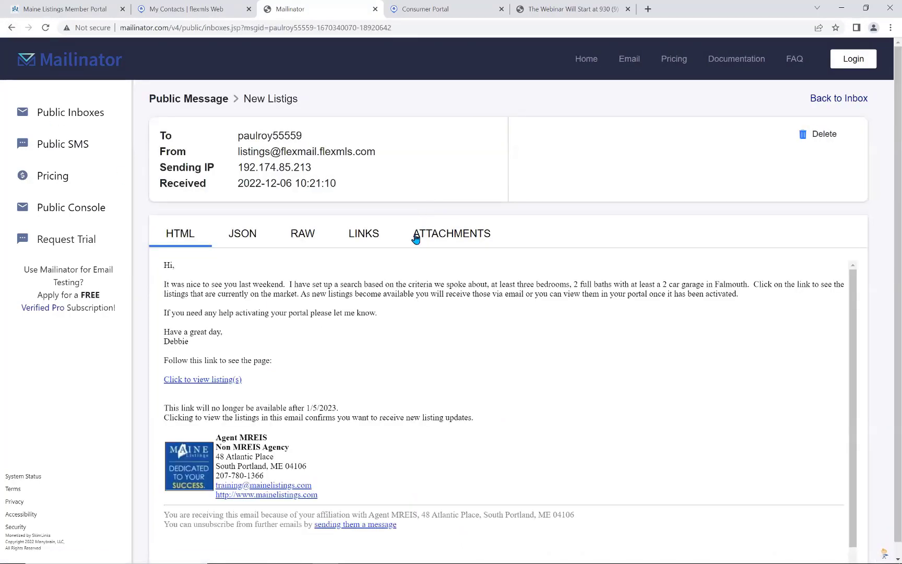
click(200, 380)
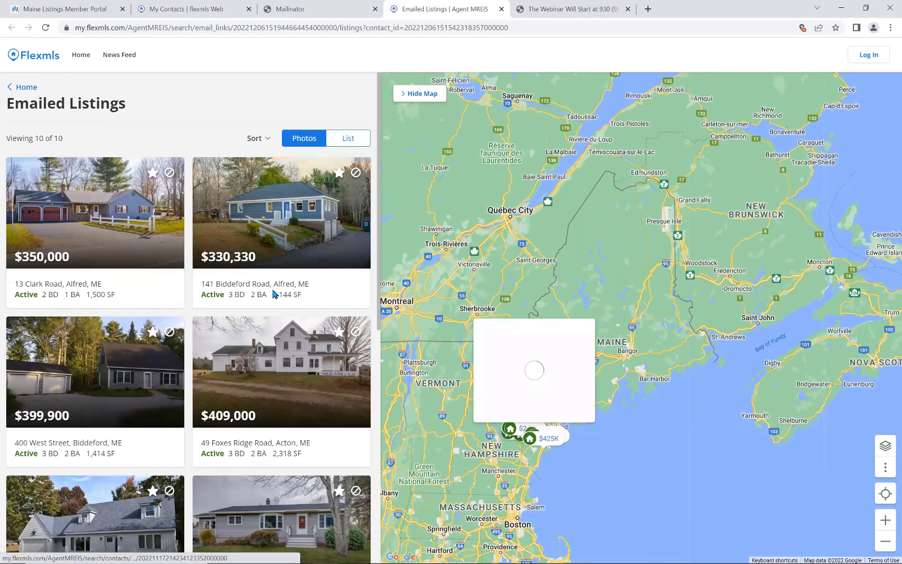
click(105, 239)
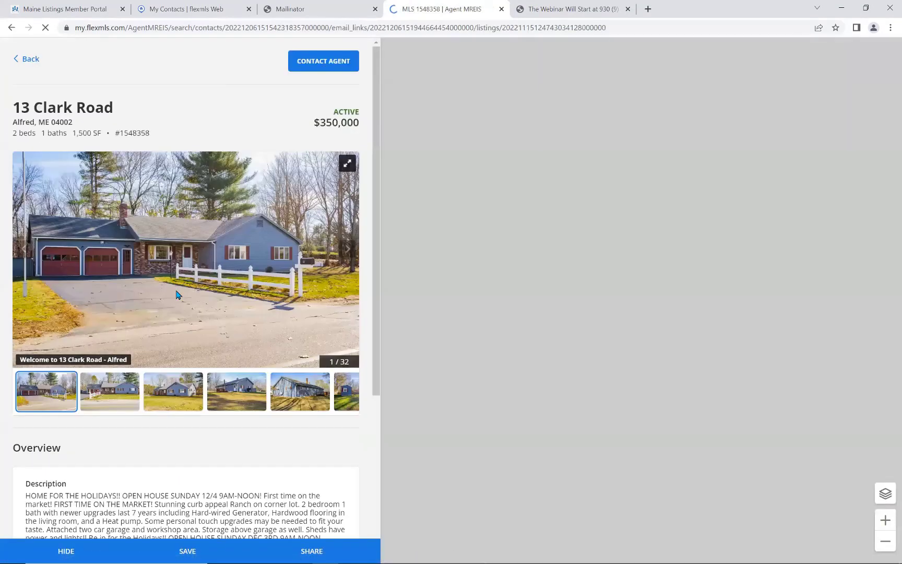
scroll(224, 387, down, 5)
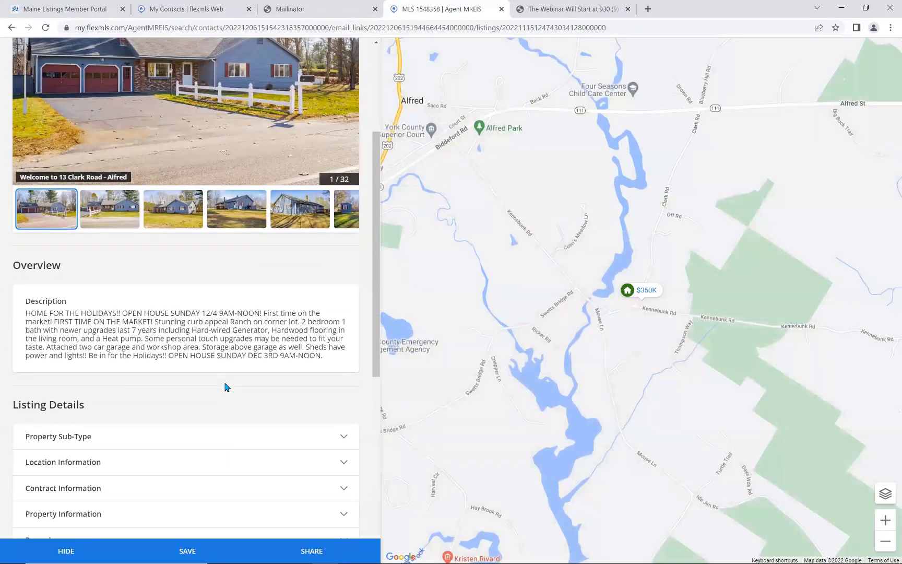
scroll(224, 387, down, 2)
click(160, 271)
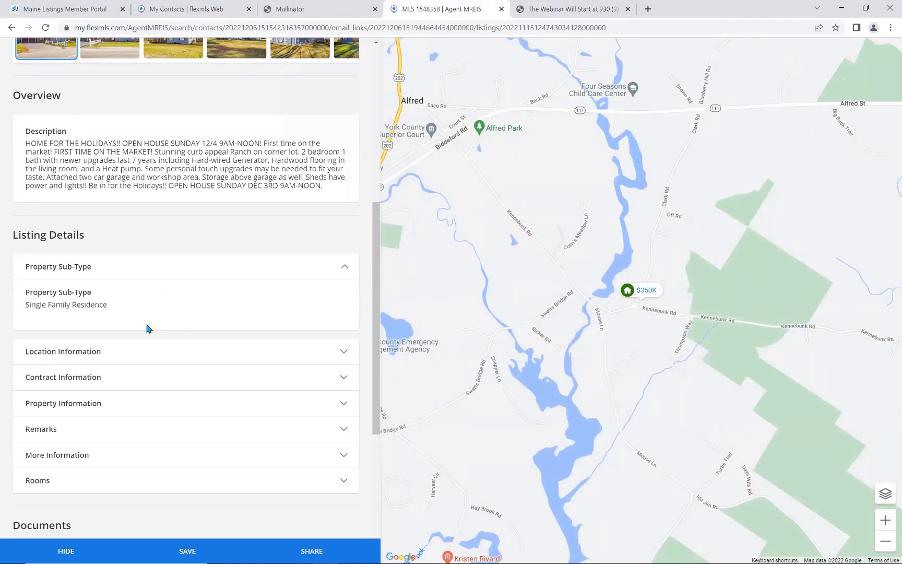
click(168, 354)
scroll(191, 419, down, 2)
click(192, 268)
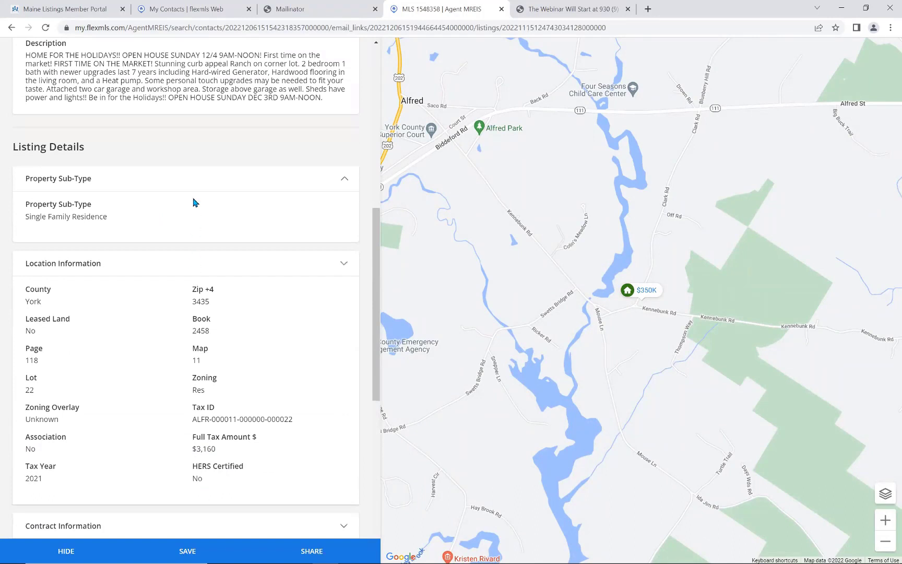
click(193, 207)
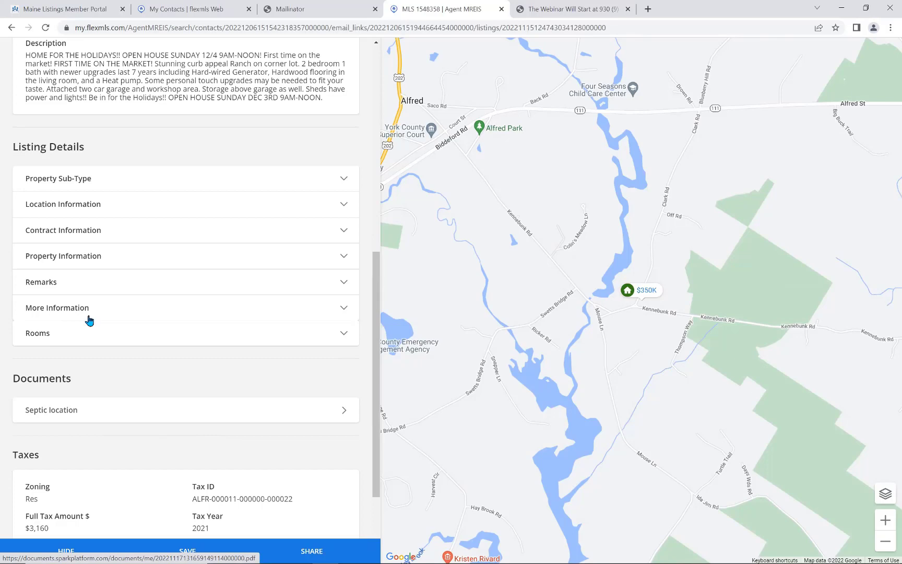
click(322, 9)
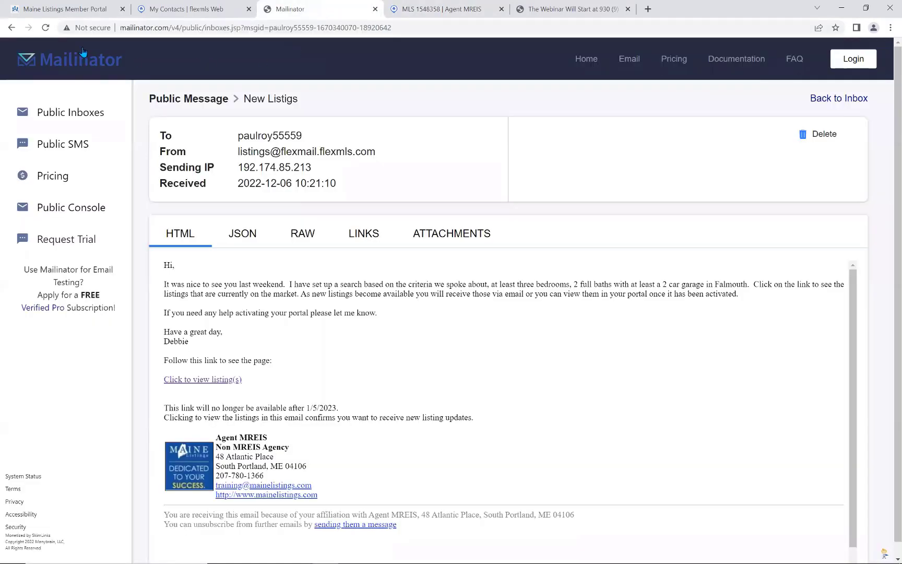
Go back from the New Listigs message to the client's Mailinator inbox list.
click(11, 27)
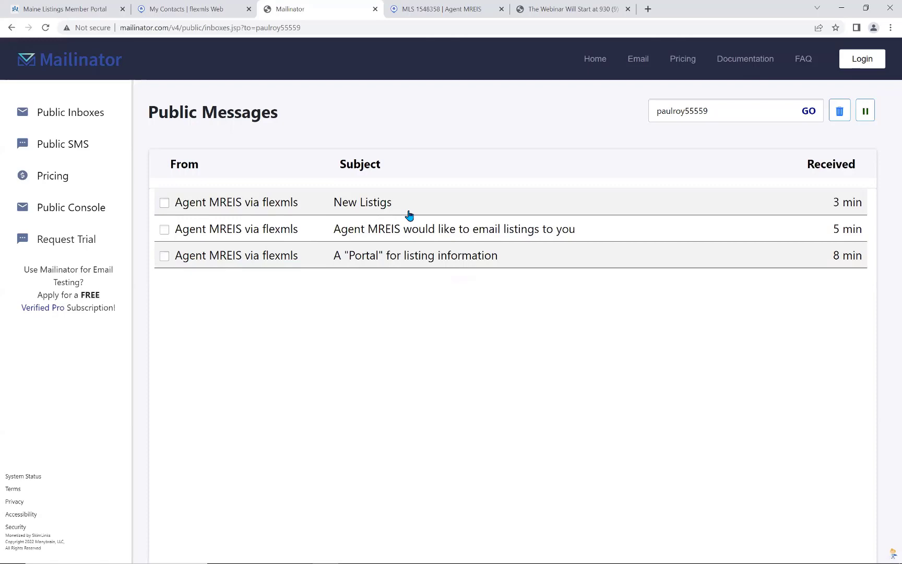
click(207, 13)
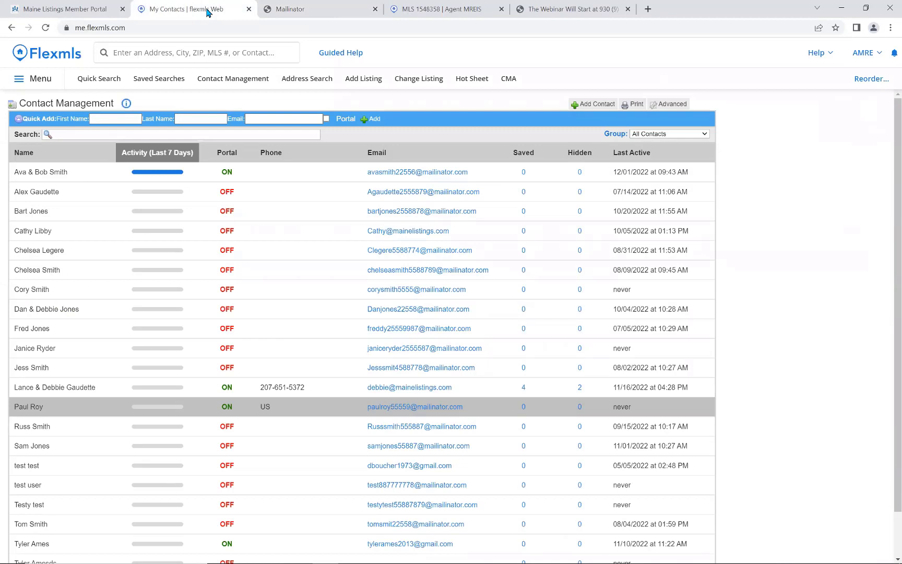
click(23, 81)
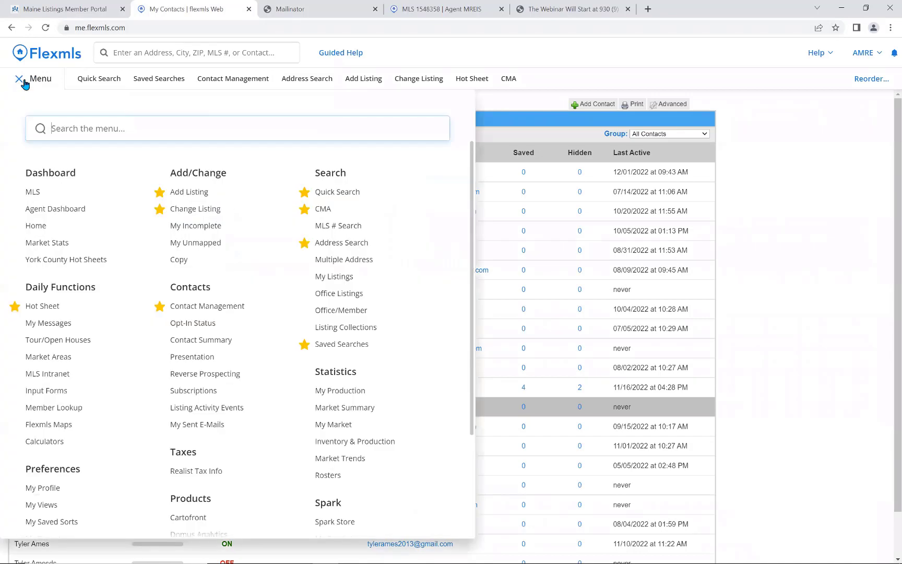
scroll(107, 272, down, 3)
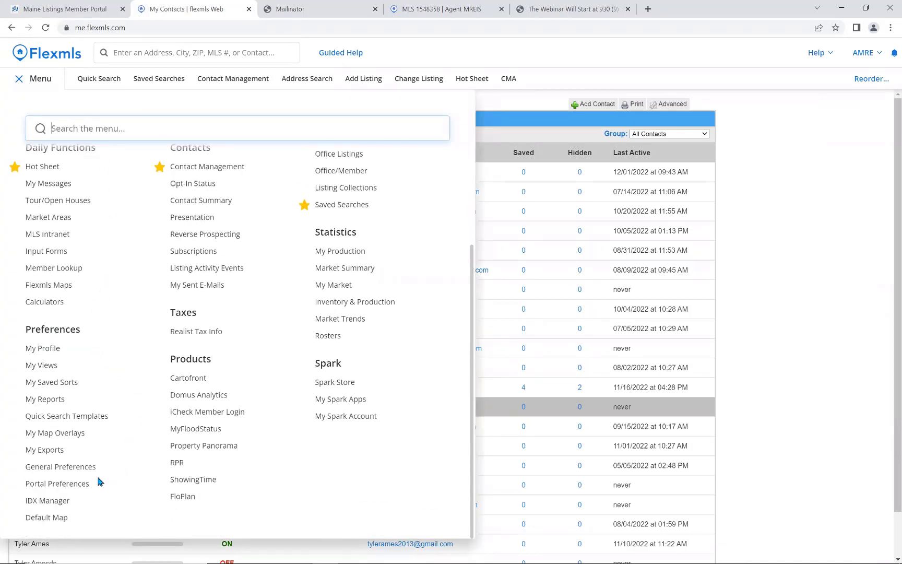
click(52, 488)
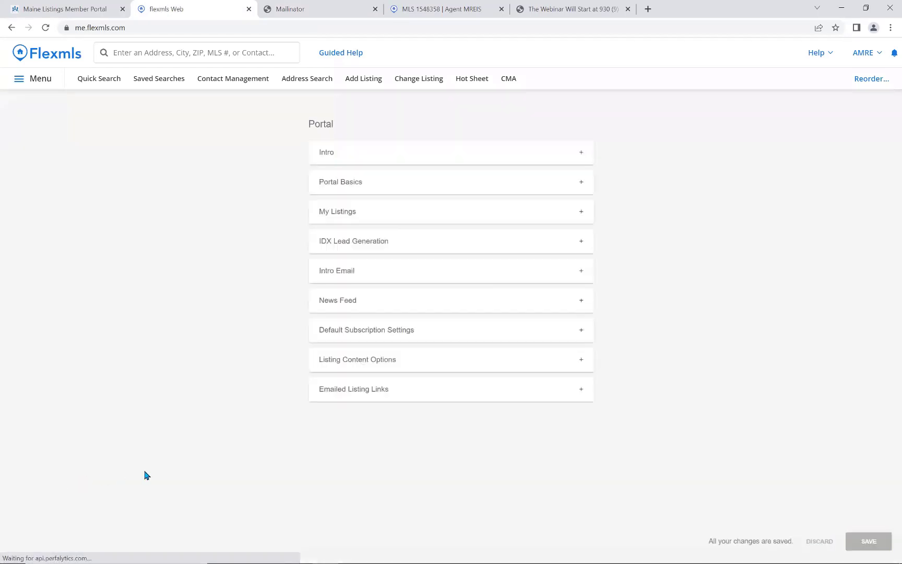
click(368, 367)
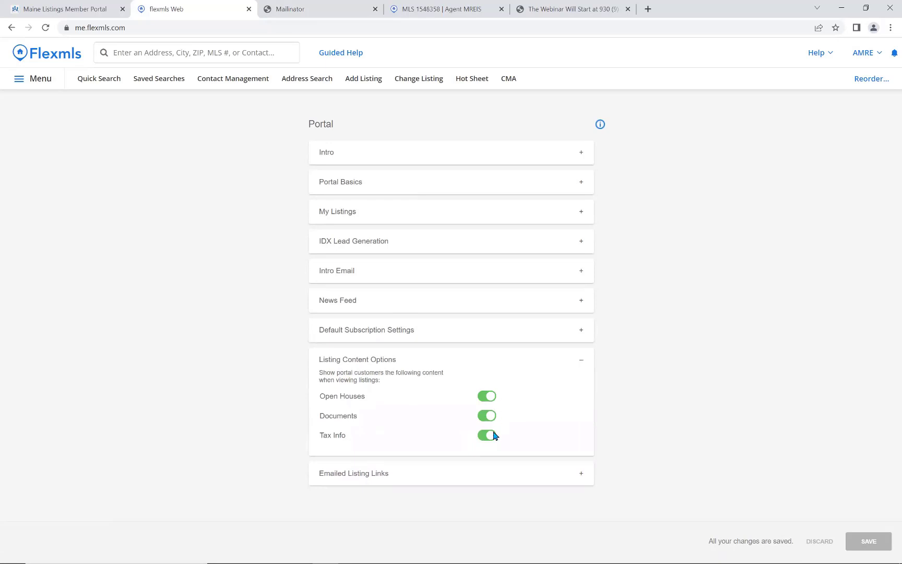
click(495, 395)
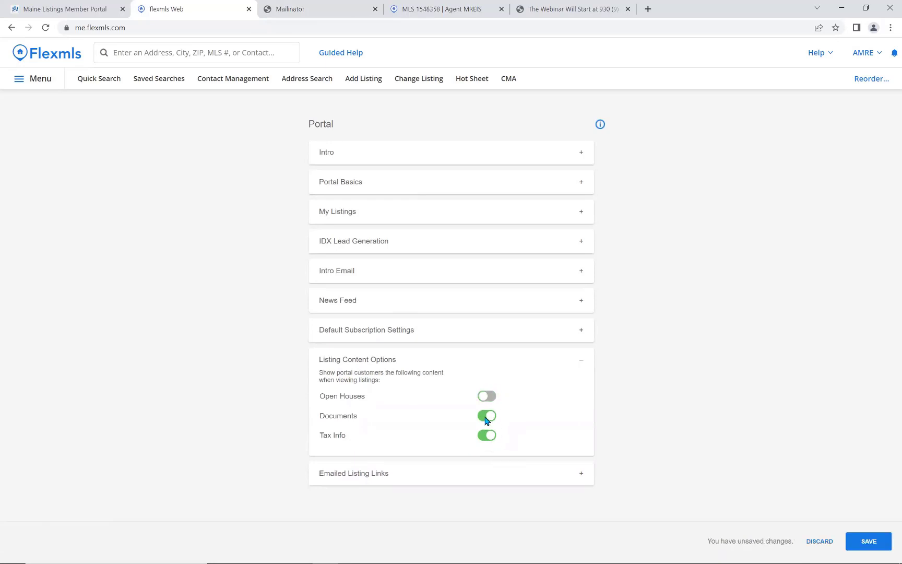
click(485, 417)
click(487, 435)
click(493, 399)
click(491, 420)
click(491, 440)
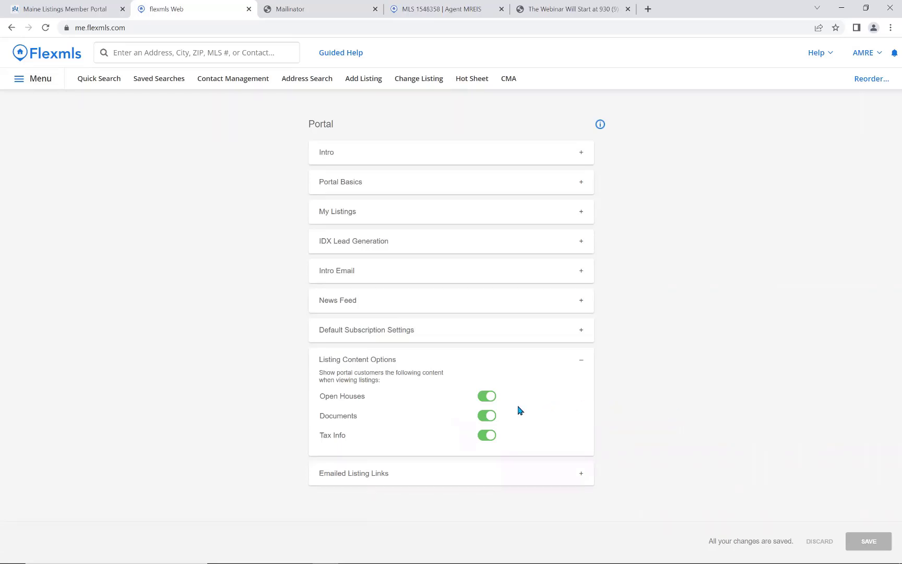
click(30, 82)
scroll(108, 336, down, 3)
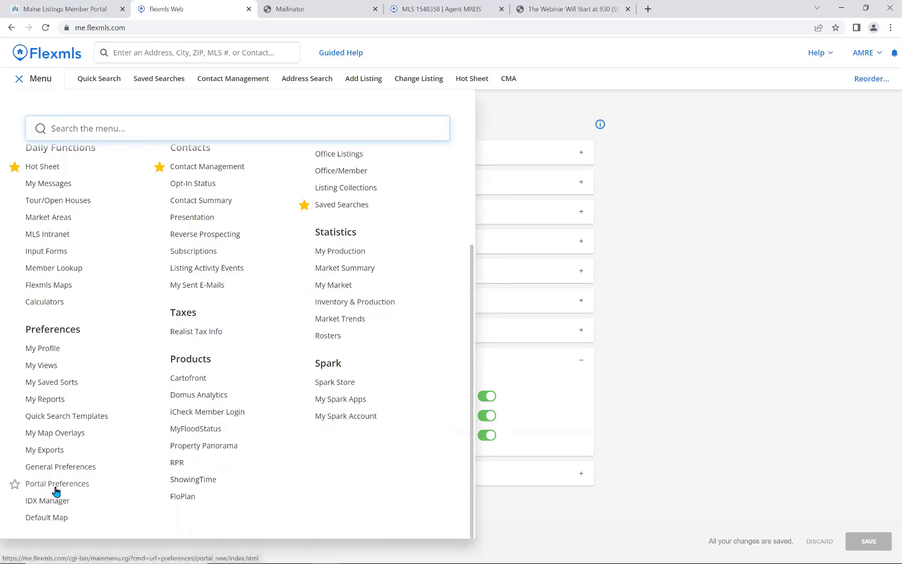
click(56, 485)
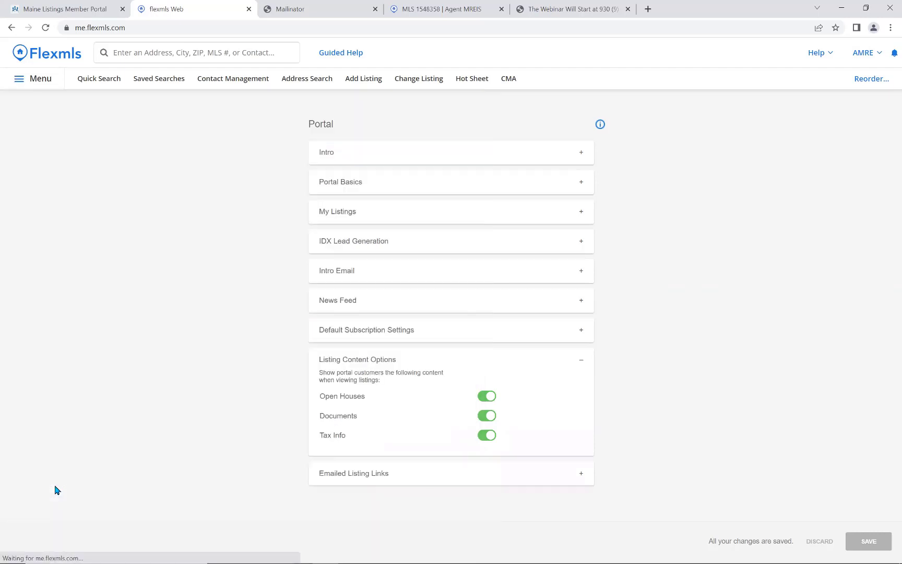
click(358, 365)
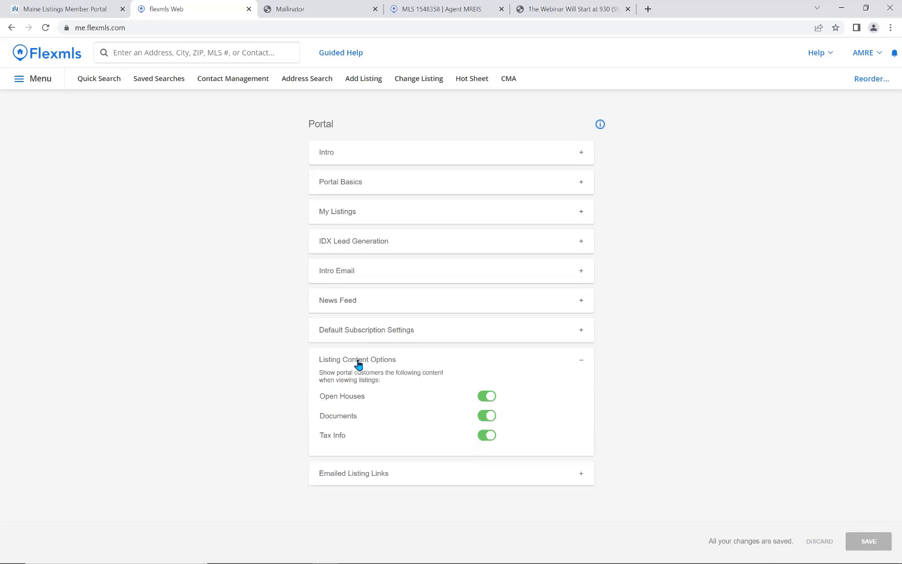
click(293, 10)
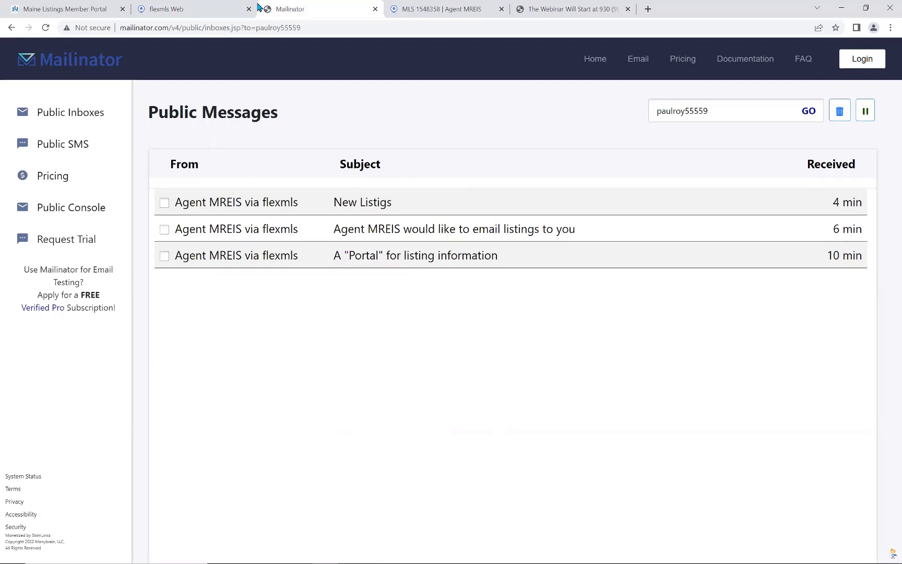
Open the Maine Listings YouTube channel from the Member Portal's quick-link tile.
click(89, 10)
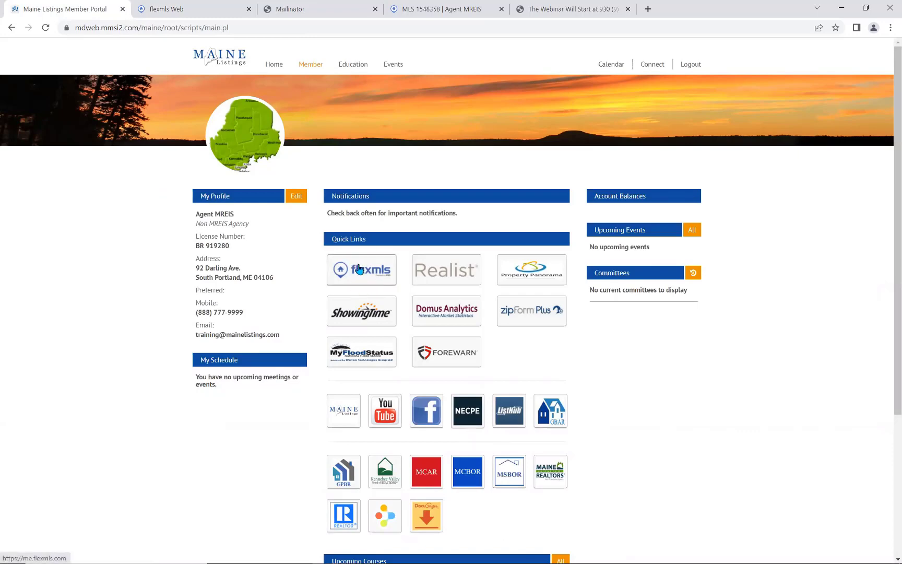
click(386, 421)
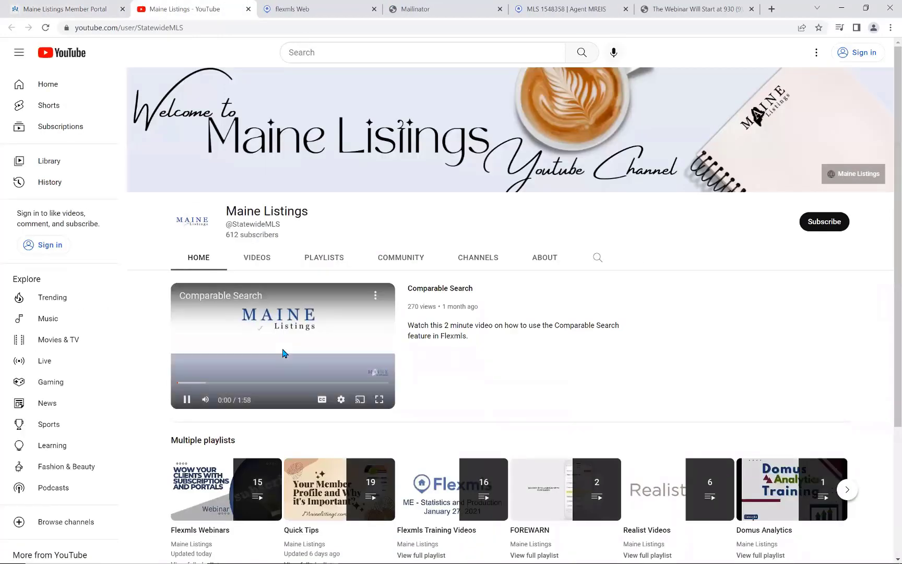
Pause the featured video and play all of the Flexmls Webinars playlist.
click(285, 353)
scroll(531, 392, down, 2)
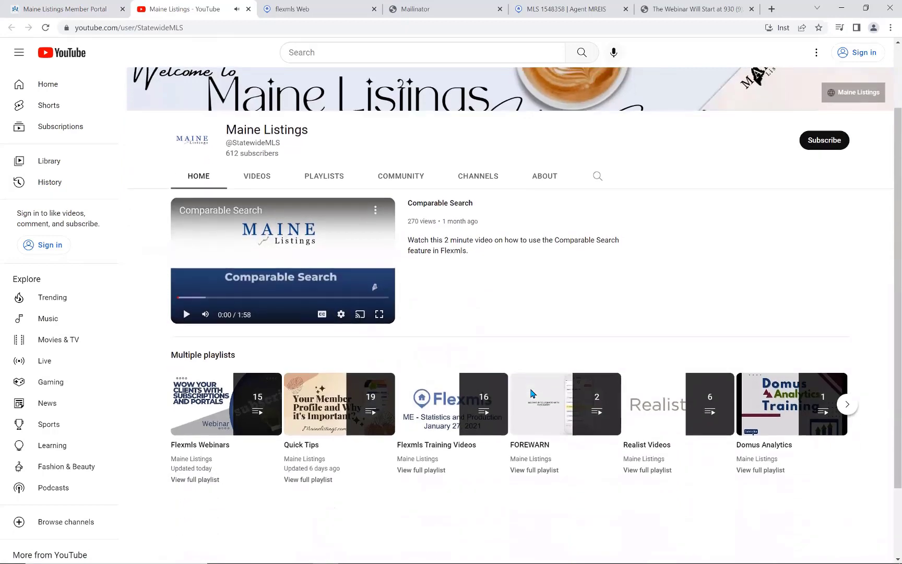
scroll(532, 393, down, 2)
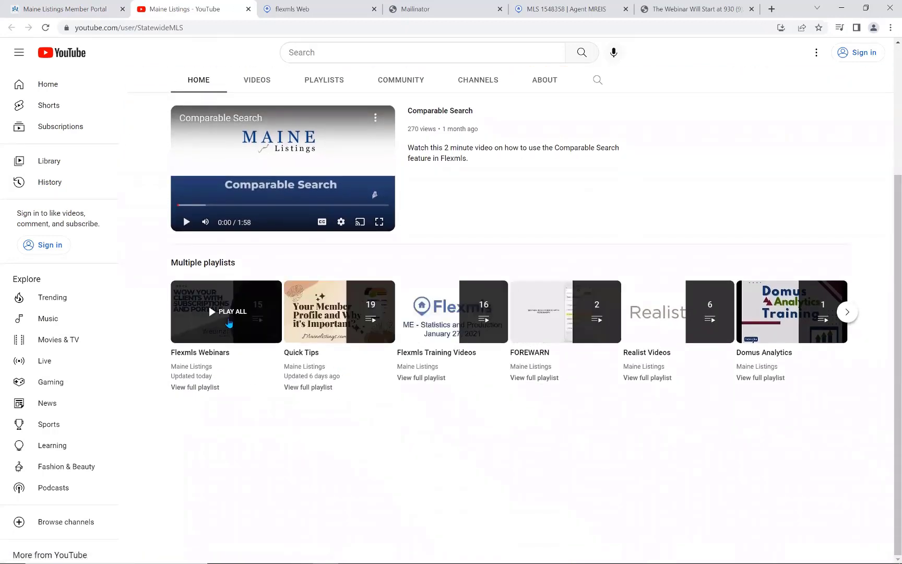
click(229, 322)
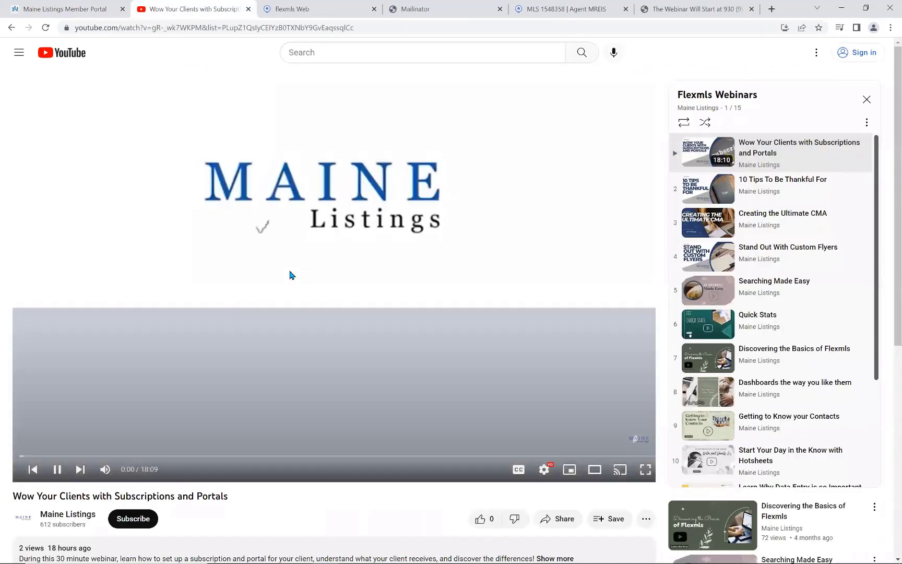
scroll(815, 235, down, 2)
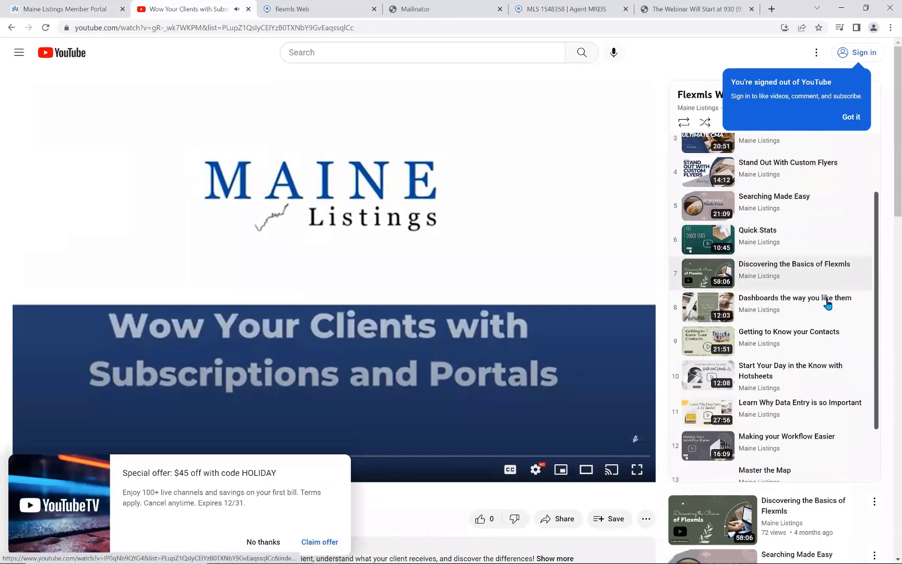
scroll(827, 311, down, 1)
scroll(826, 321, up, 2)
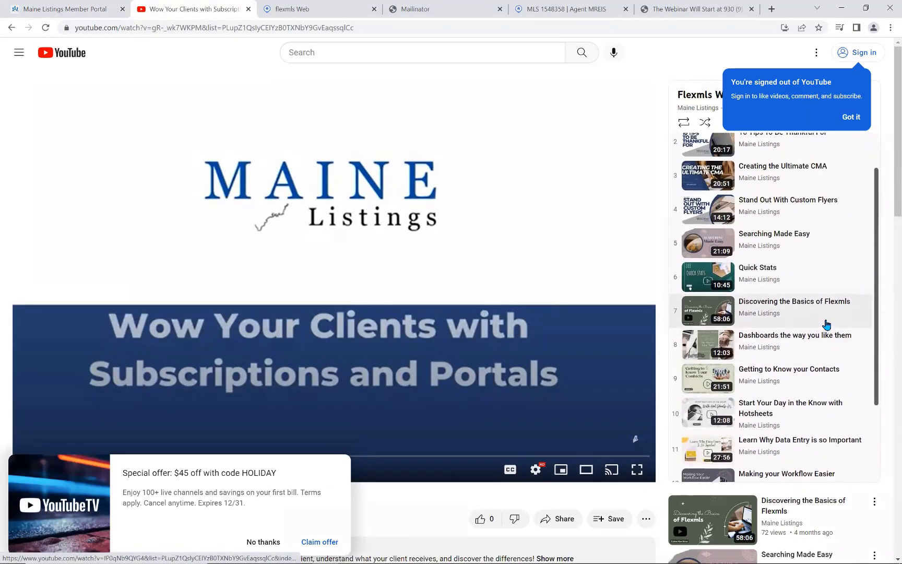
scroll(827, 325, up, 1)
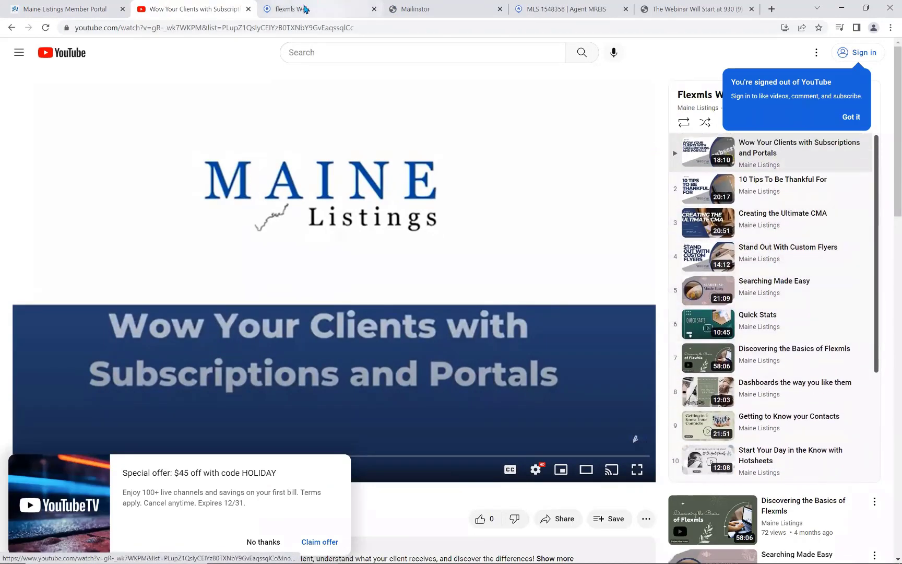
mouse_move(296, 11)
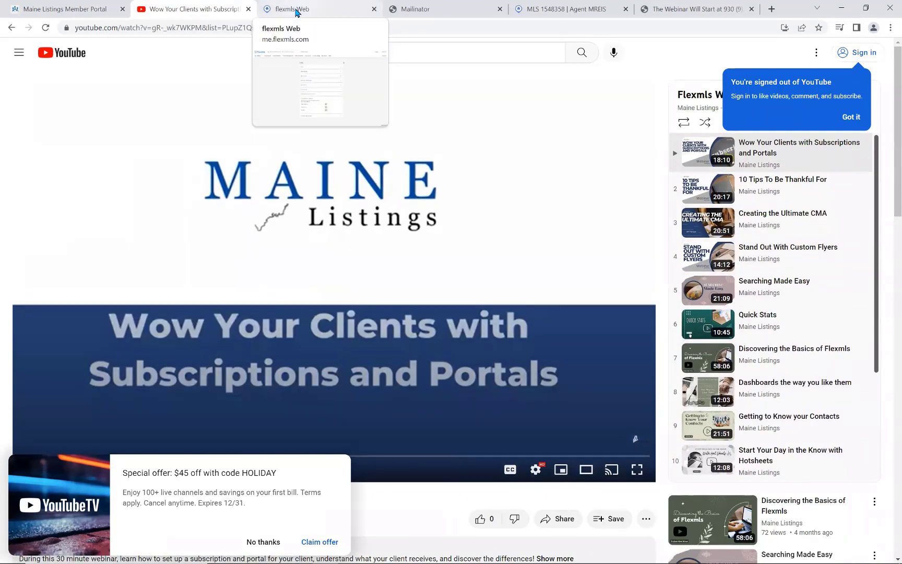